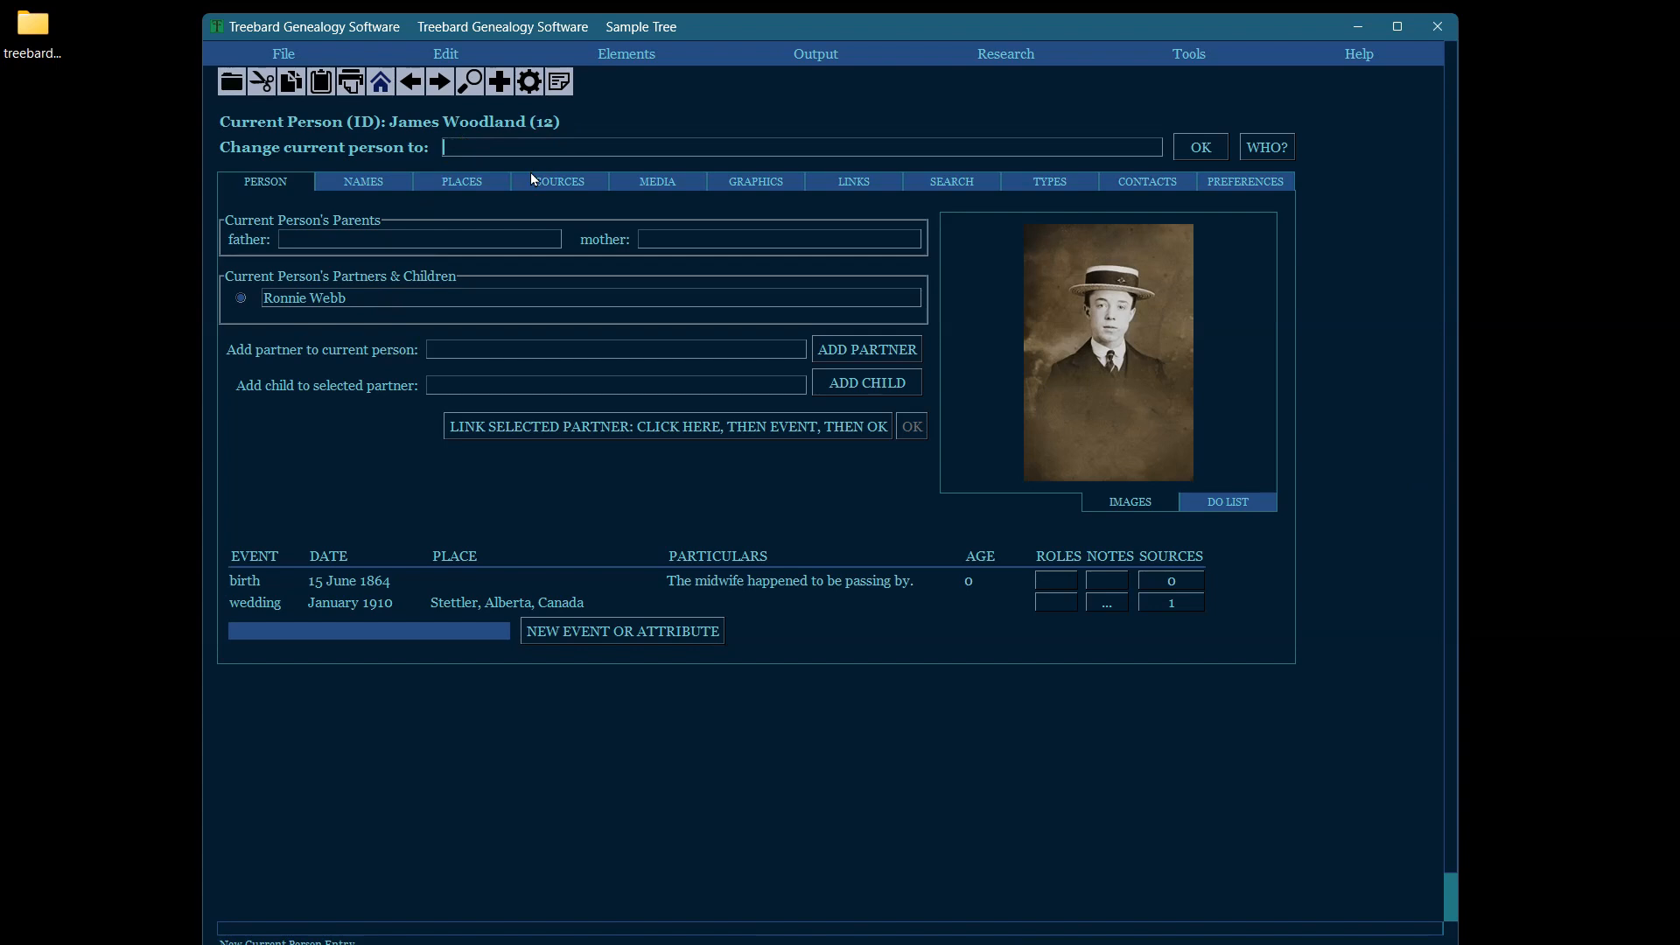
# Change the current person by entering another family member's full name with autofill and confirming it.
pyautogui.write('Jeremiah Laurence Grimaldo')
pyautogui.write('a')
pyautogui.press('Tab')
pyautogui.press('Return')
# Change the current person by entering the person ID #12.
pyautogui.click(485, 146)
pyautogui.write('#12')
pyautogui.press('Tab')
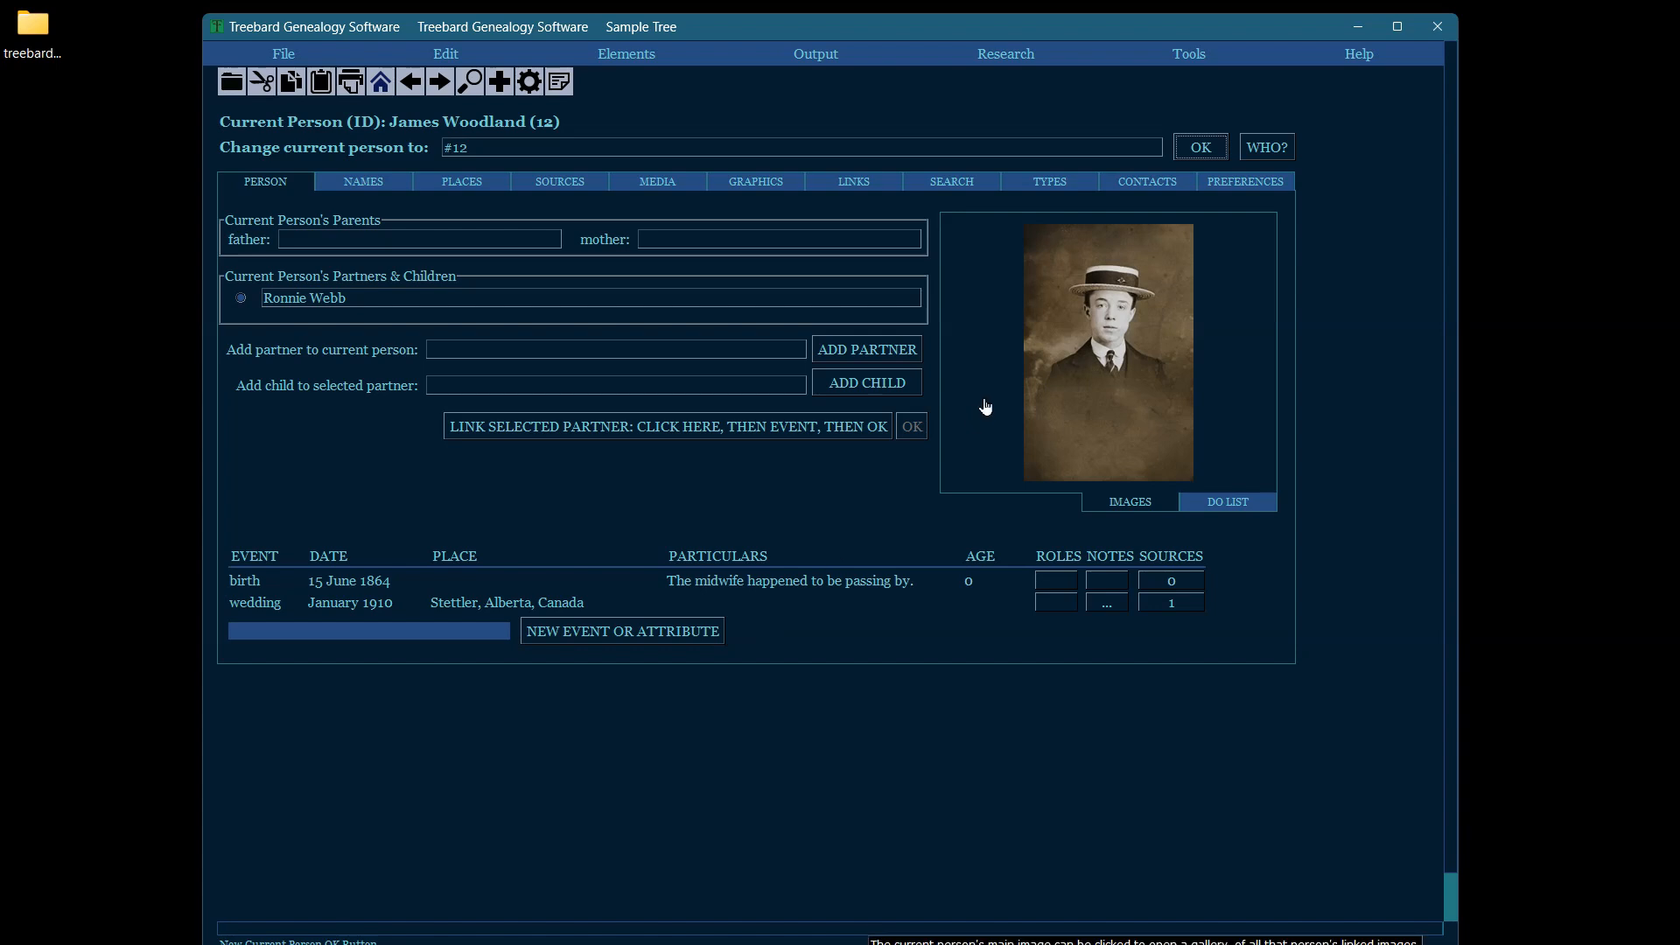
pyautogui.click(1209, 149)
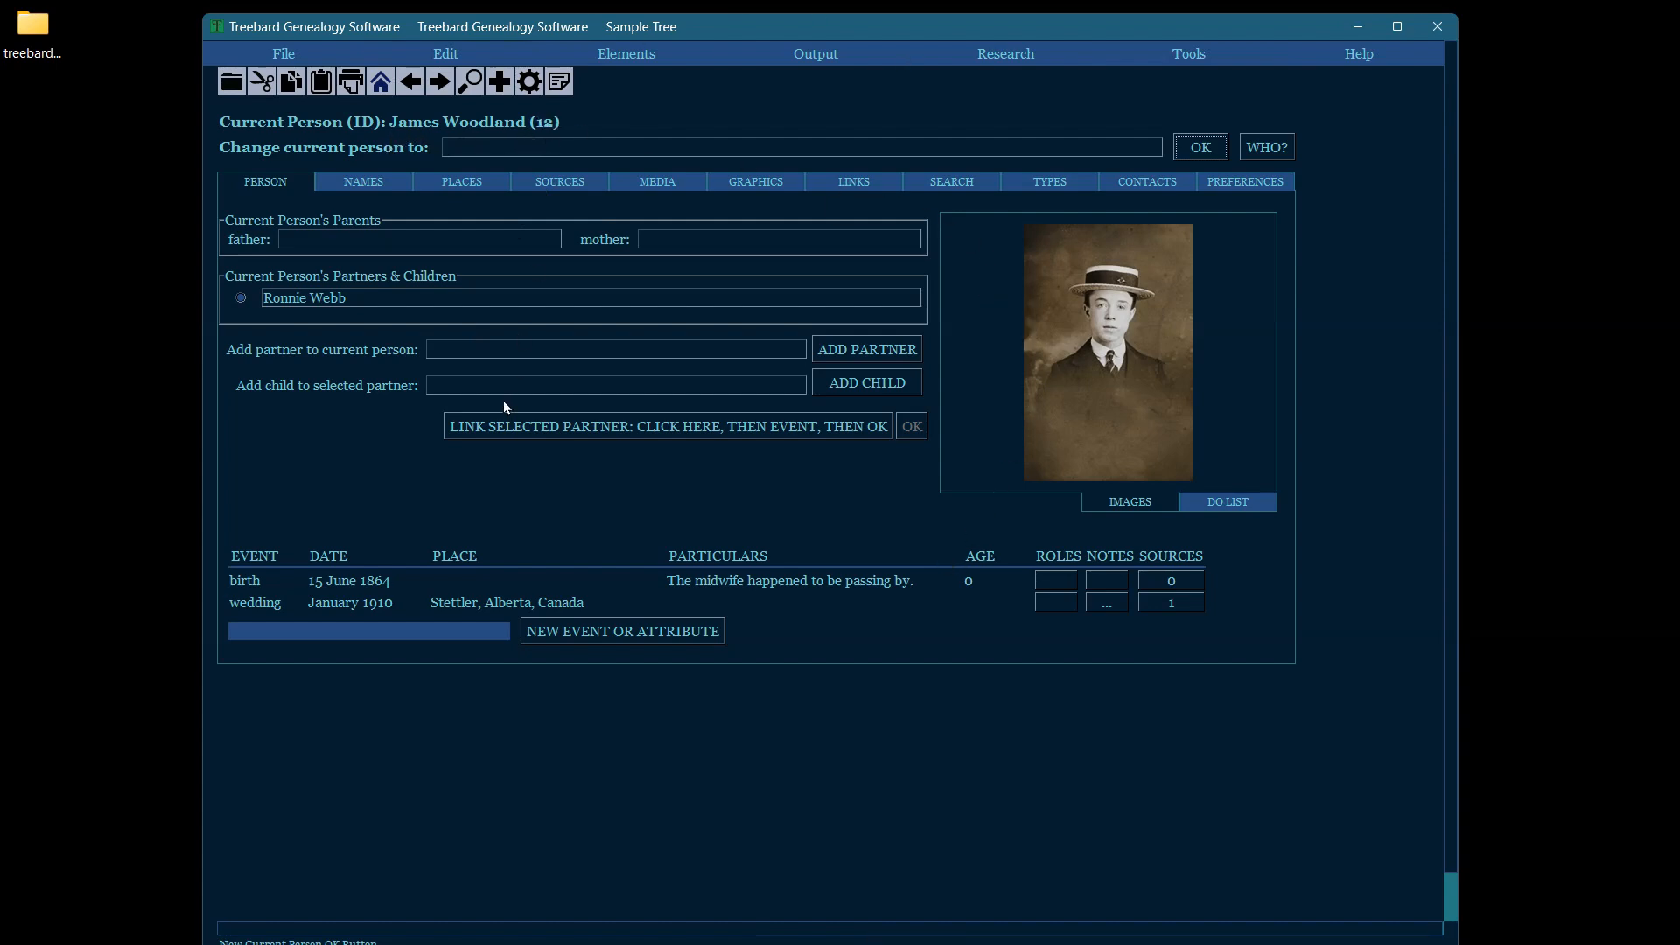
pyautogui.moveTo(485, 122)
pyautogui.click(465, 581)
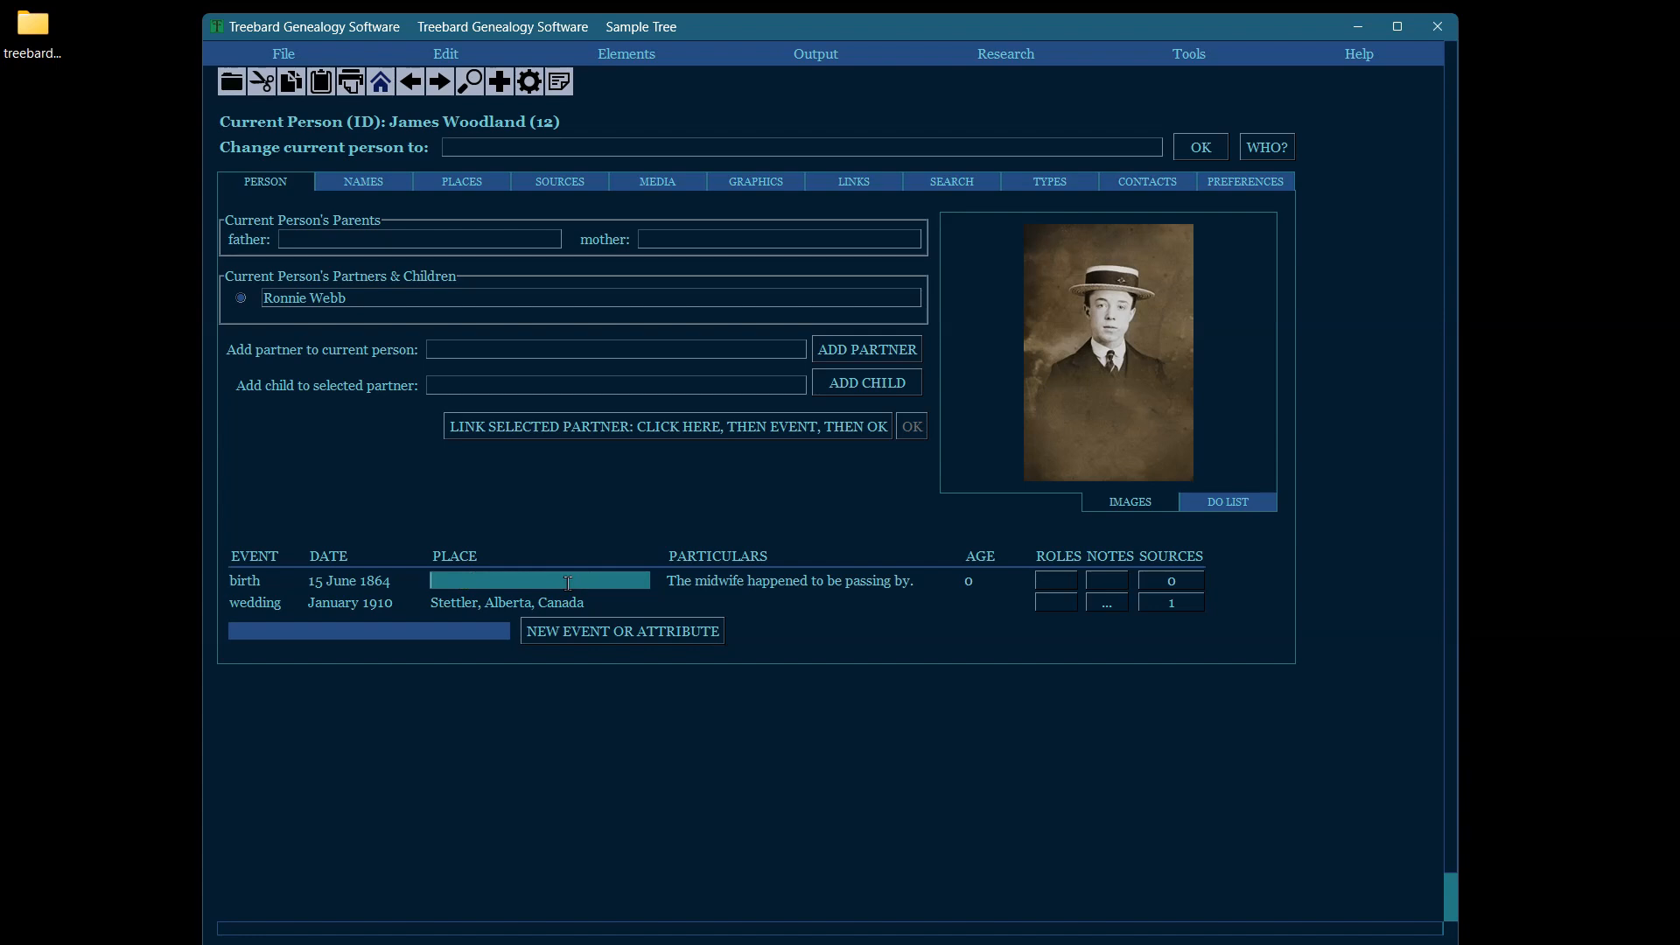
pyautogui.press('Tab')
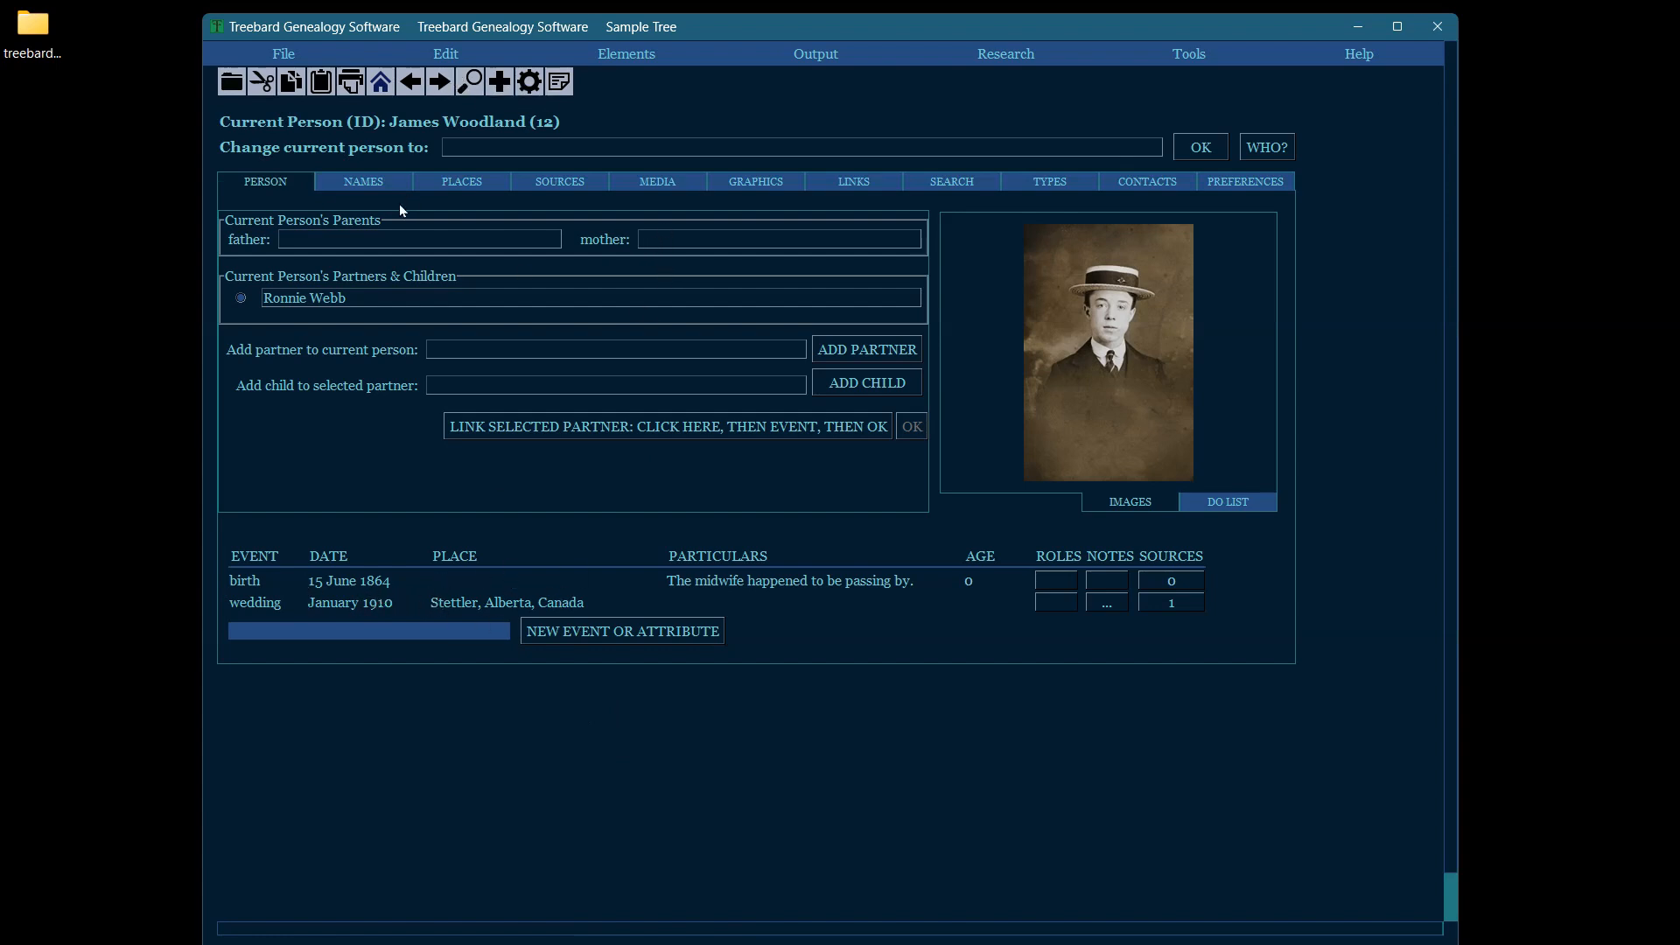
# Enter a different family member's autofilled full name as the new current person and confirm the change.
pyautogui.click(459, 144)
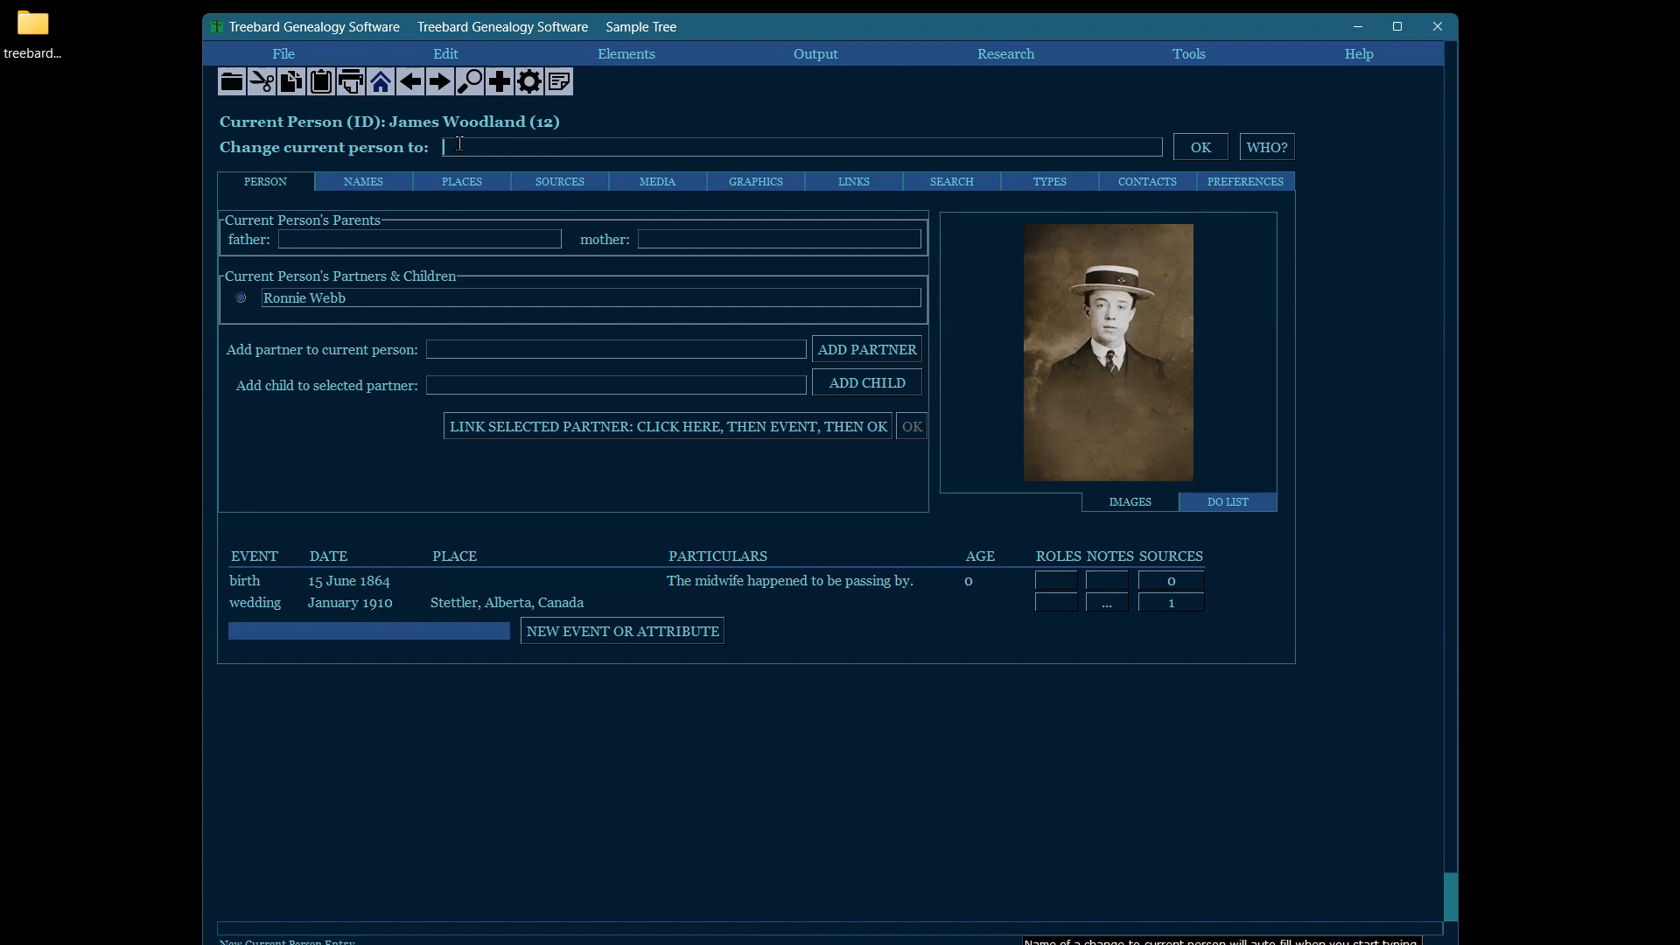
pyautogui.write('Riccardo Saverio Grimaldo')
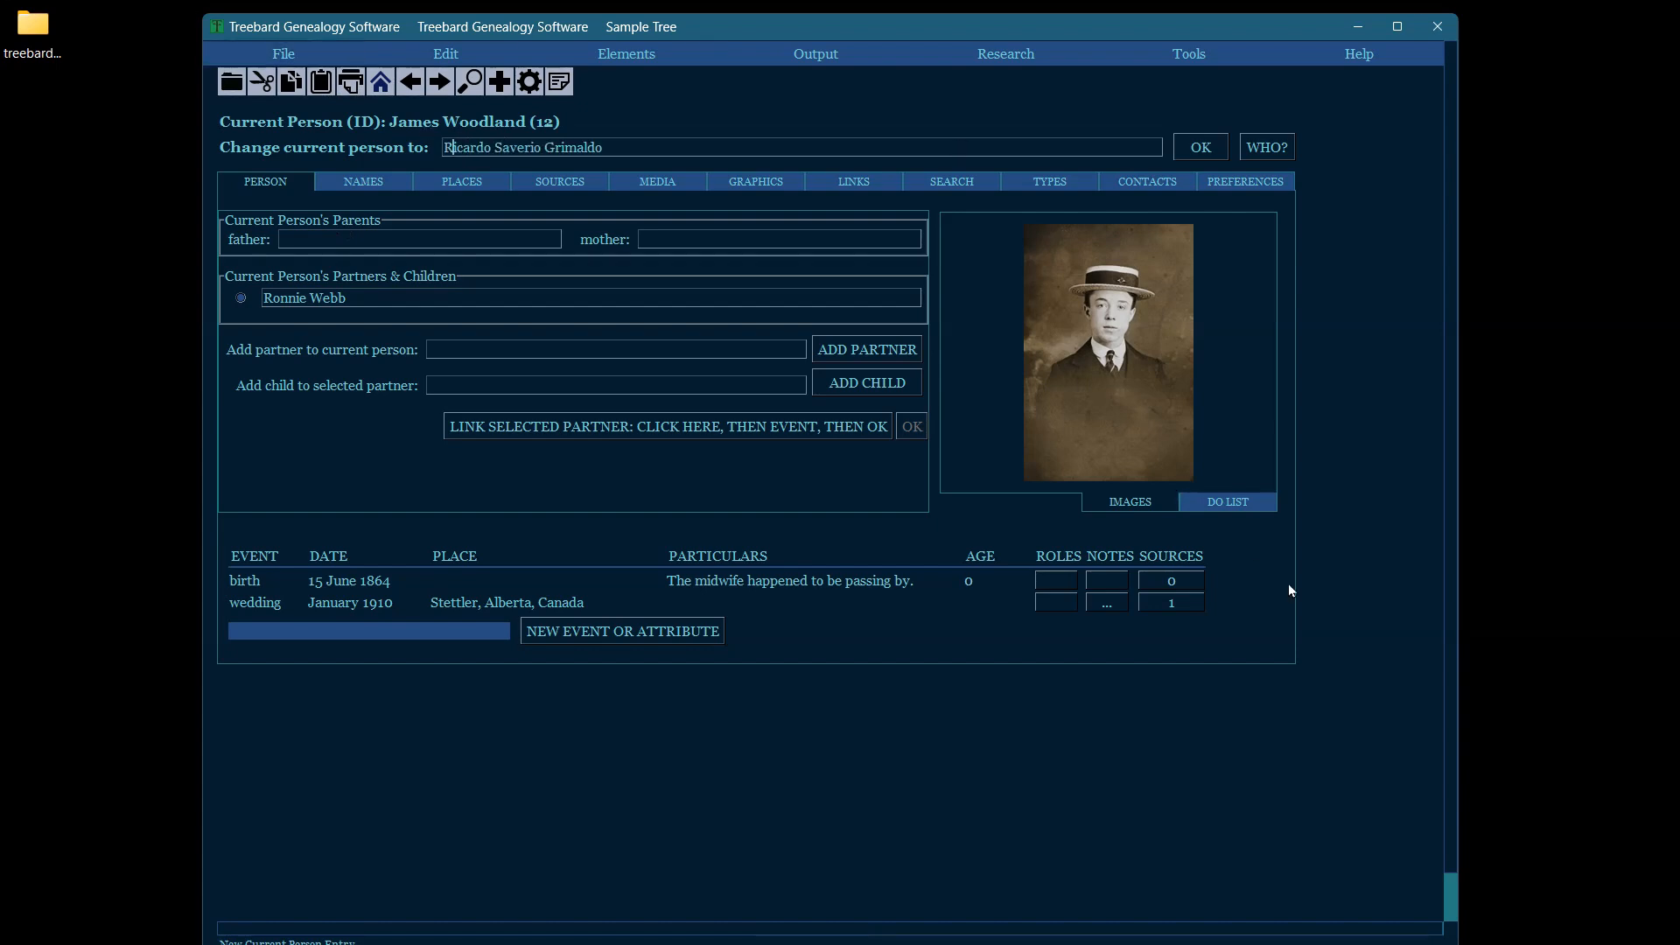
pyautogui.write('o')
pyautogui.press('Return')
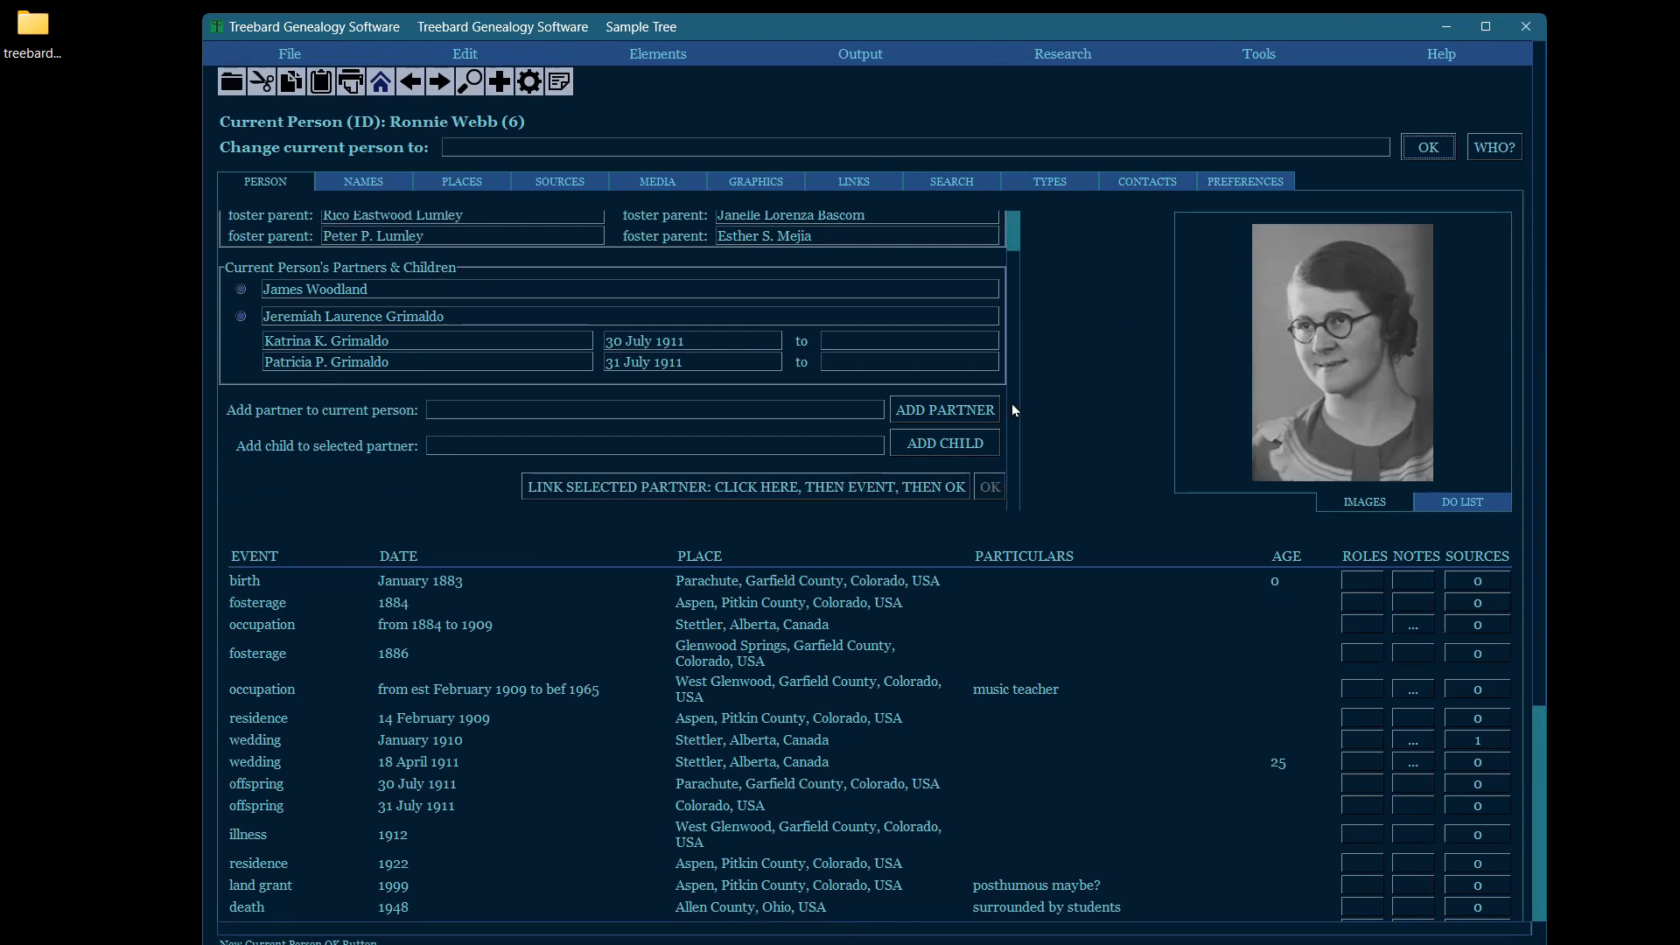
# Examine the current person's parents, foster parents, partners, children and the table of events.
pyautogui.scroll(-2, 1011, 403)
pyautogui.scroll(2, 1011, 385)
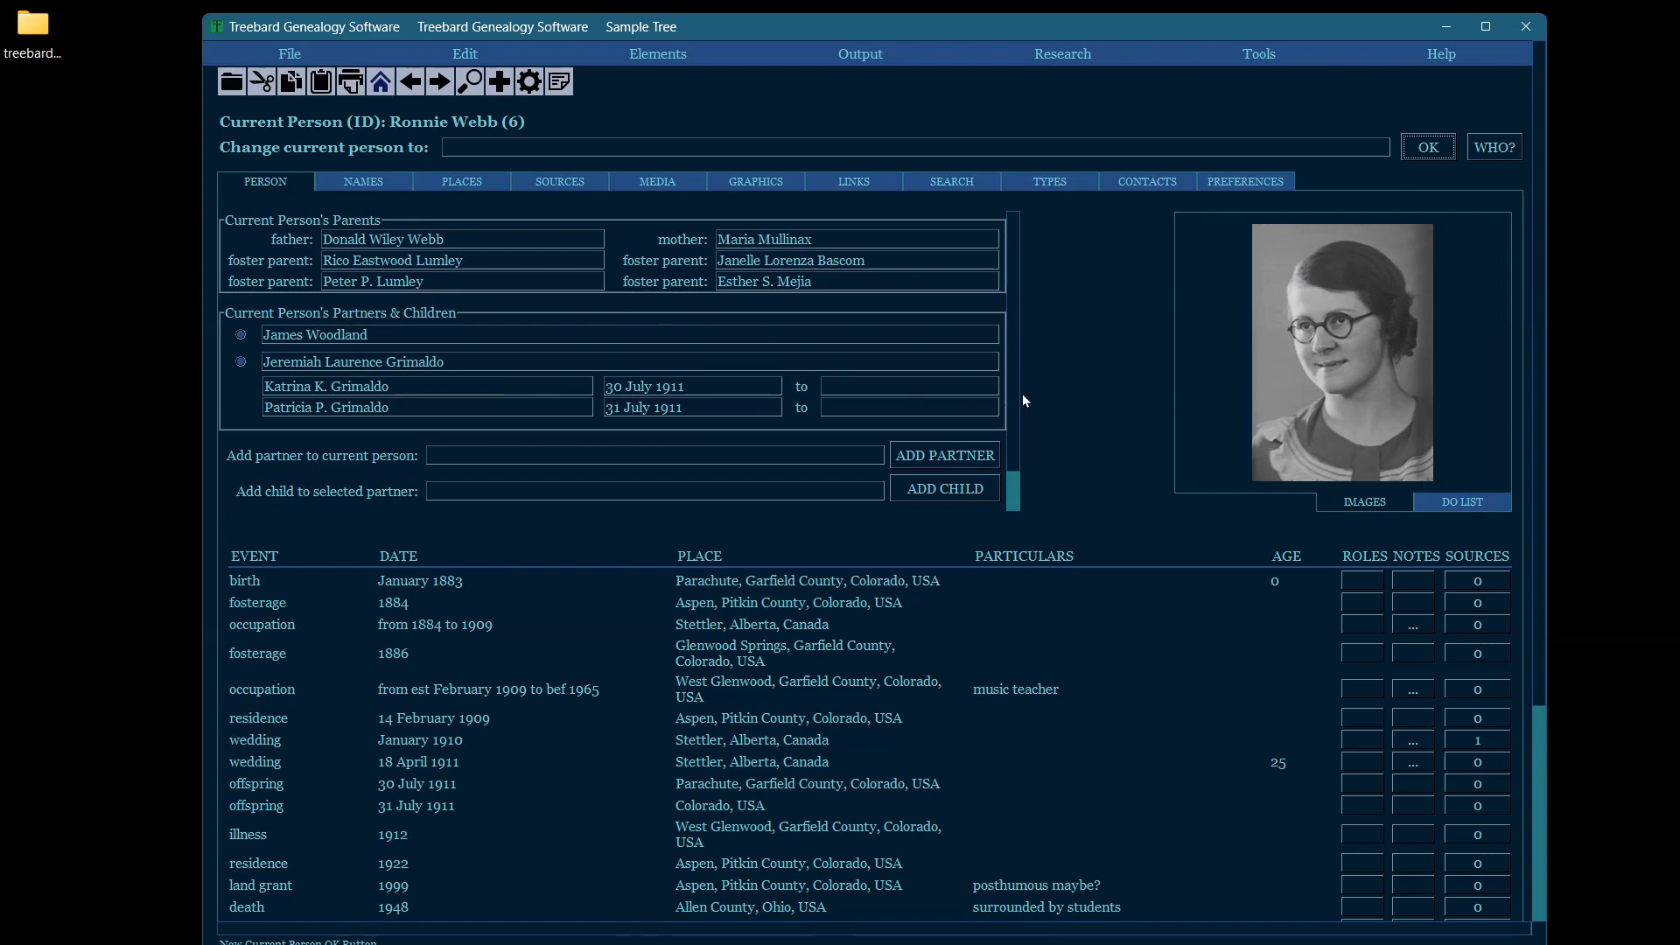
pyautogui.scroll(-2, 1013, 385)
pyautogui.scroll(2, 1015, 411)
pyautogui.scroll(-2, 1011, 328)
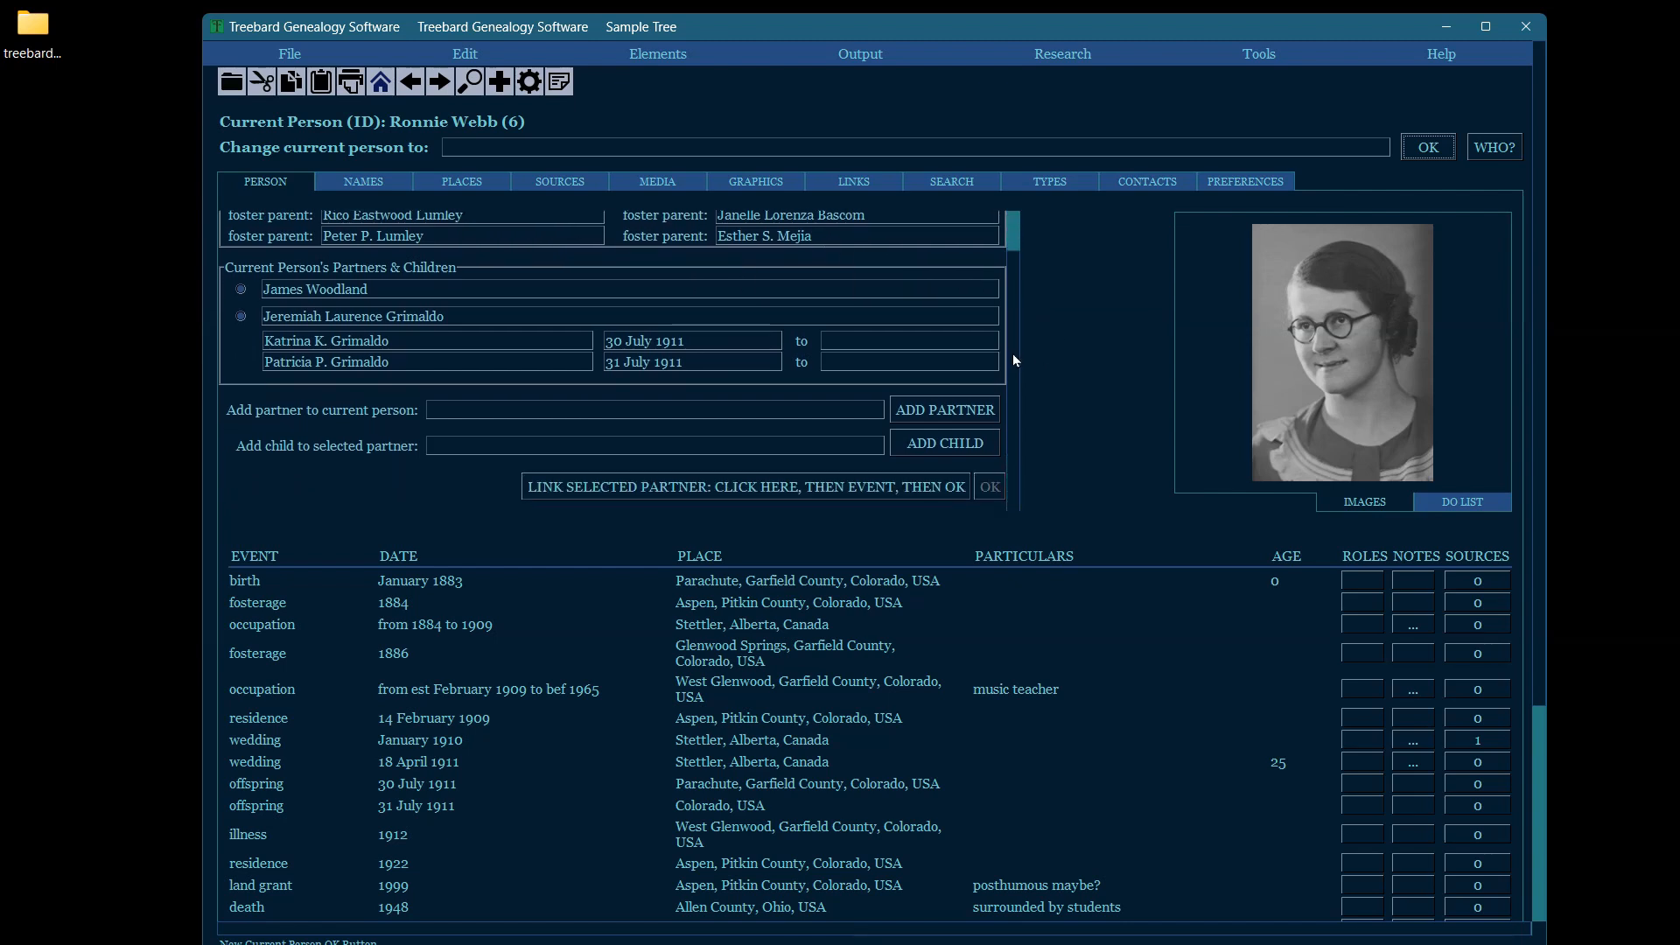
pyautogui.scroll(2, 1020, 276)
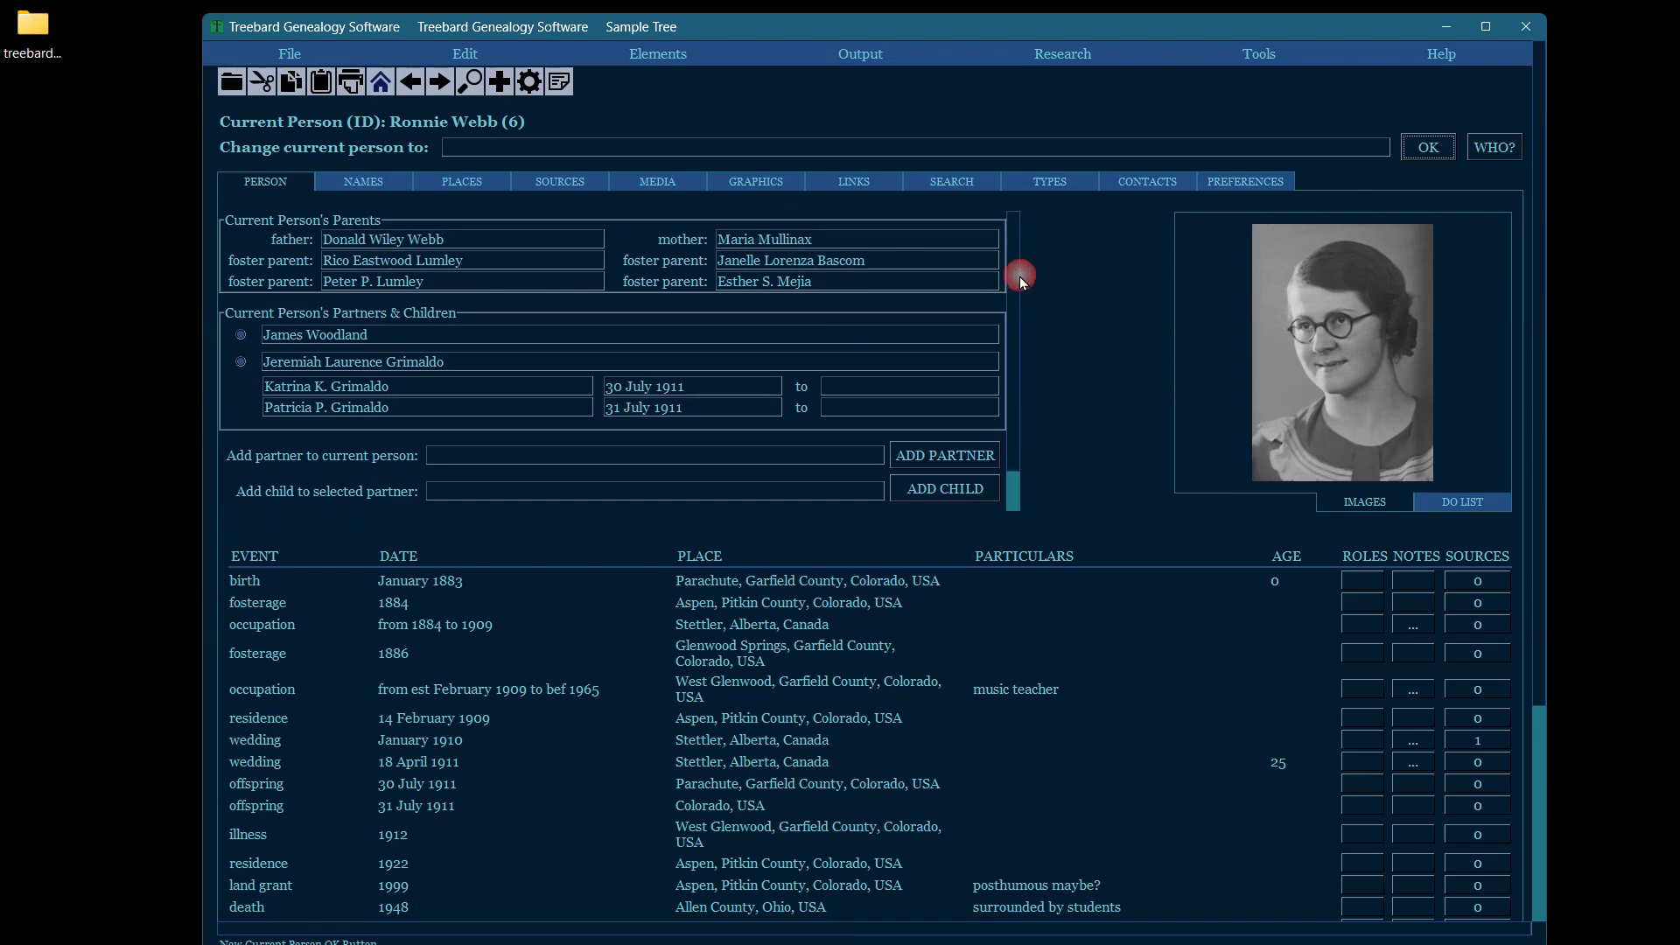
pyautogui.scroll(-6, 1536, 398)
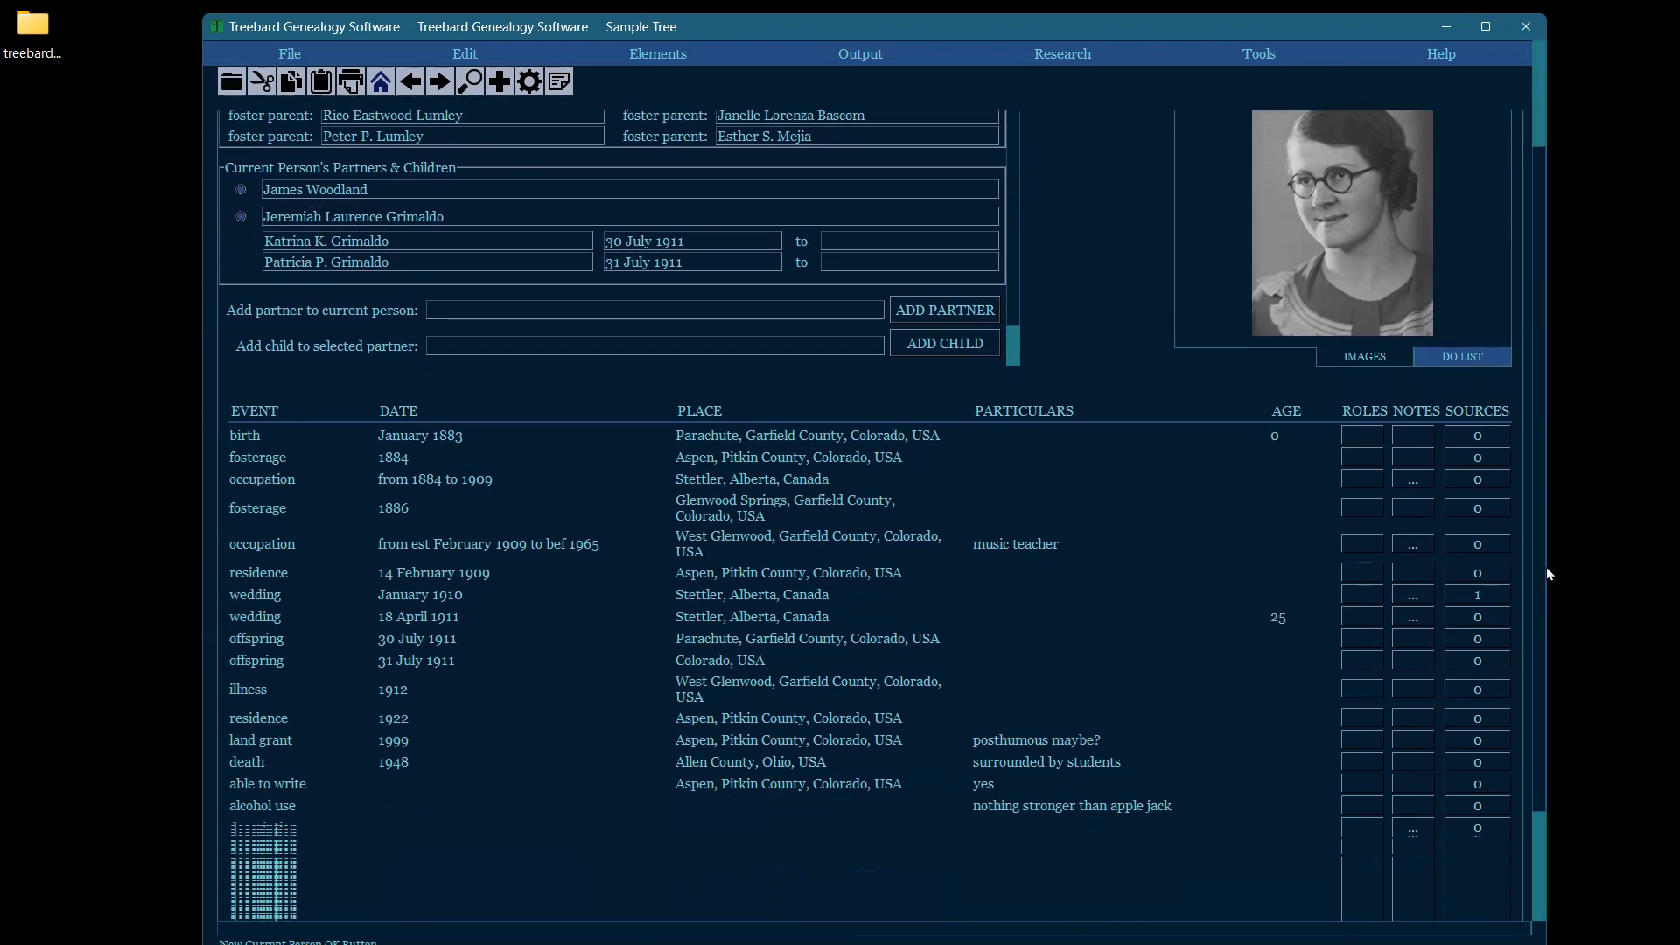
pyautogui.scroll(6, 1556, 360)
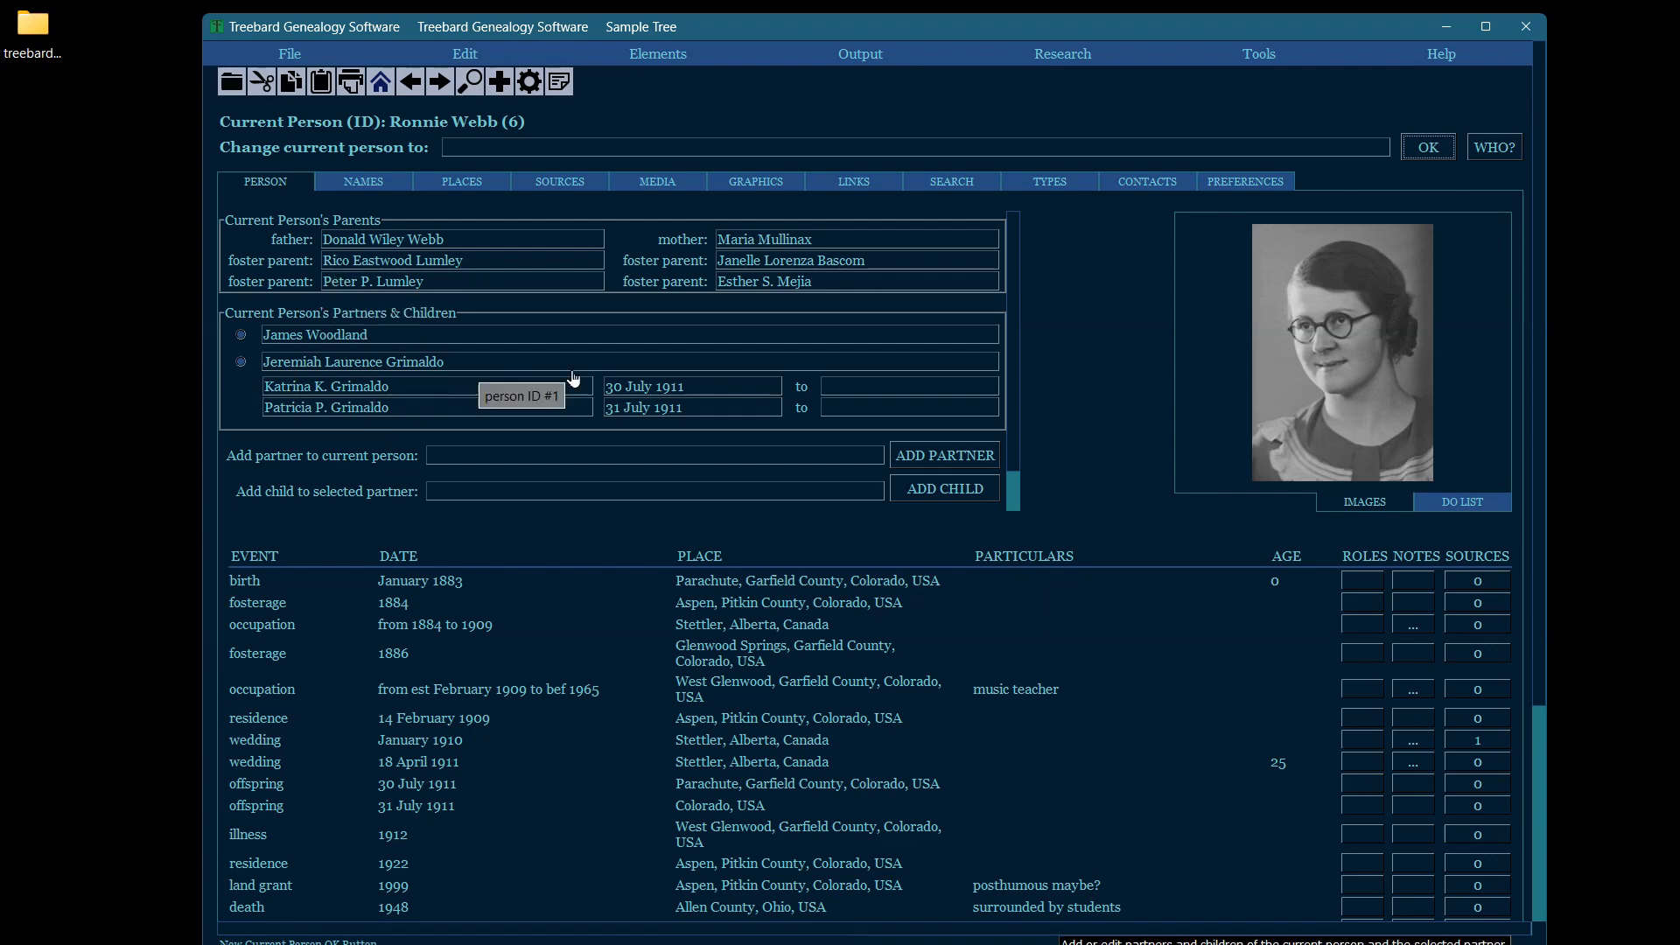
# Make the first foster mother the current person, and from her record open the second listed child.
pyautogui.click(754, 263)
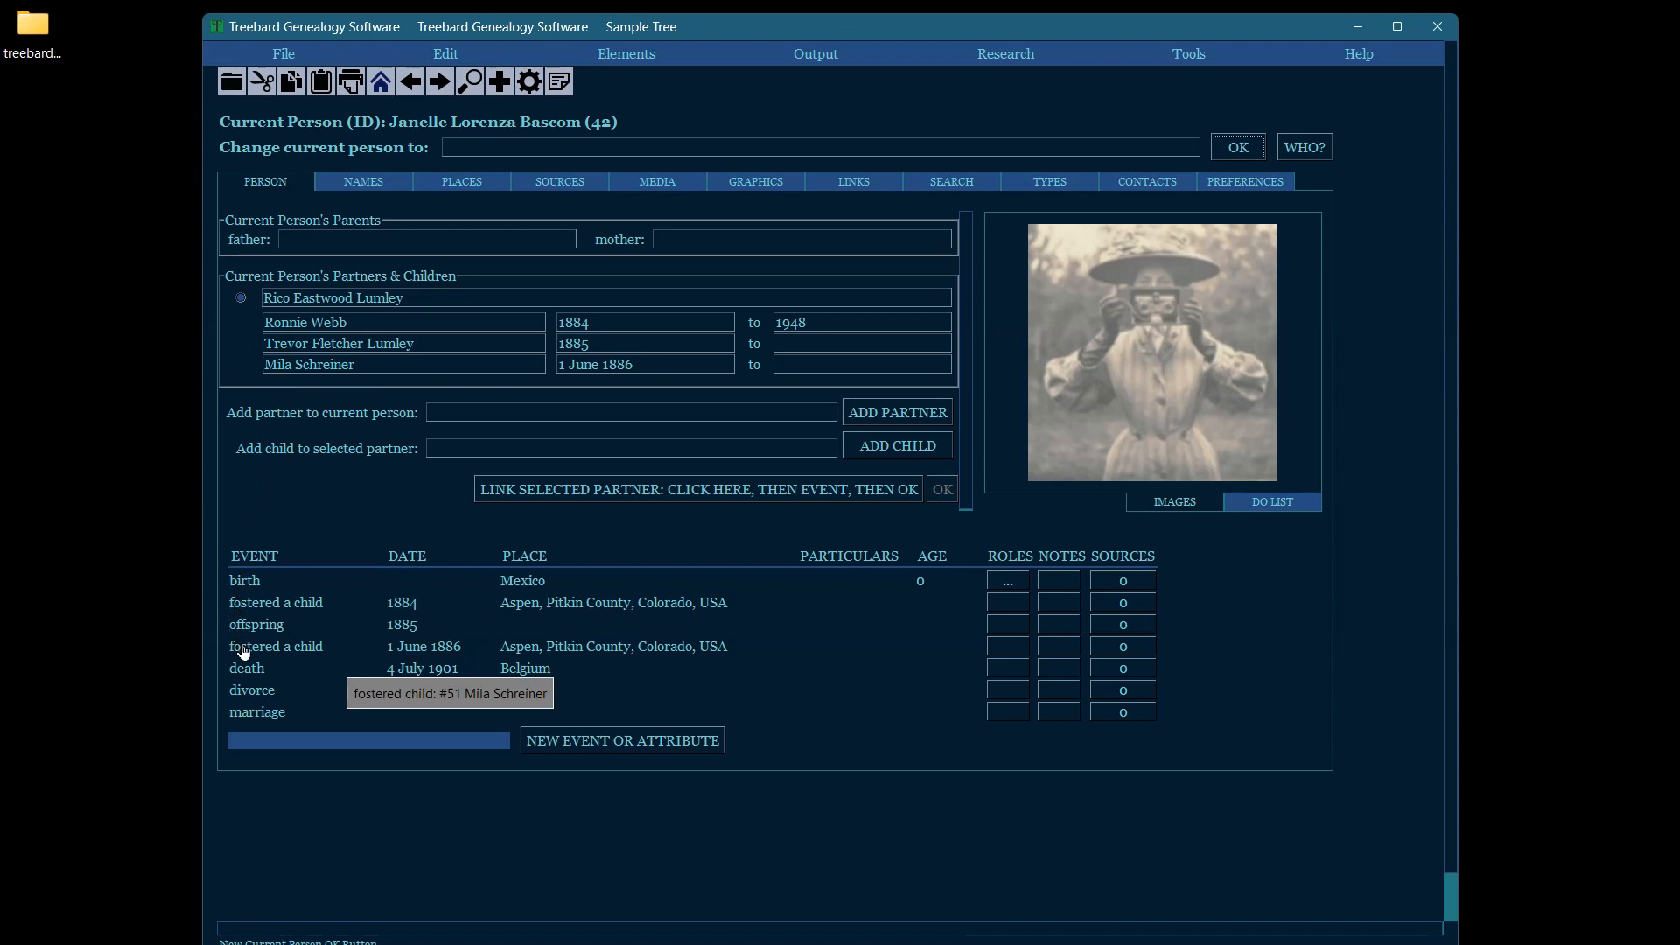
pyautogui.click(305, 350)
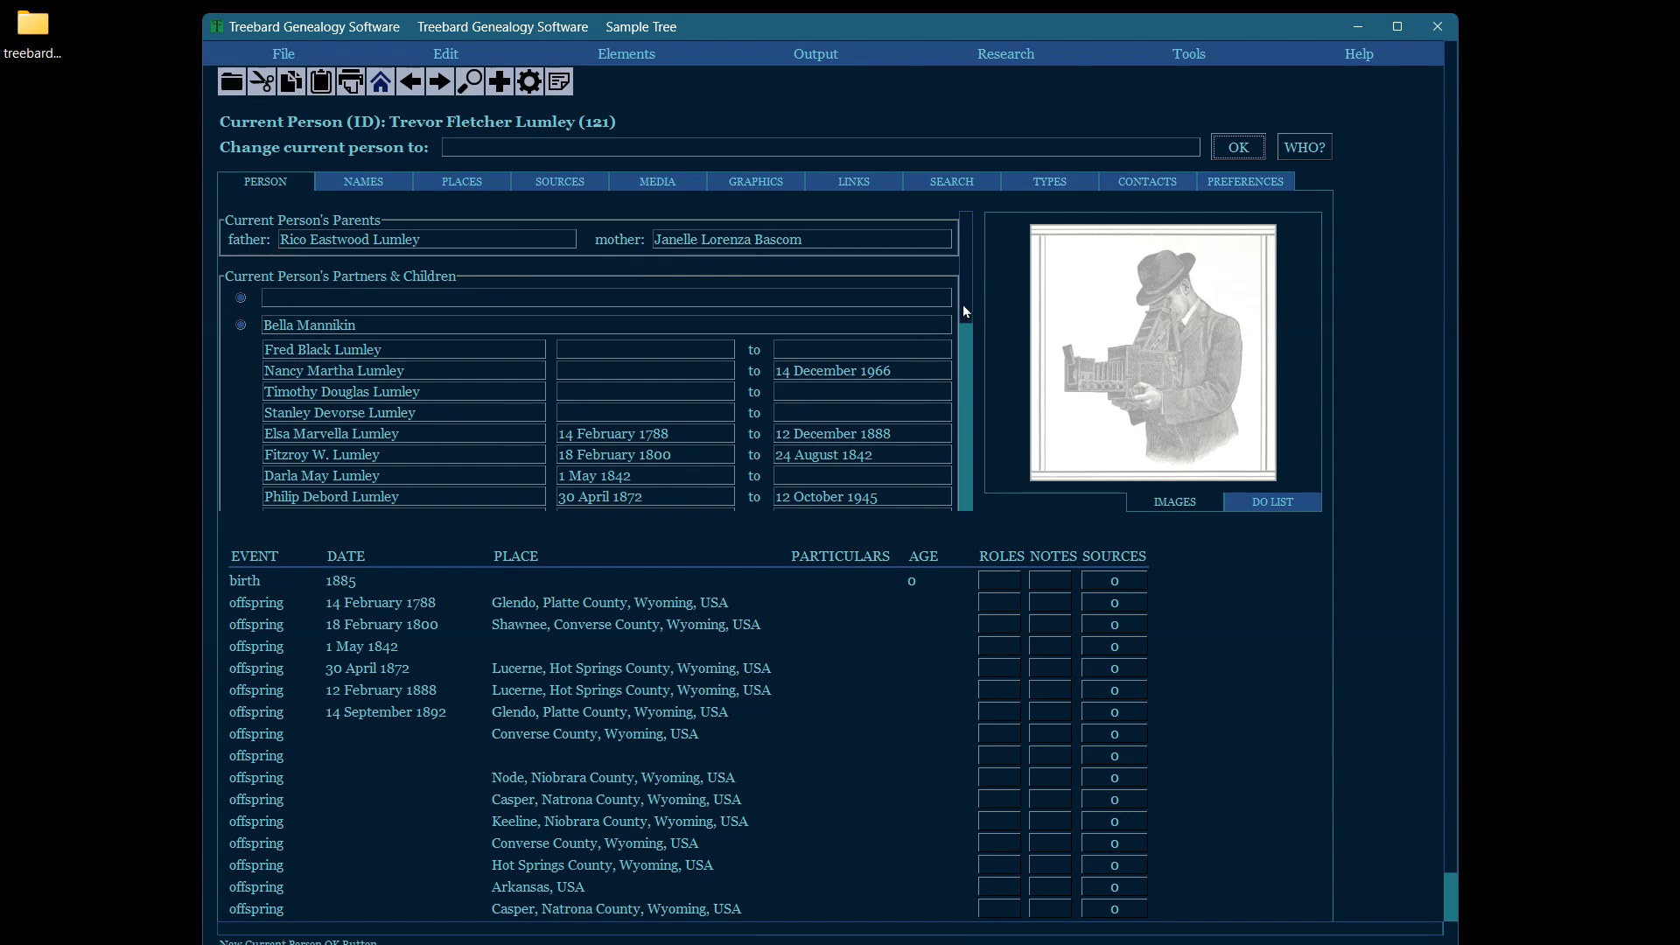
# Select the partner with two listed children near the end of the current person's partners and children.
pyautogui.scroll(-1, 964, 305)
pyautogui.moveTo(968, 317); pyautogui.dragTo(949, 455)
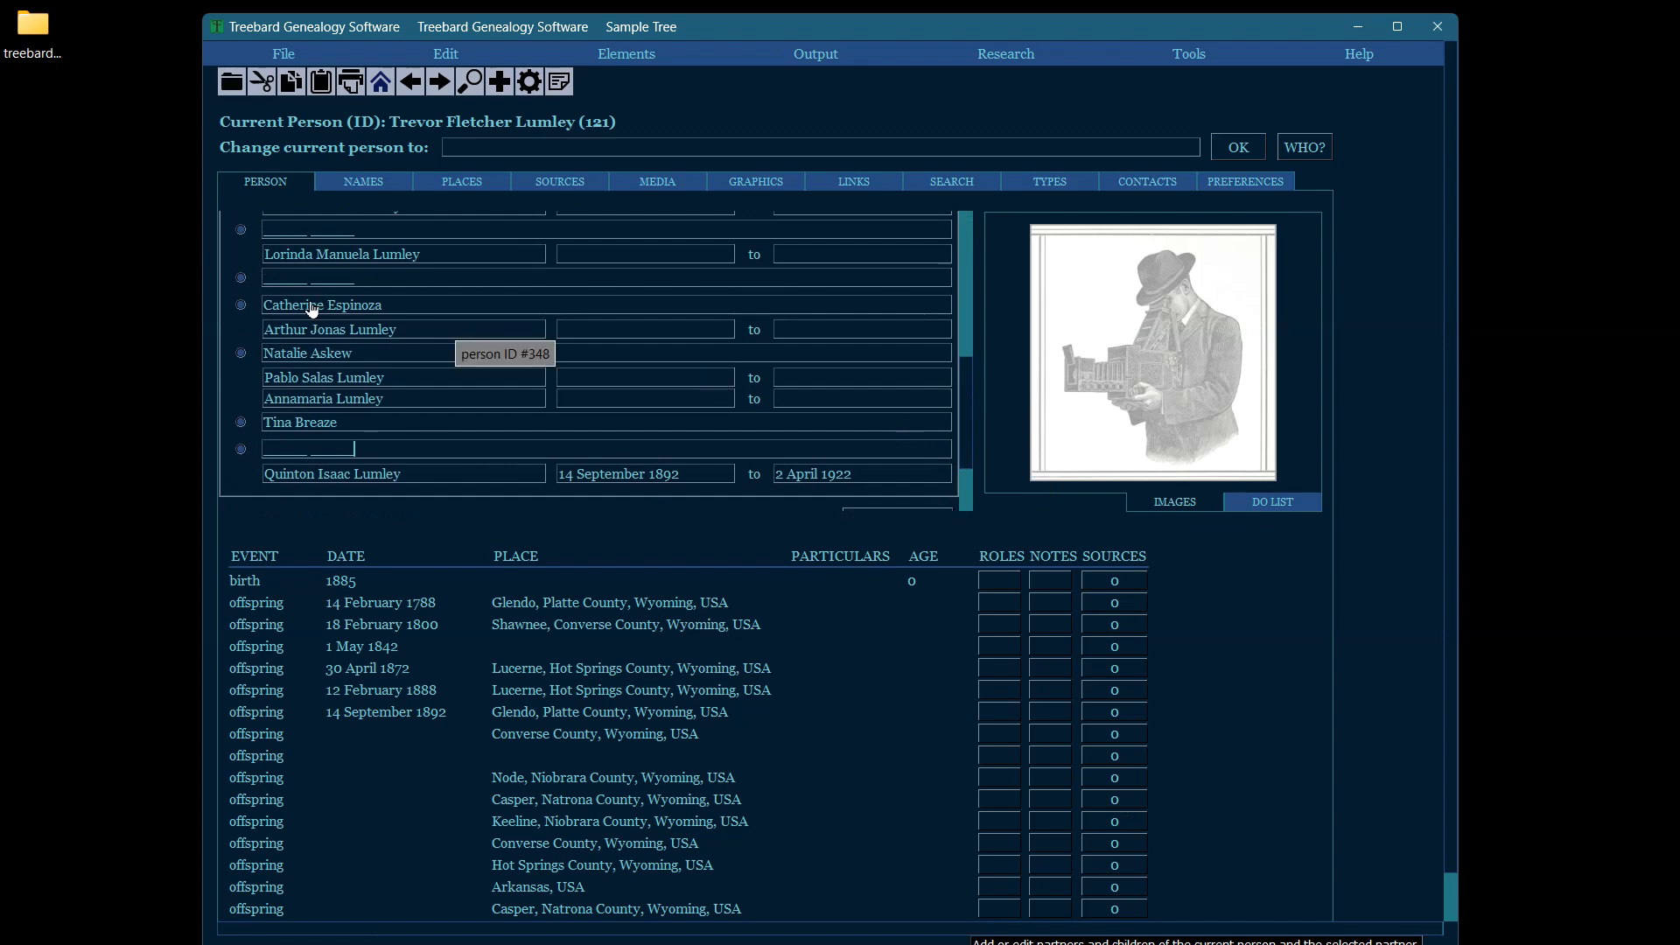
pyautogui.click(241, 279)
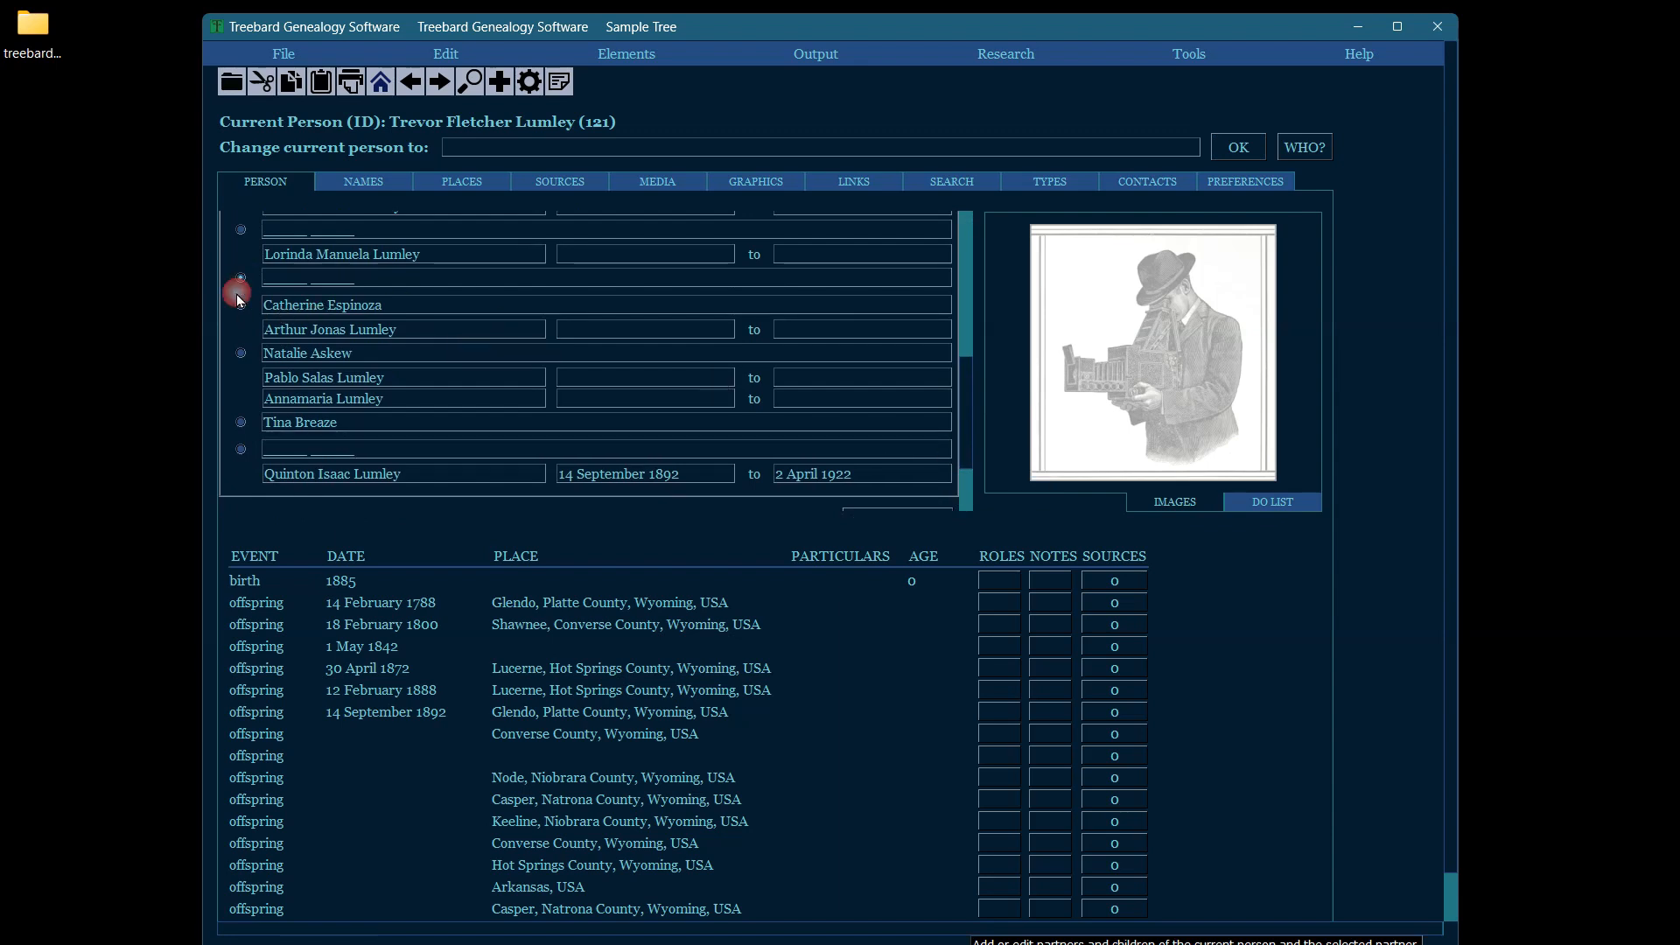
pyautogui.click(238, 354)
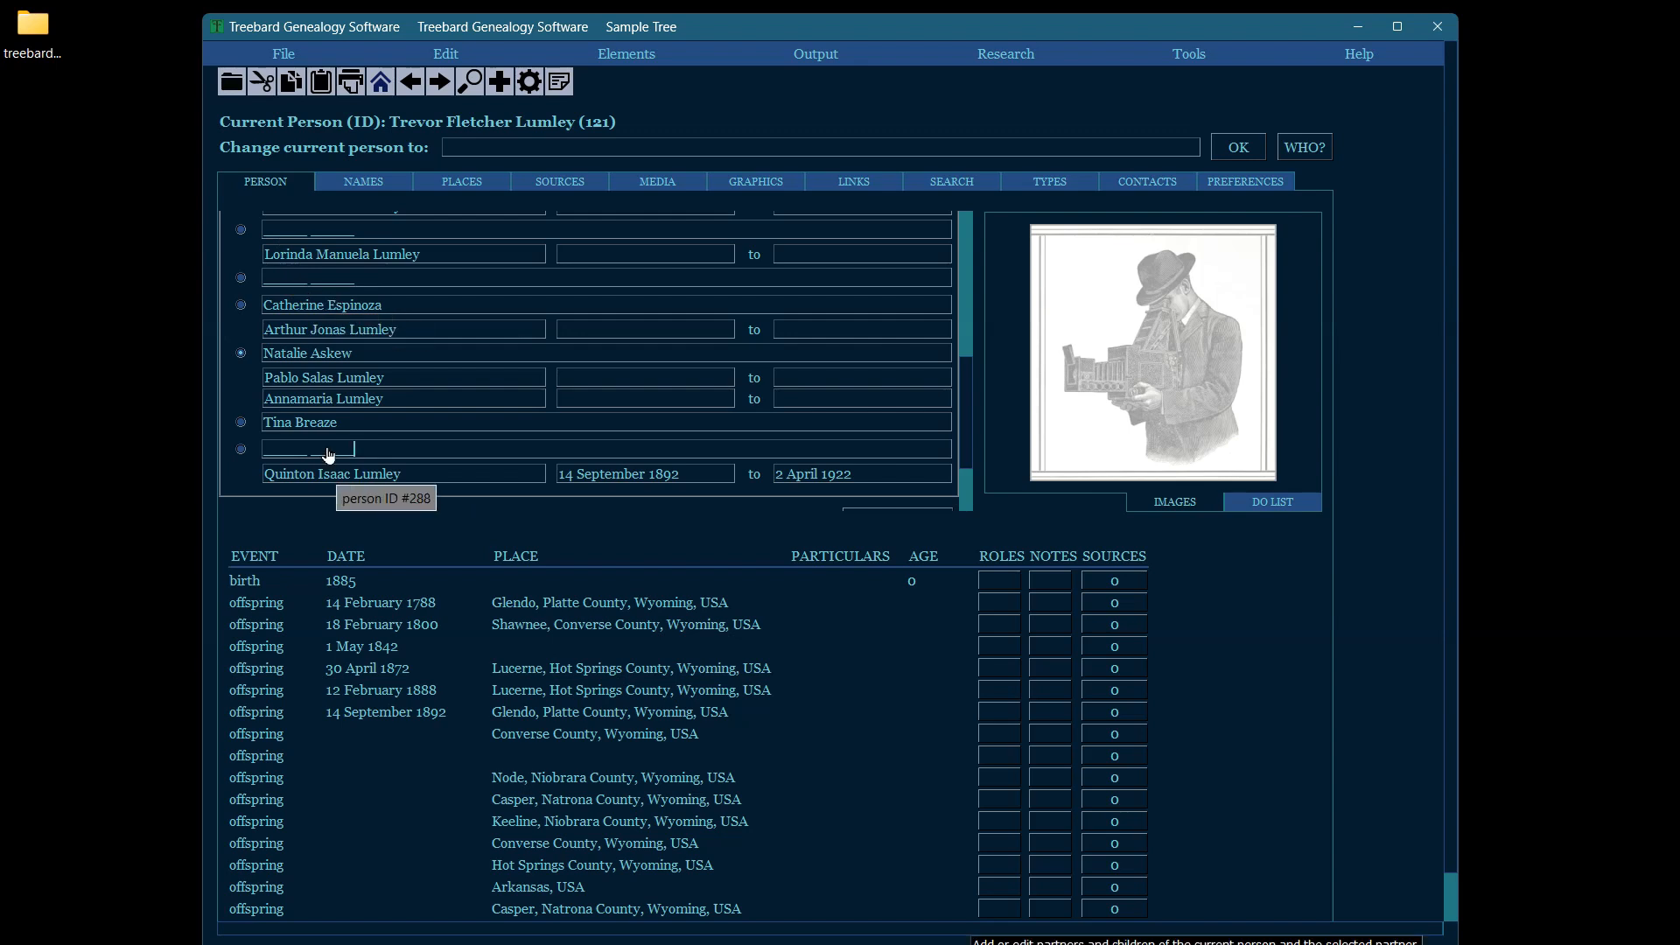
# Review the current person's complete partners and children list, parents, partner and child entry fields, and events table.
pyautogui.scroll(-3, 967, 401)
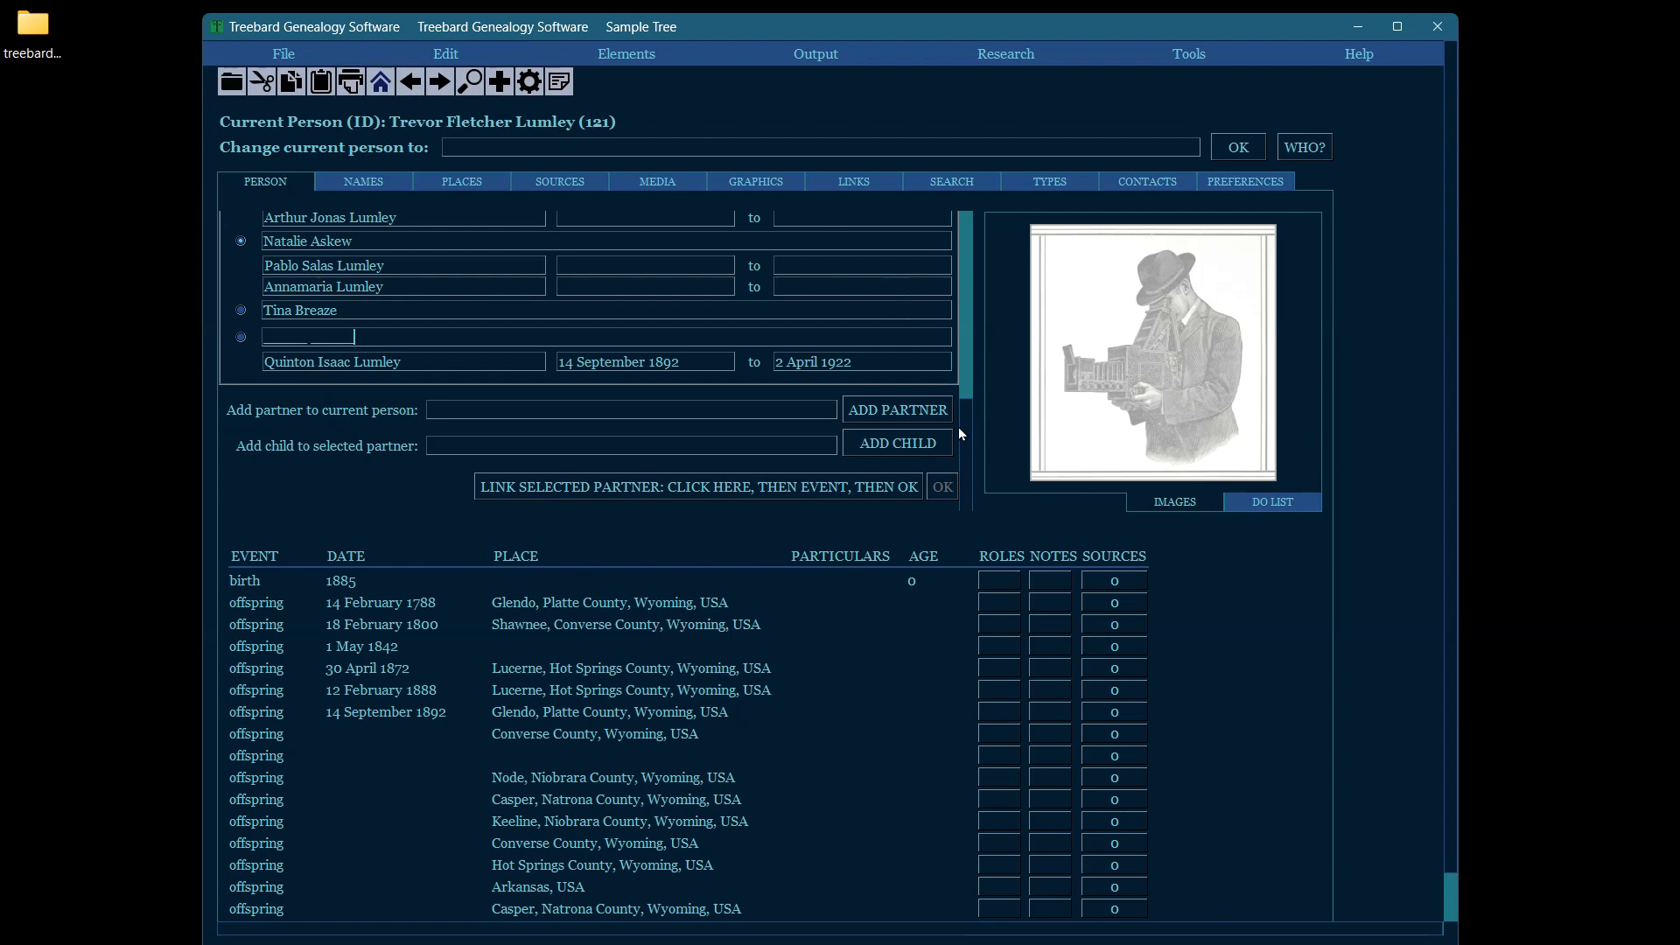
pyautogui.moveTo(964, 439)
pyautogui.mouseDown()
pyautogui.moveTo(985, 249)
pyautogui.moveTo(959, 453)
pyautogui.mouseUp()
pyautogui.scroll(-1, 1452, 586)
pyautogui.scroll(1, 1457, 640)
pyautogui.scroll(5, 967, 455)
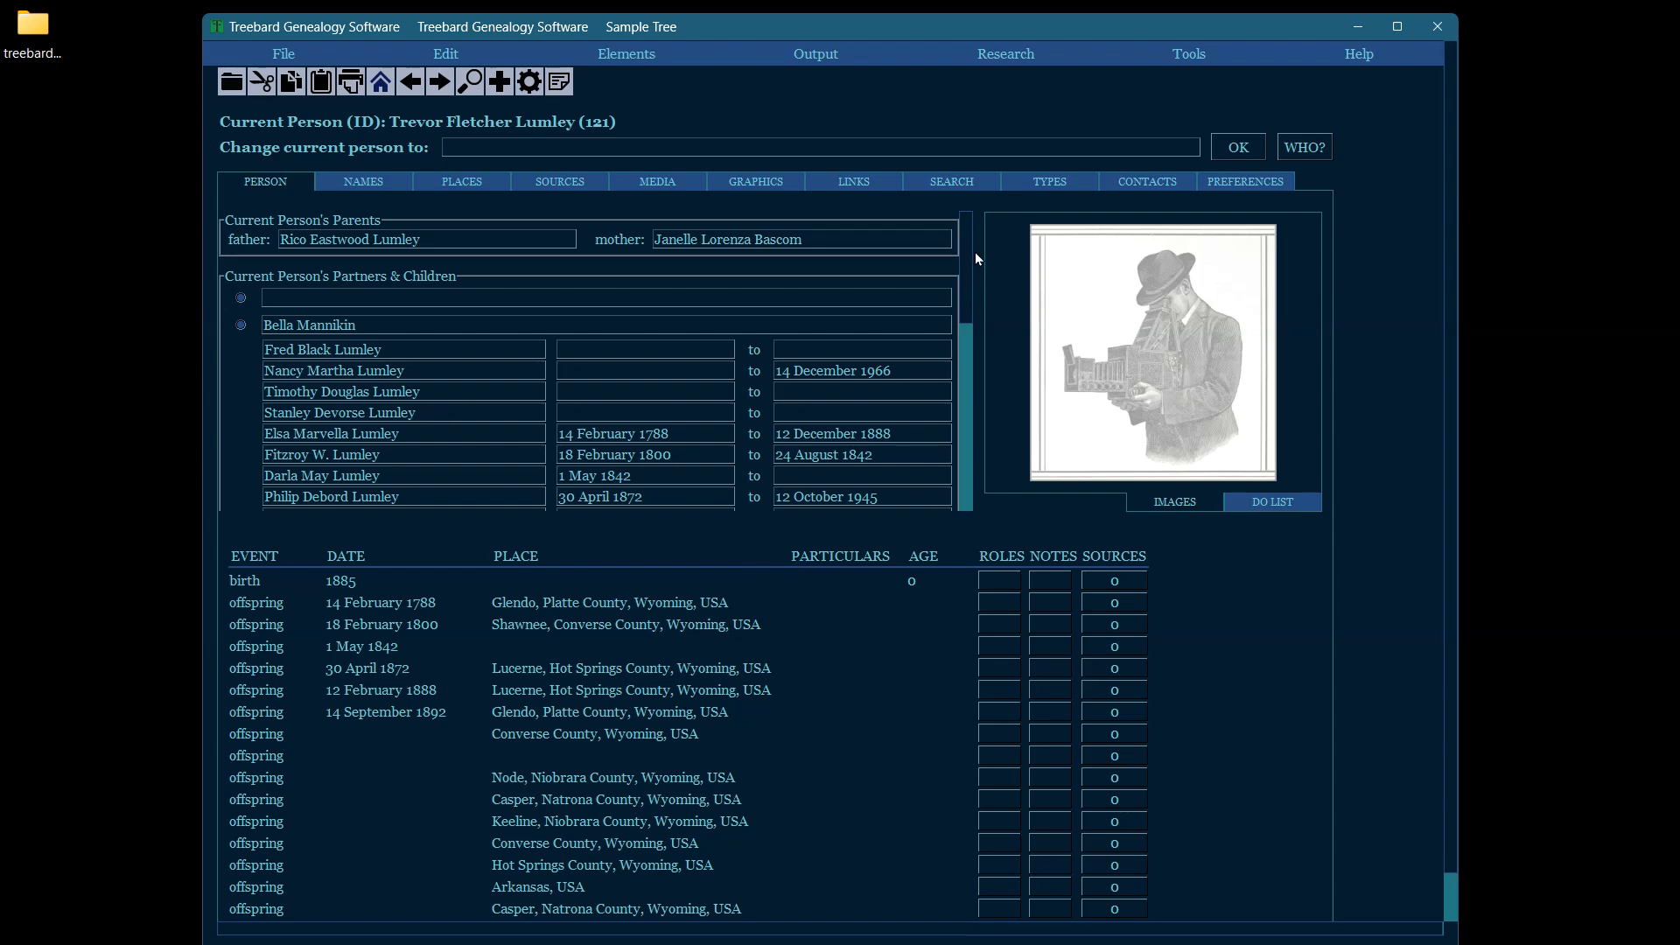
pyautogui.moveTo(967, 254)
pyautogui.mouseDown()
pyautogui.moveTo(971, 459)
pyautogui.moveTo(971, 232)
pyautogui.mouseUp()
pyautogui.moveTo(291, 245)
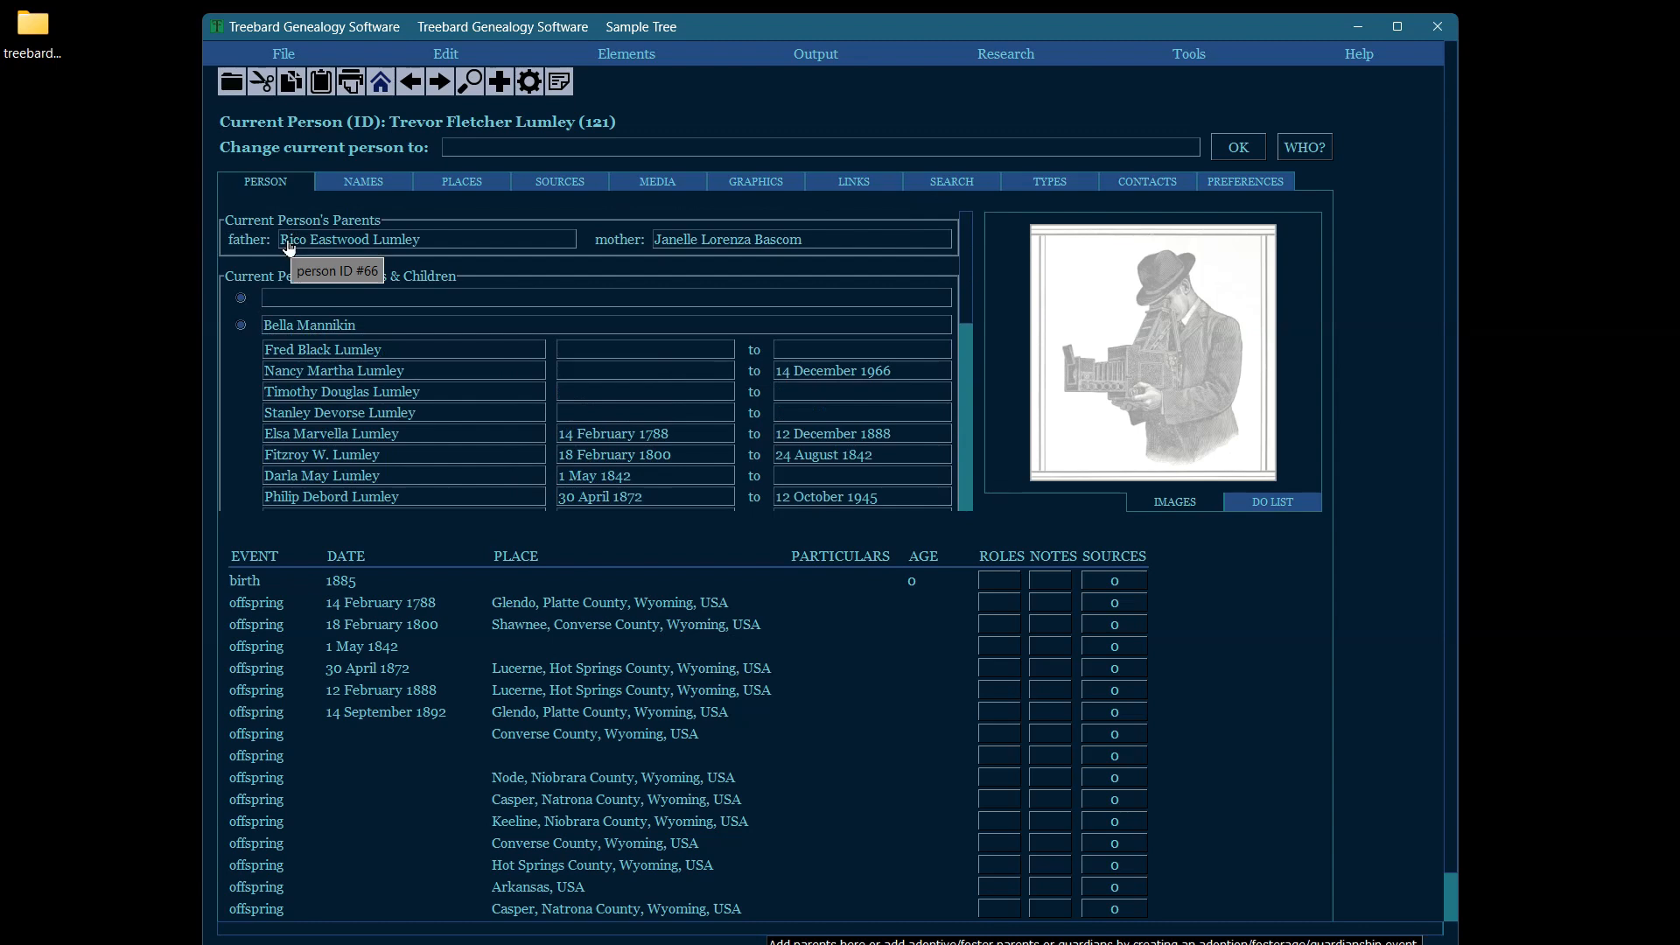
pyautogui.scroll(-1, 1450, 298)
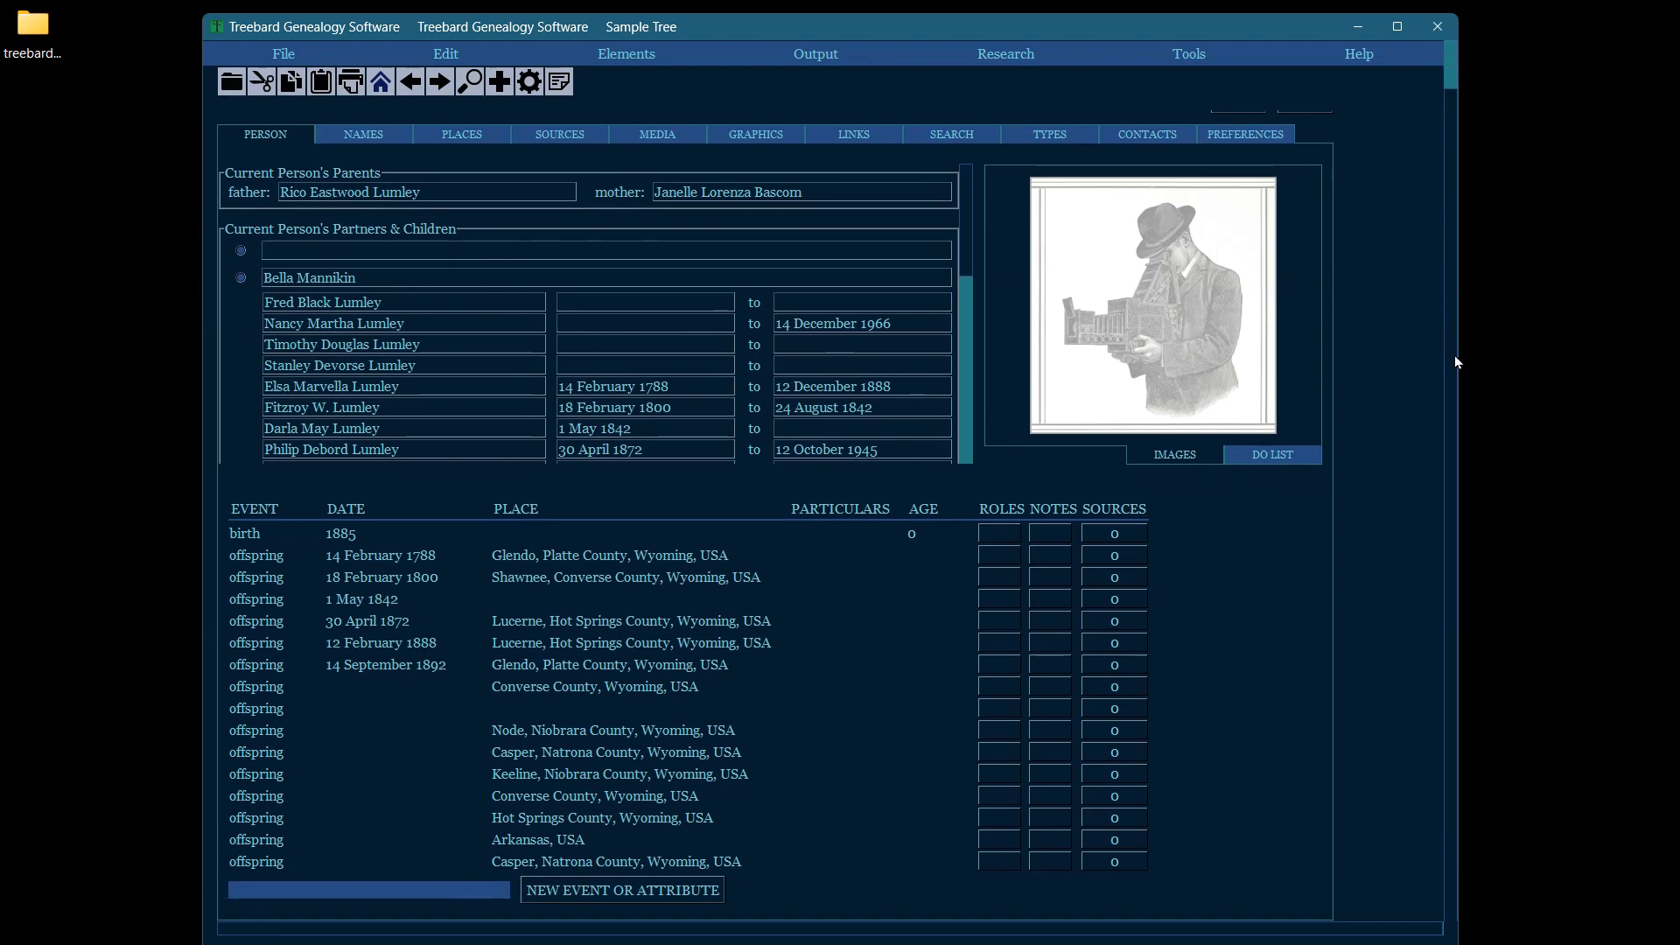
pyautogui.scroll(1, 1454, 355)
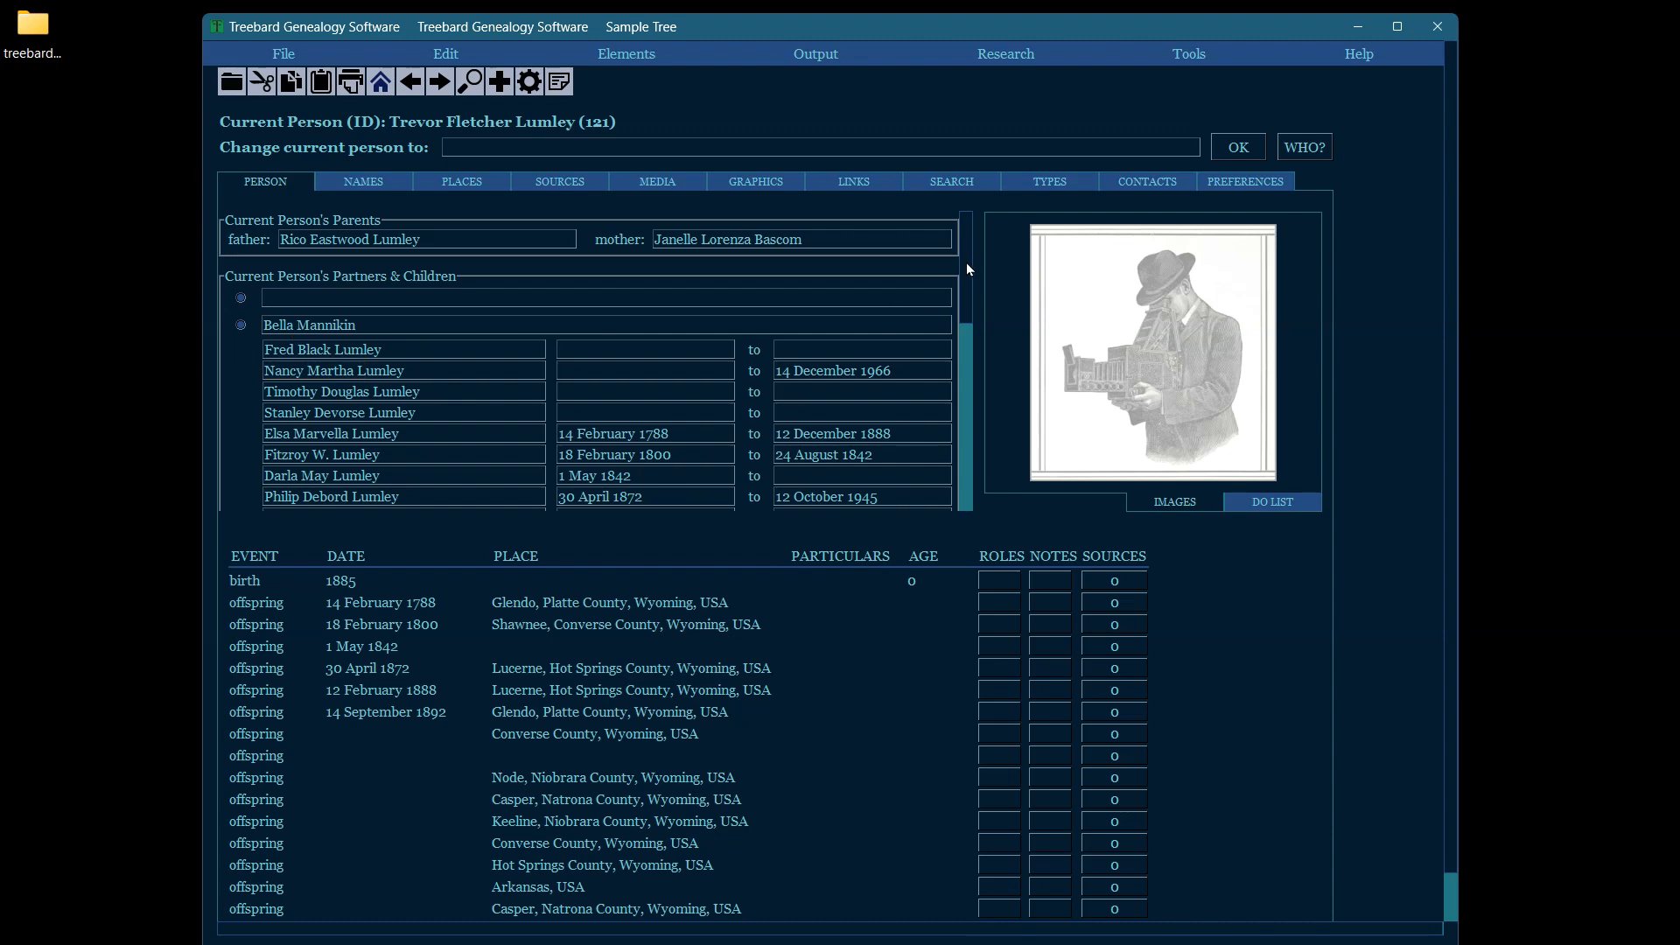
pyautogui.moveTo(966, 263)
pyautogui.mouseDown()
pyautogui.moveTo(979, 453)
pyautogui.moveTo(973, 241)
pyautogui.mouseUp()
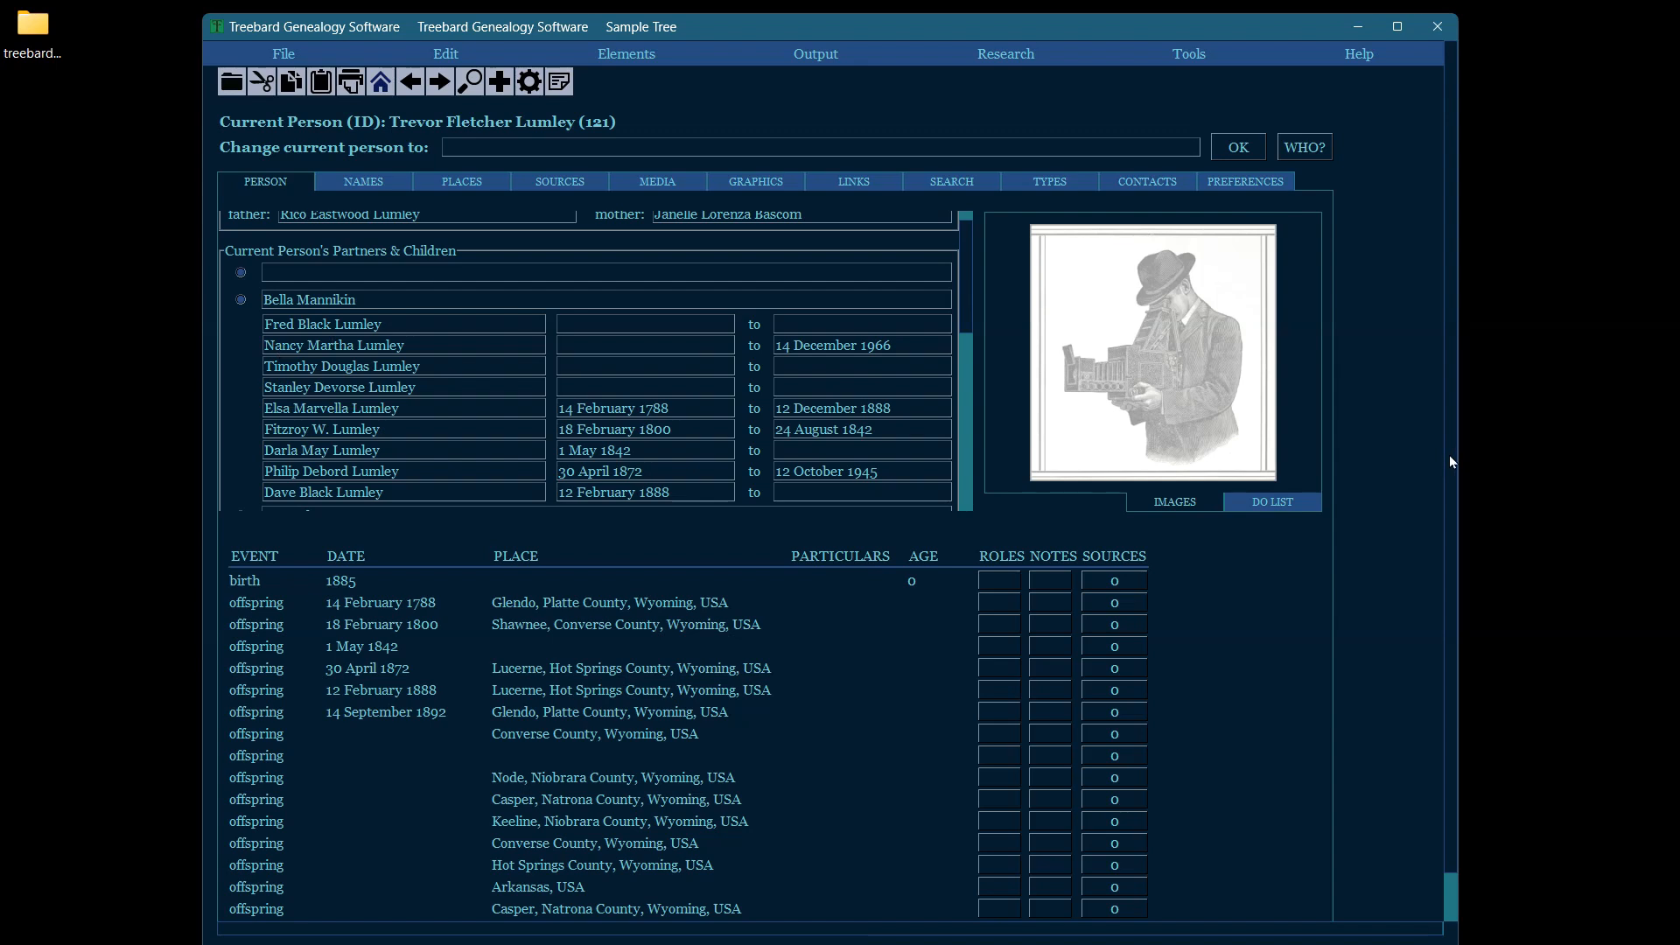
pyautogui.scroll(-1, 1450, 459)
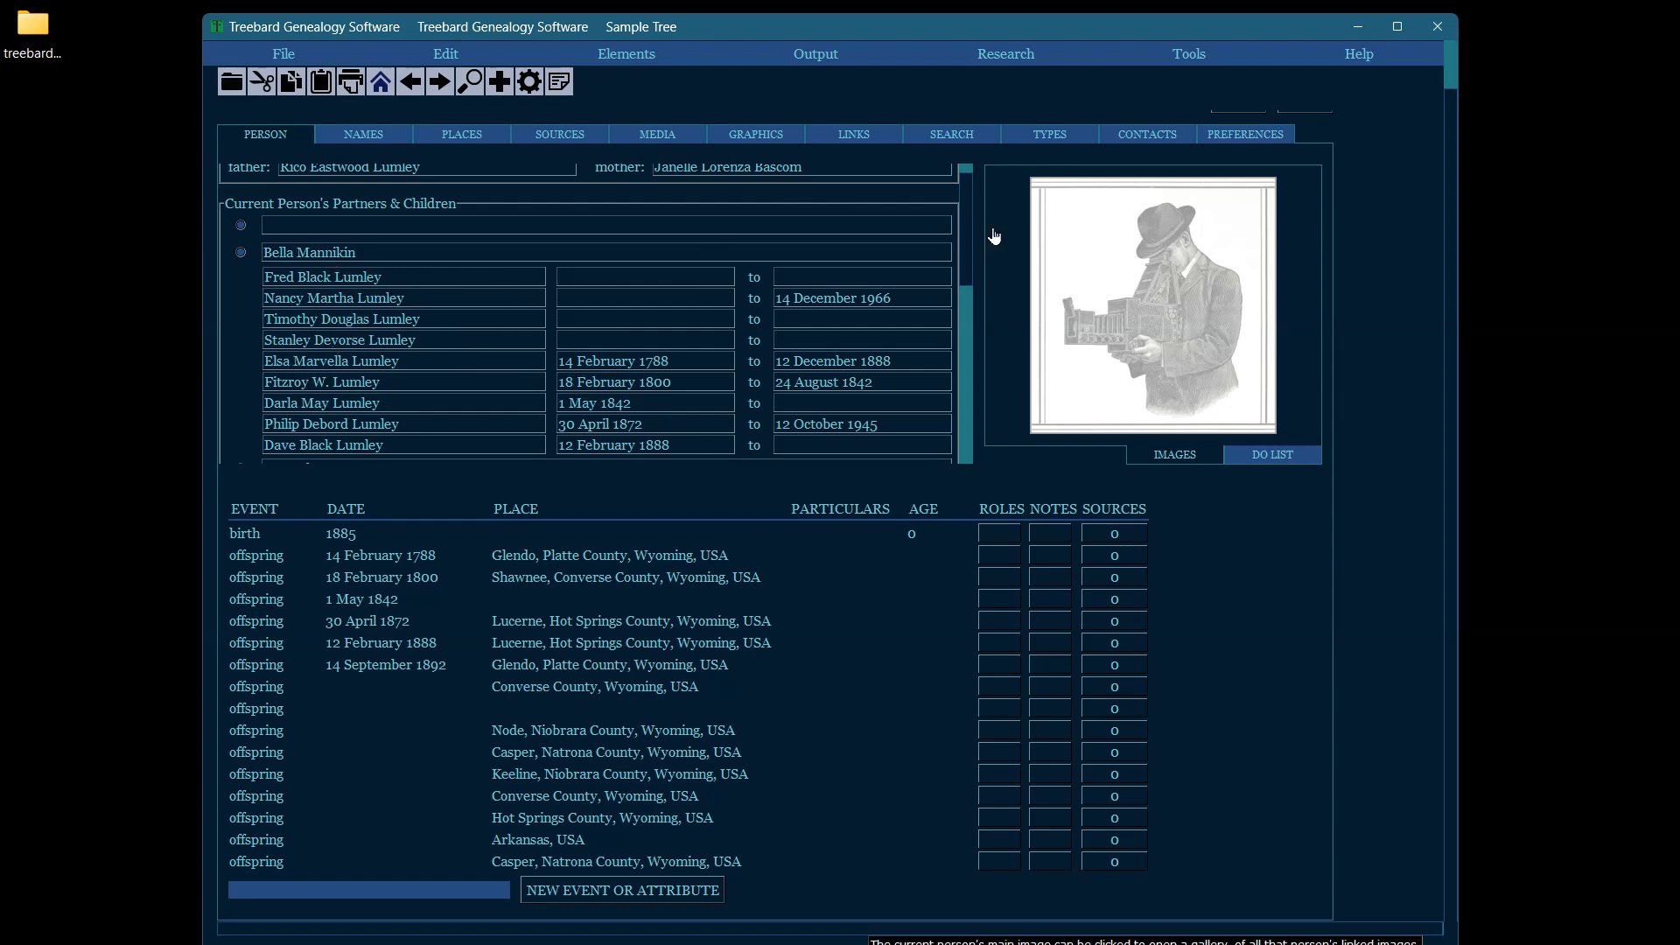
pyautogui.scroll(1, 967, 221)
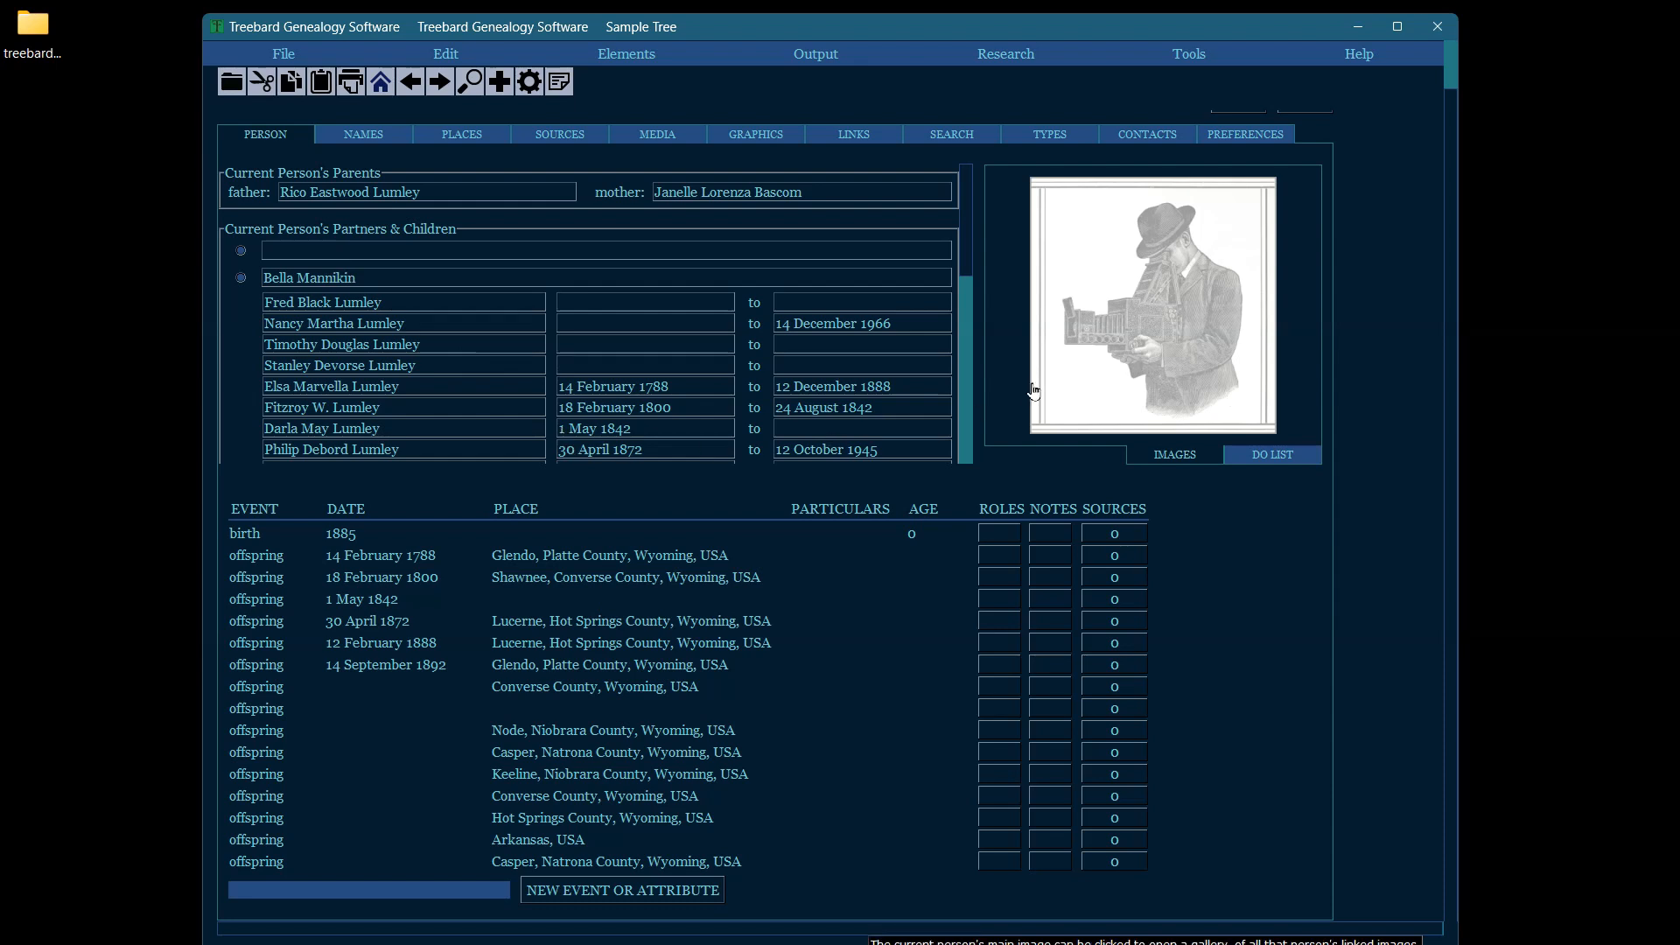
pyautogui.click(969, 238)
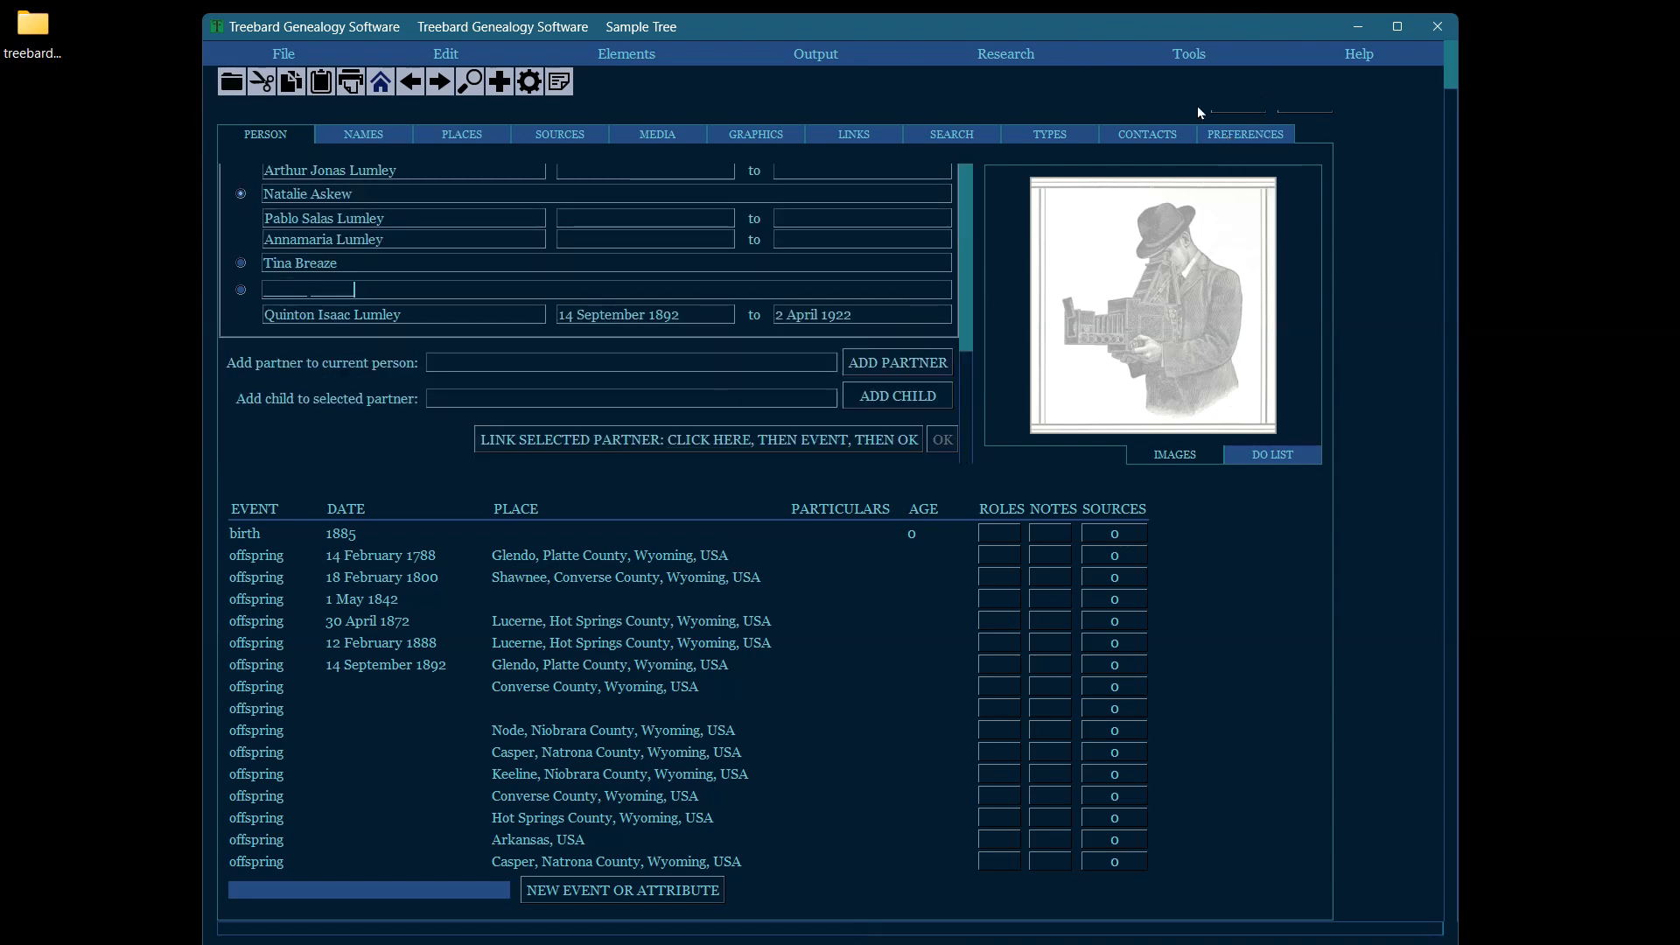
# Generate a random person with birth year 1856 in the Person Maker and copy the name without its first given name.
pyautogui.click(1188, 50)
pyautogui.click(1163, 81)
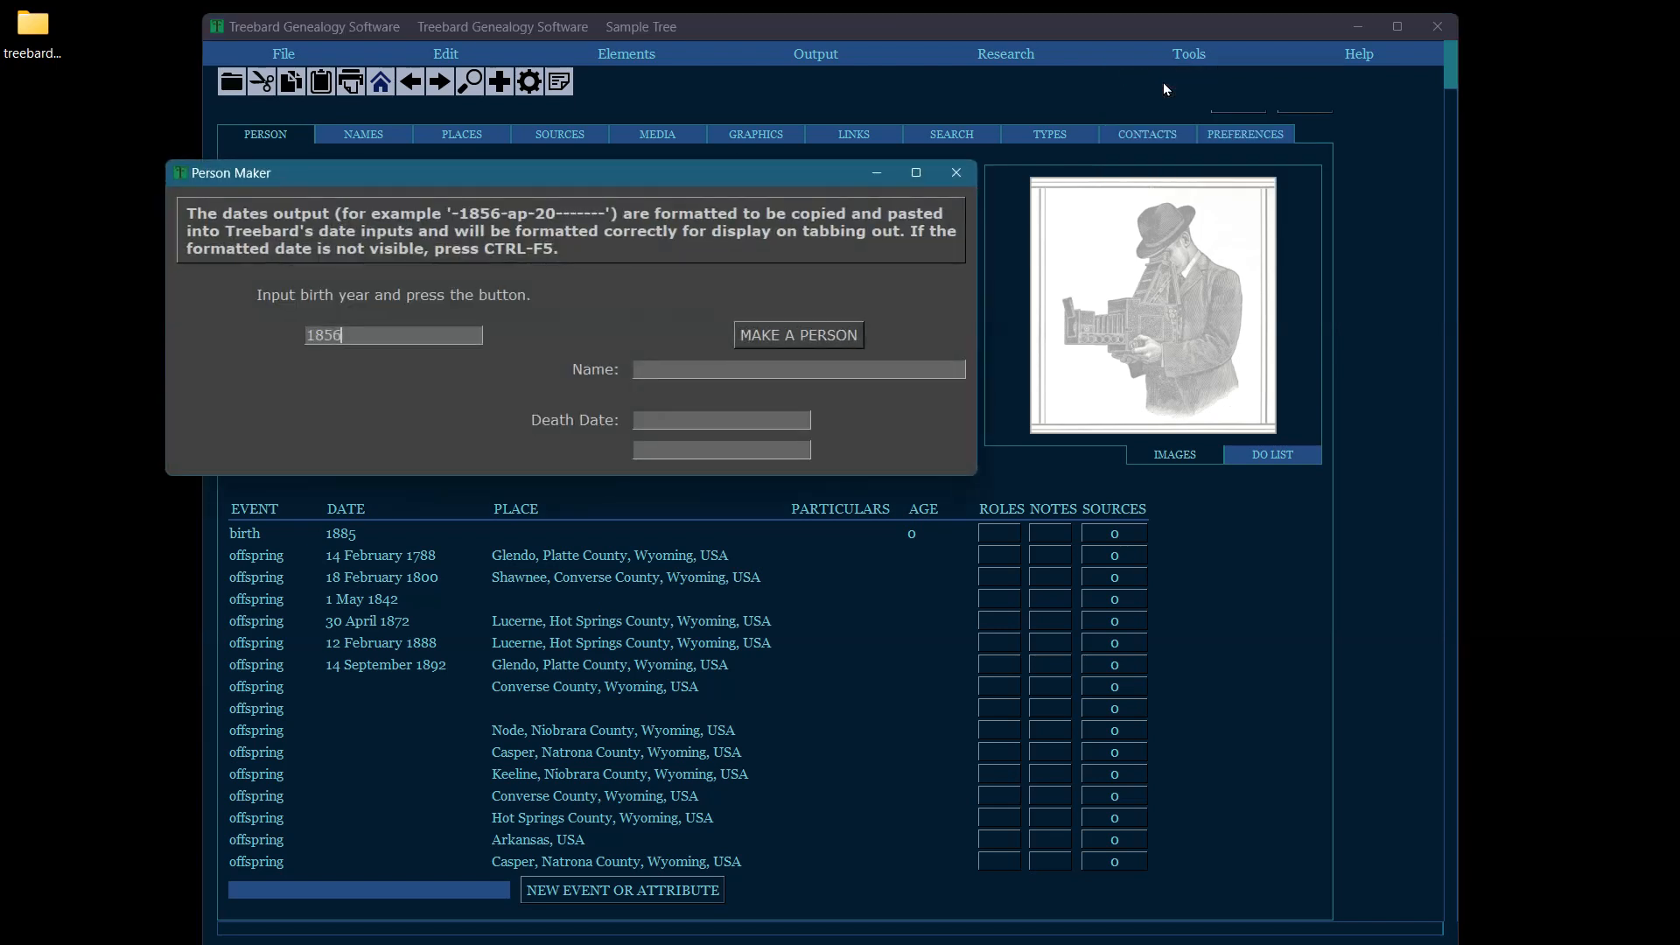
pyautogui.moveTo(350, 339); pyautogui.dragTo(288, 343)
pyautogui.click(767, 335)
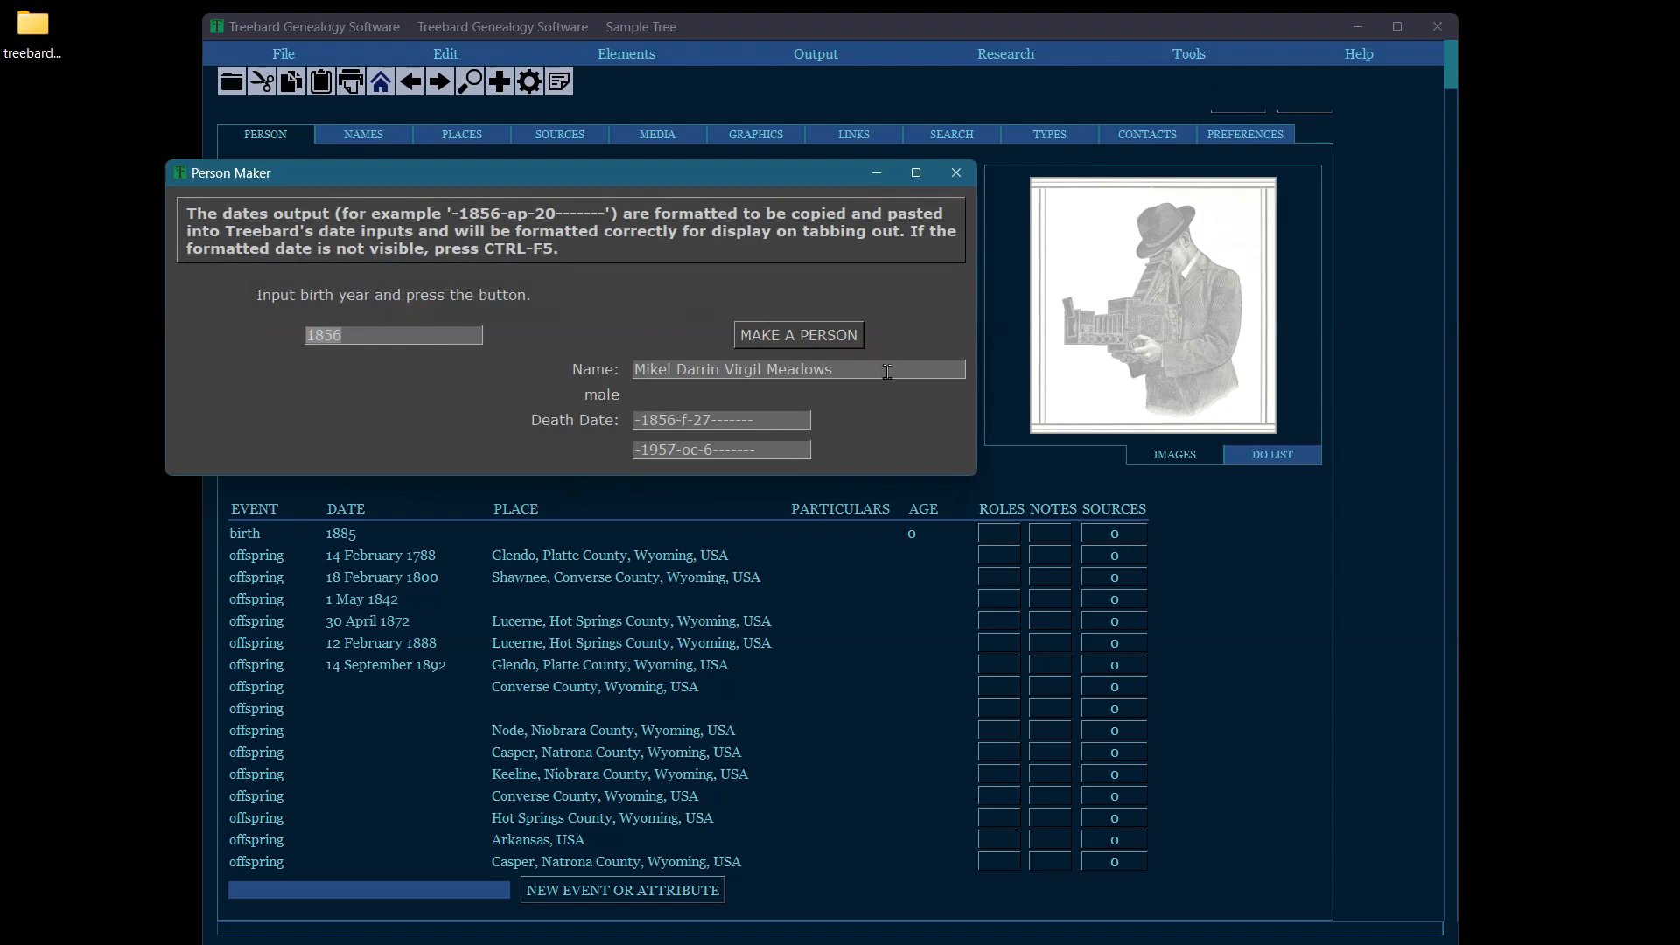
pyautogui.moveTo(679, 372); pyautogui.dragTo(857, 385)
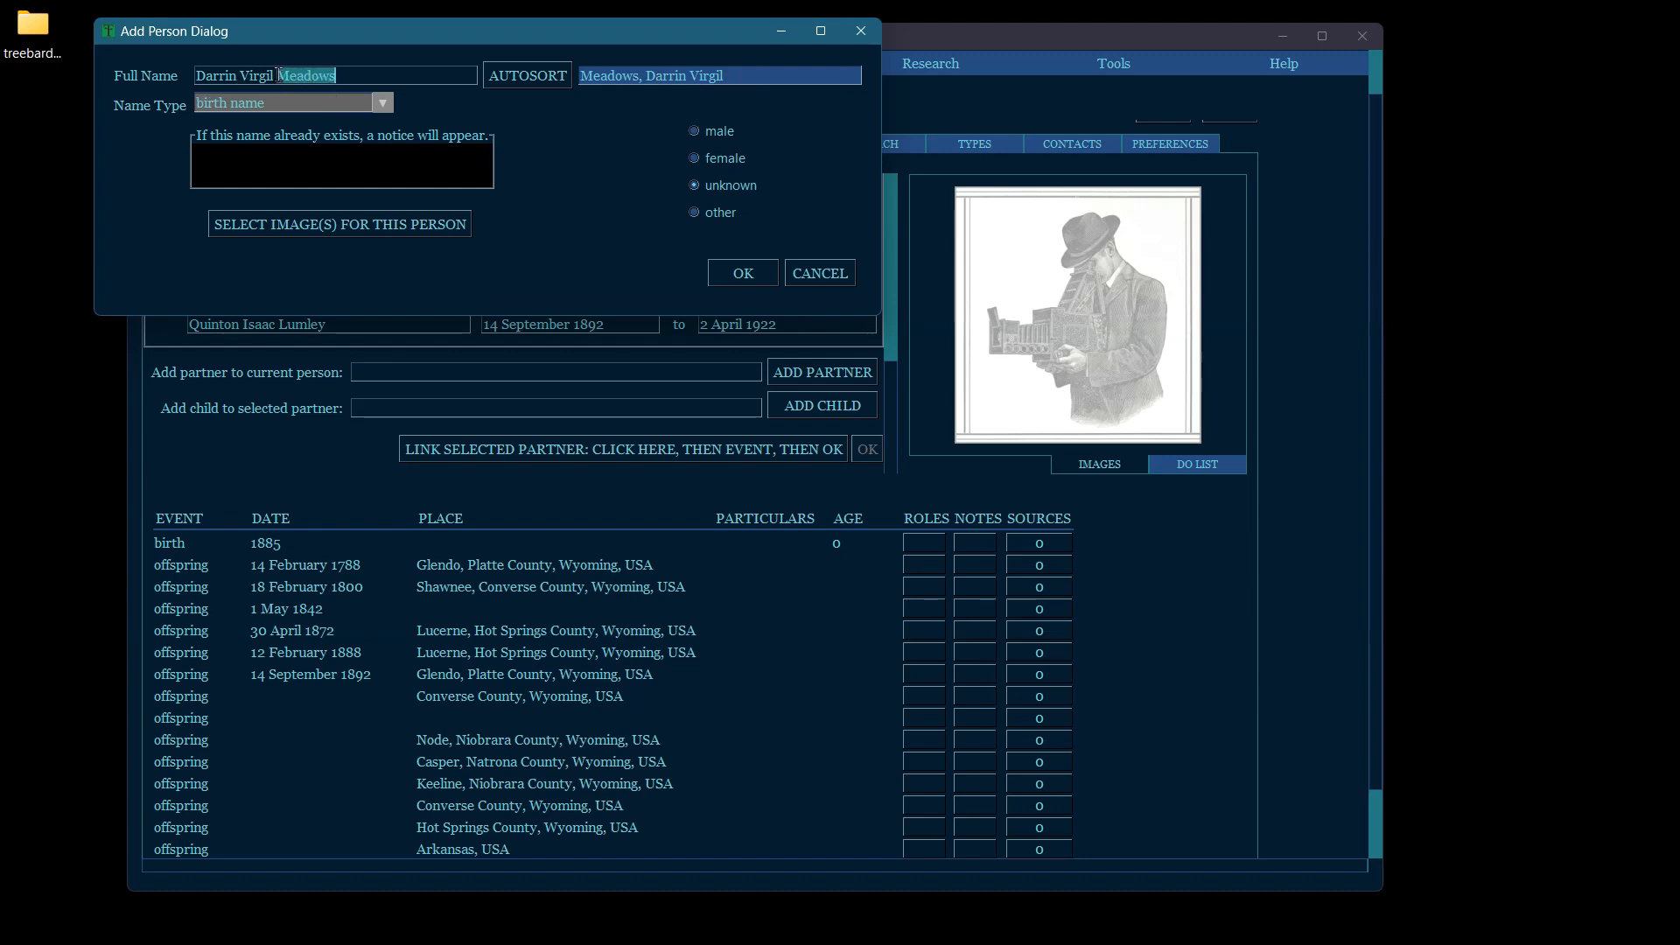
# Replace the new person's surname with a two-part surname prefixed by "van" and autosort the name.
pyautogui.click(349, 47)
pyautogui.press('Delete')
pyautogui.press('Delete')
pyautogui.press('Delete')
pyautogui.press('Delete')
pyautogui.press('Delete')
pyautogui.press('Delete')
pyautogui.press('Delete')
pyautogui.write('van Dyke')
pyautogui.click(514, 77)
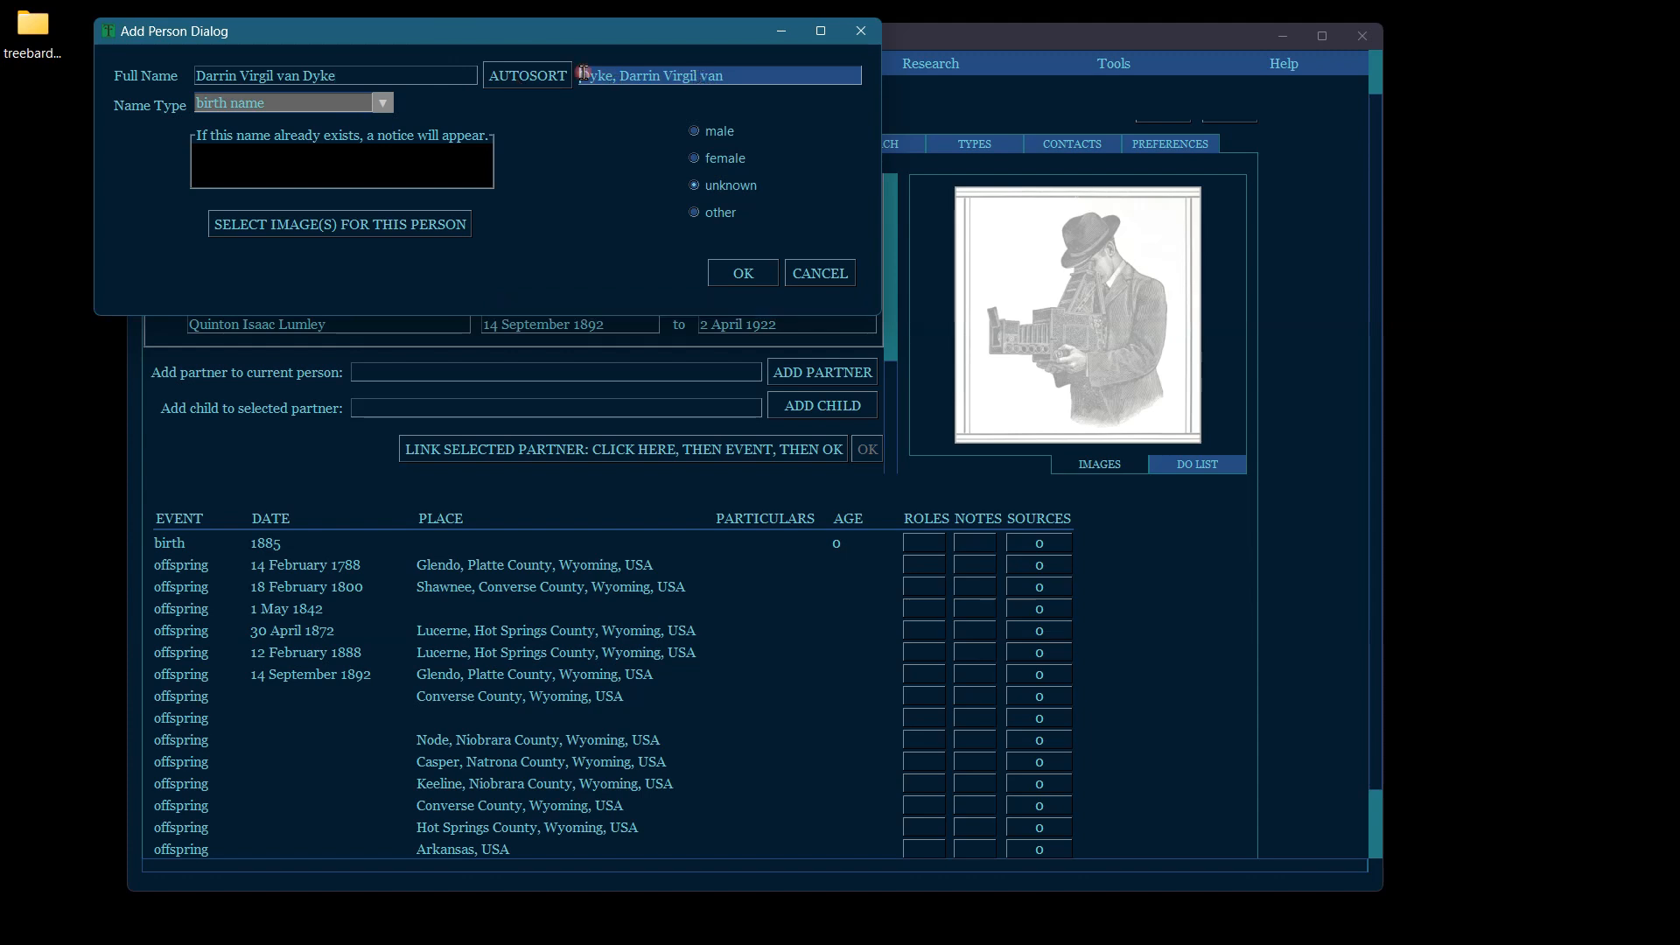
# Correct the sorted name so that the "van" prefix precedes the surname instead of following the given names.
pyautogui.write('van')
pyautogui.click(522, 77)
pyautogui.write('van')
pyautogui.press('End')
pyautogui.press('BackSpace')
pyautogui.press('BackSpace')
pyautogui.press('BackSpace')
pyautogui.press('BackSpace')
# Set the new person's name type to call name.
pyautogui.click(383, 103)
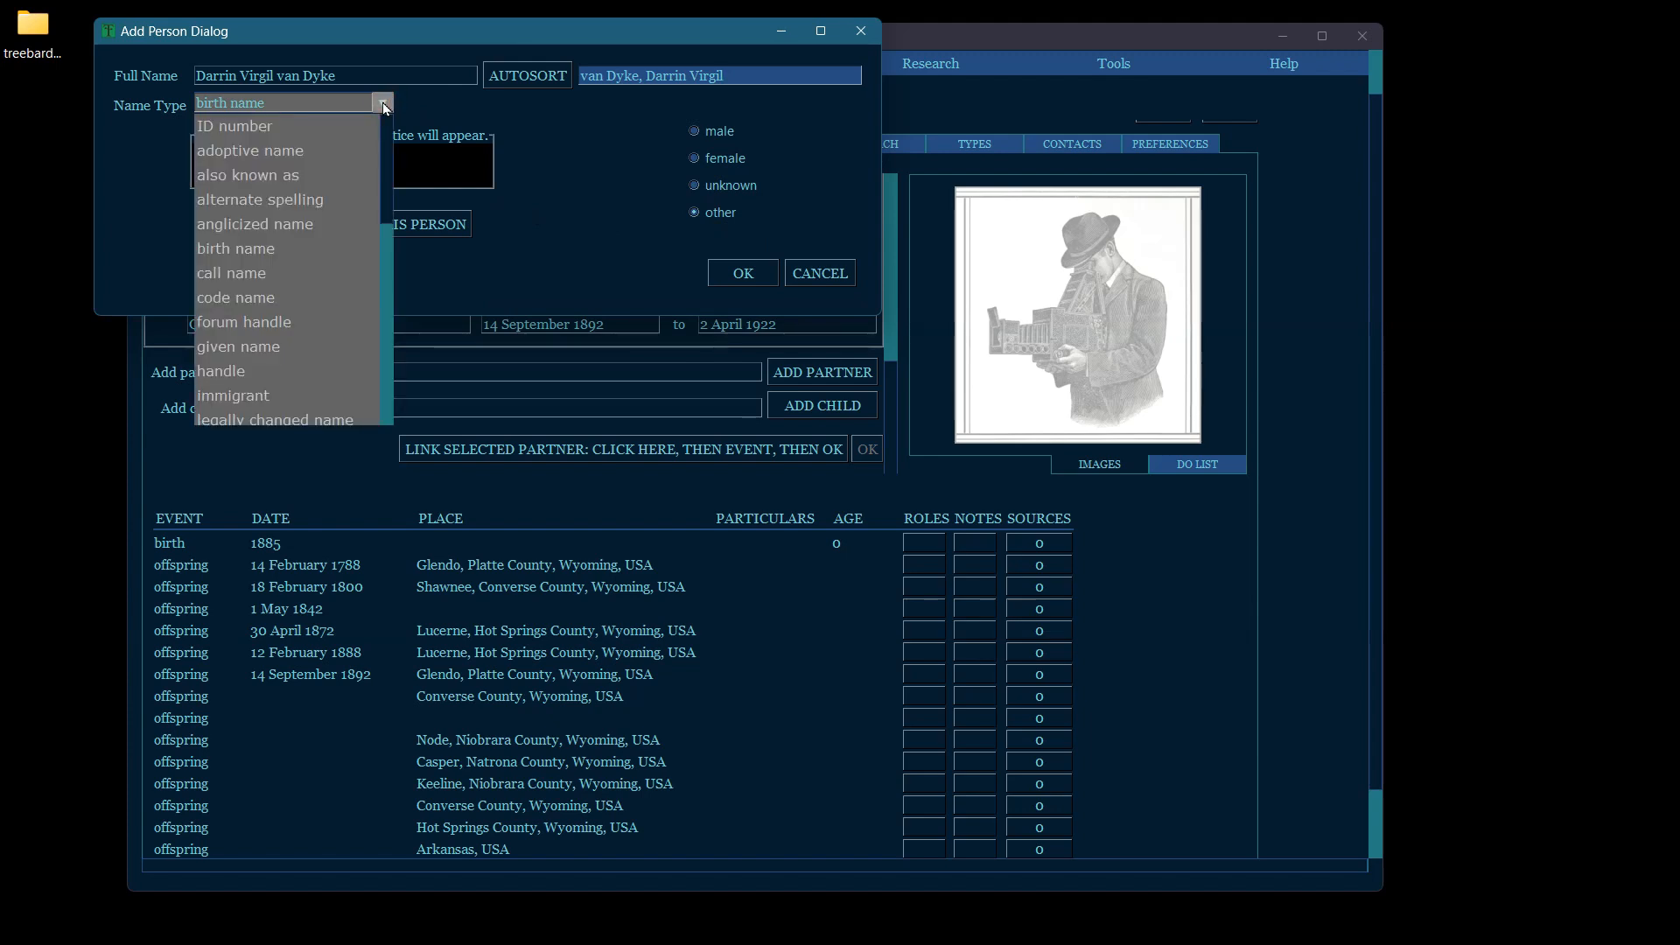
pyautogui.moveTo(389, 133)
pyautogui.mouseDown()
pyautogui.moveTo(383, 346)
pyautogui.moveTo(378, 123)
pyautogui.mouseUp()
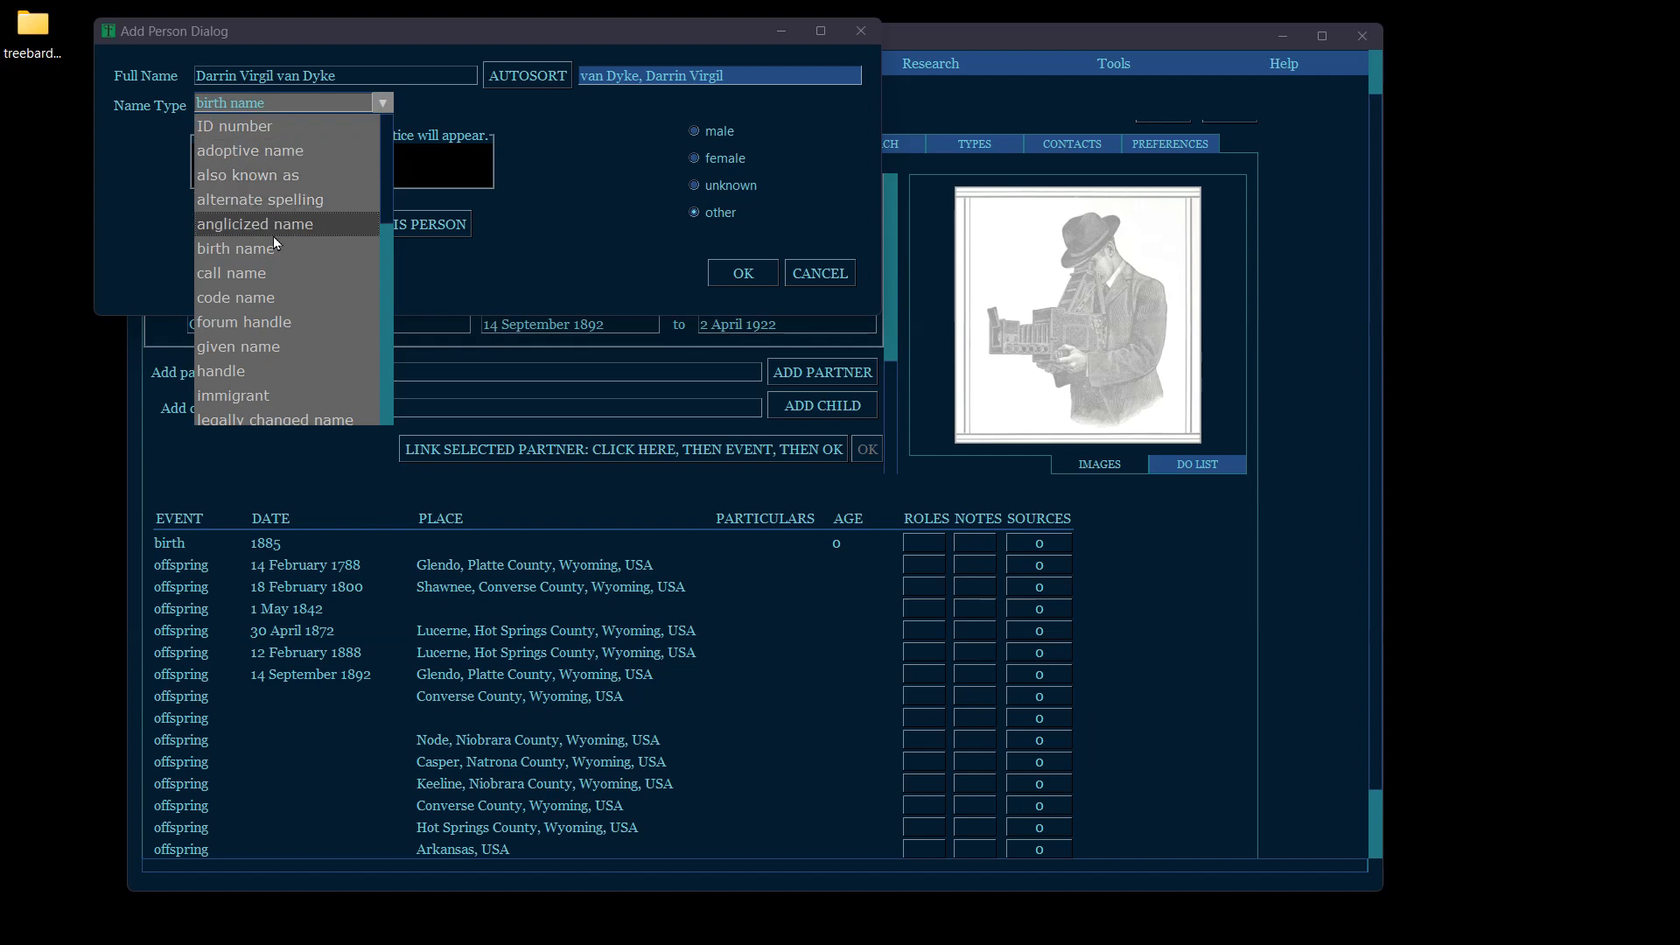
pyautogui.click(250, 252)
pyautogui.click(382, 104)
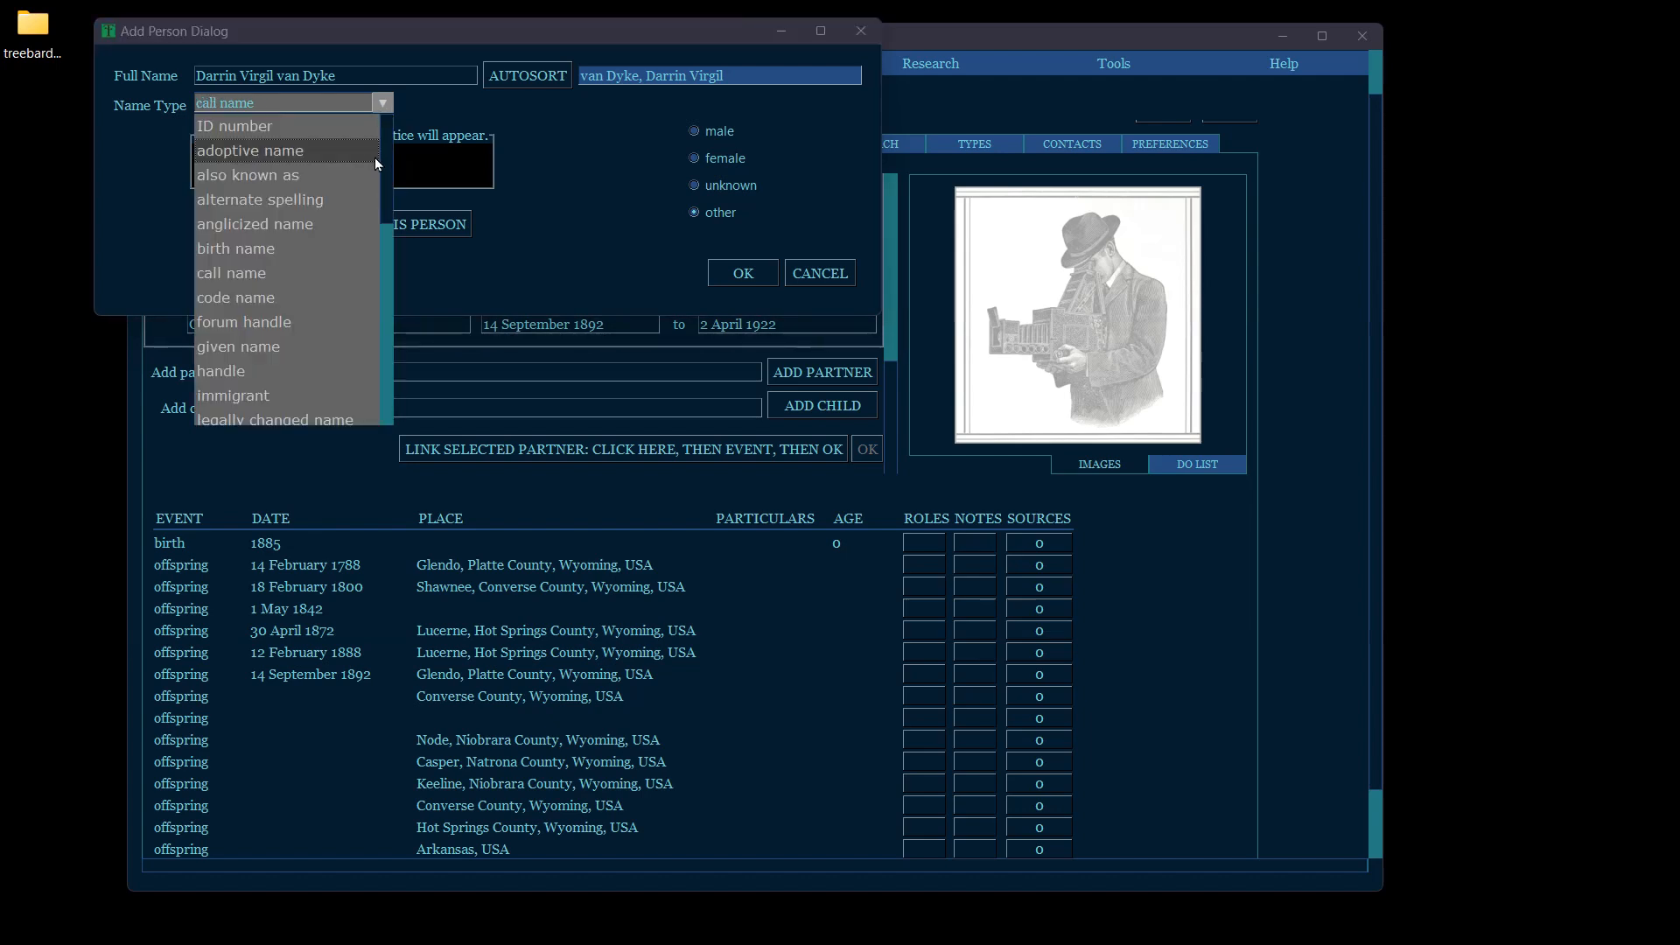
pyautogui.moveTo(385, 180); pyautogui.dragTo(309, 135)
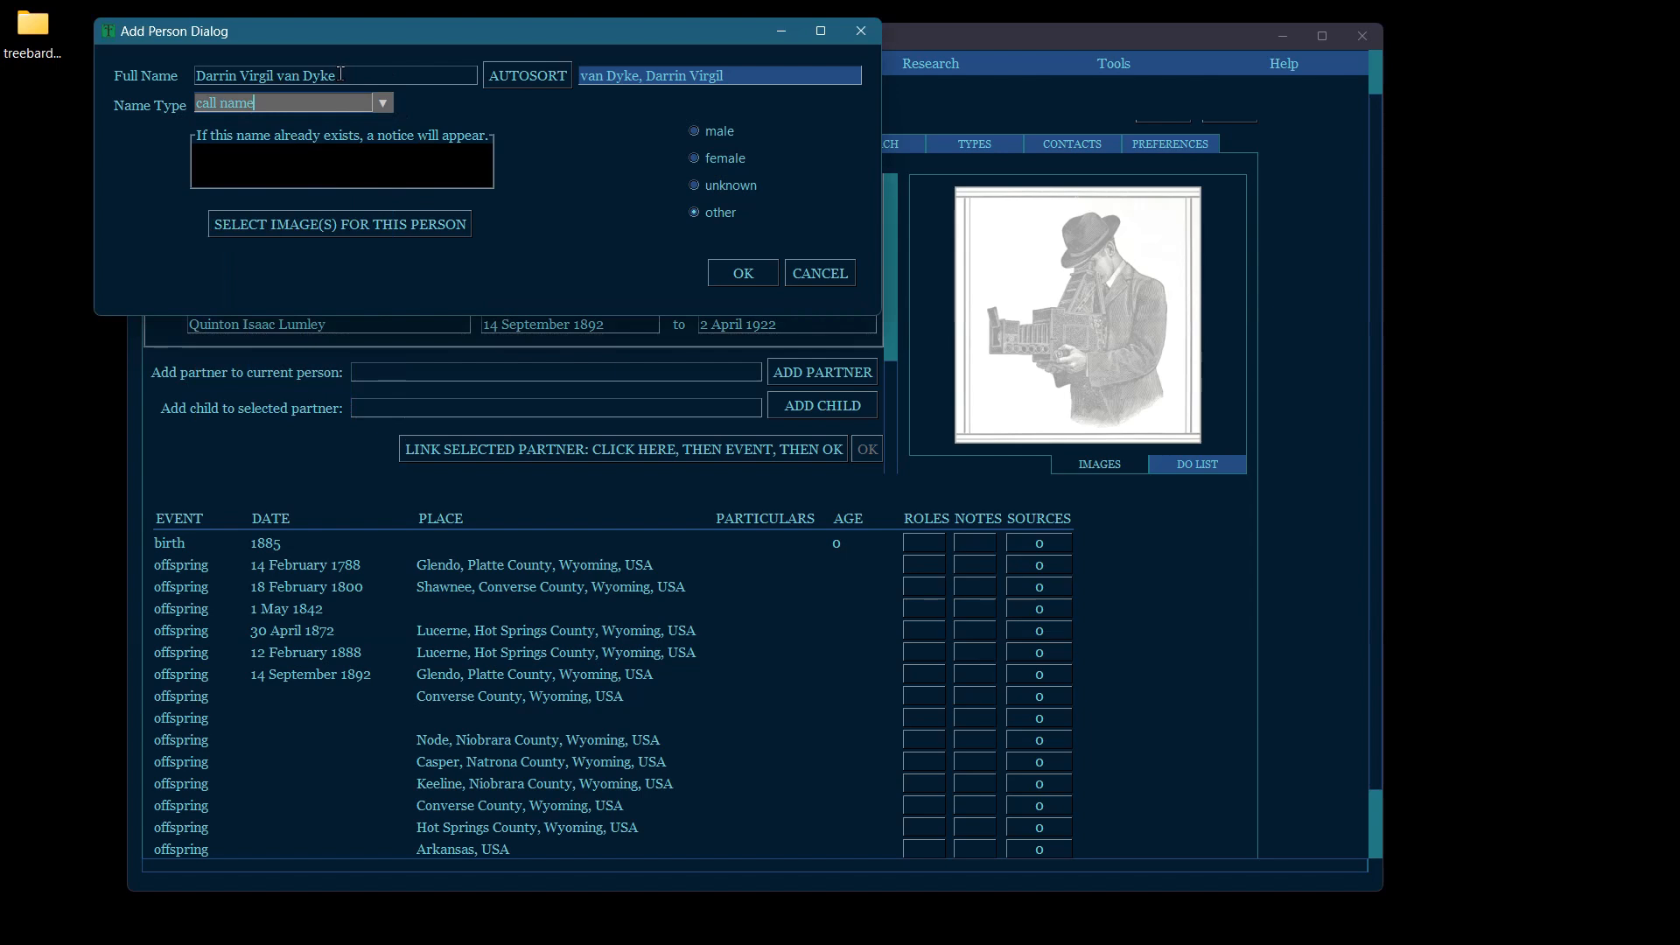
# Replace the new person's full name with that of a person already in the tree to check for the duplicate-name notice.
pyautogui.moveTo(341, 73); pyautogui.dragTo(159, 75)
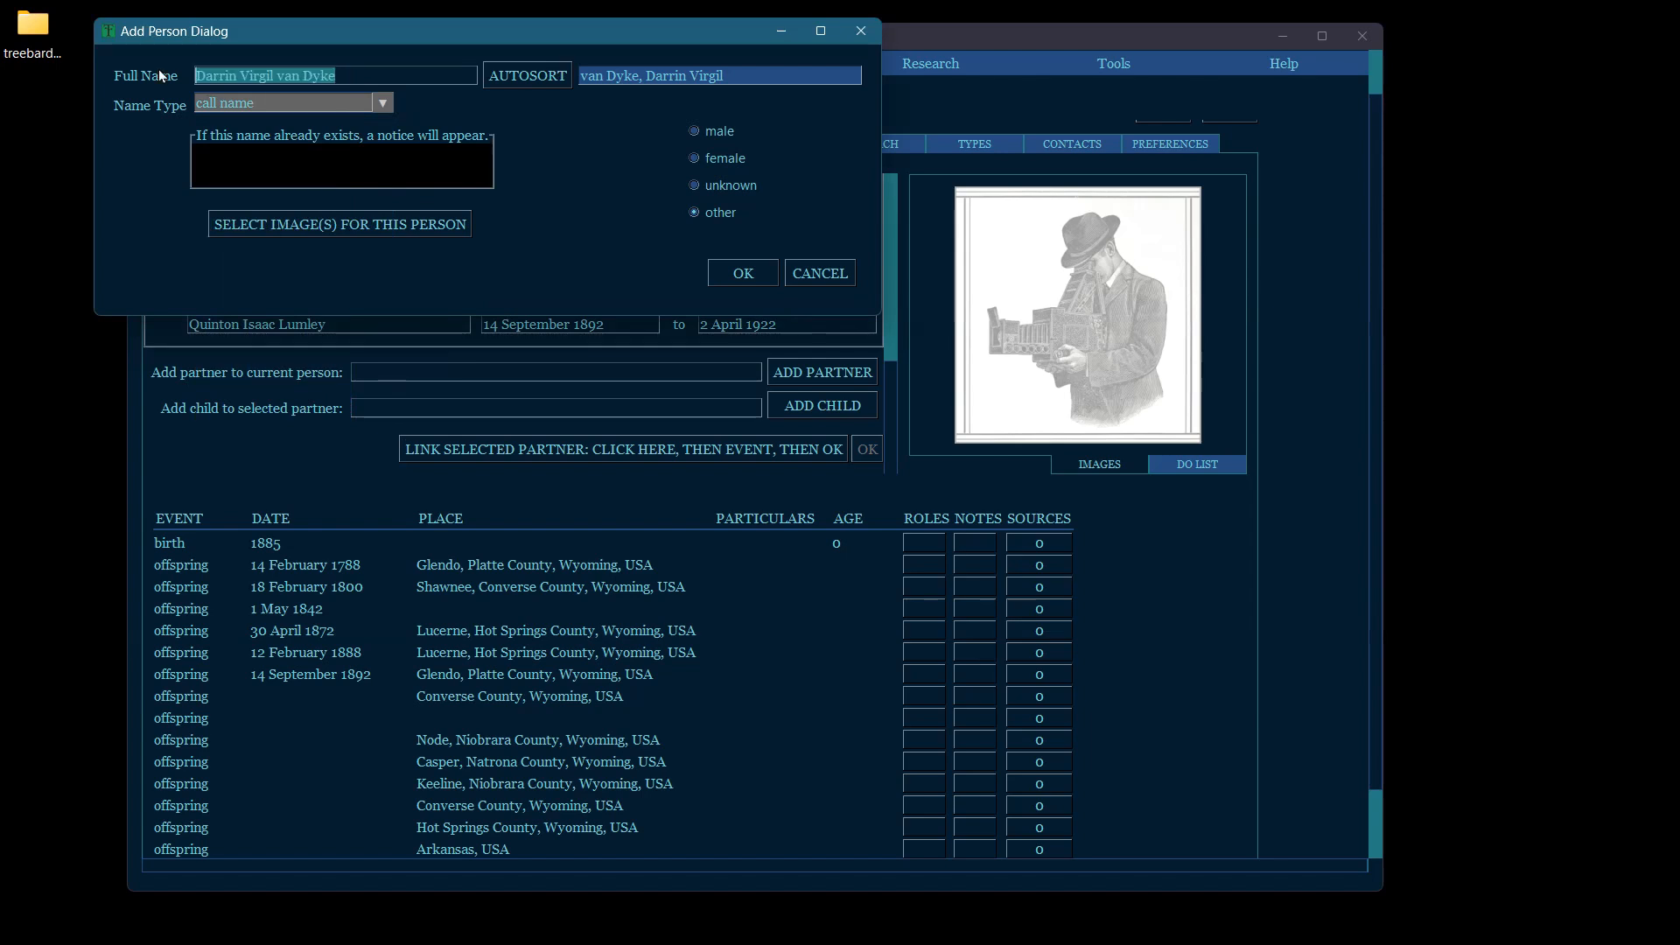
pyautogui.write('Jeremiah Laurence Grimaldo')
pyautogui.press('Tab')
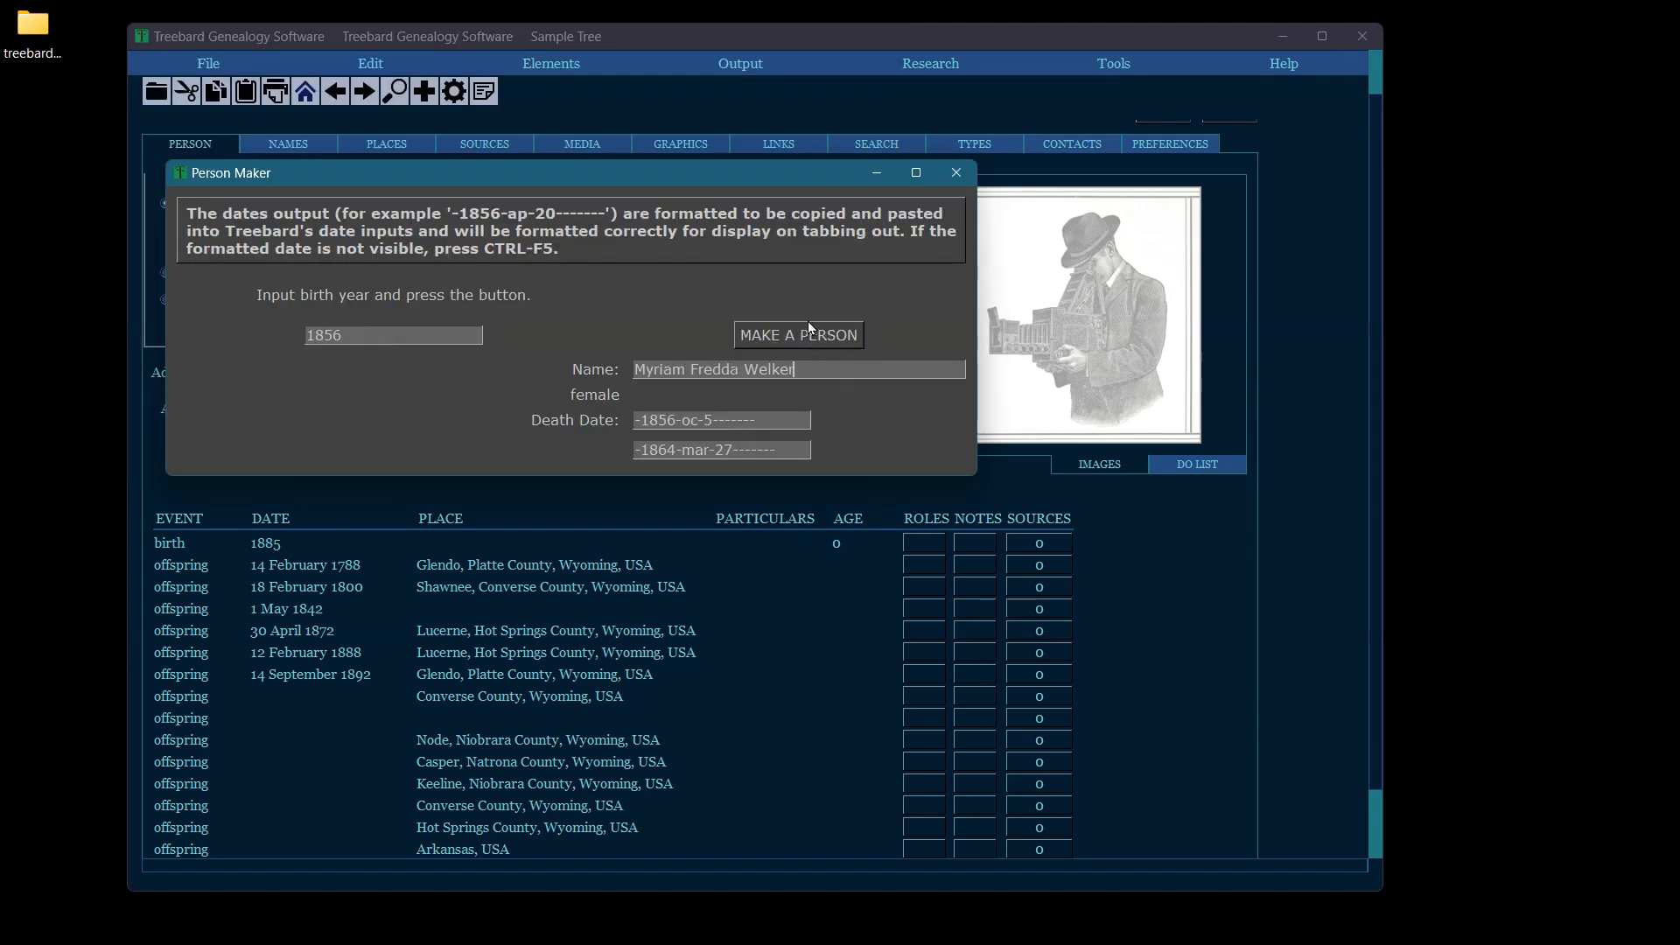
# Generate random people with birth year 1856 until a suitable male results, copy his full name and close the Person Maker.
pyautogui.click(807, 334)
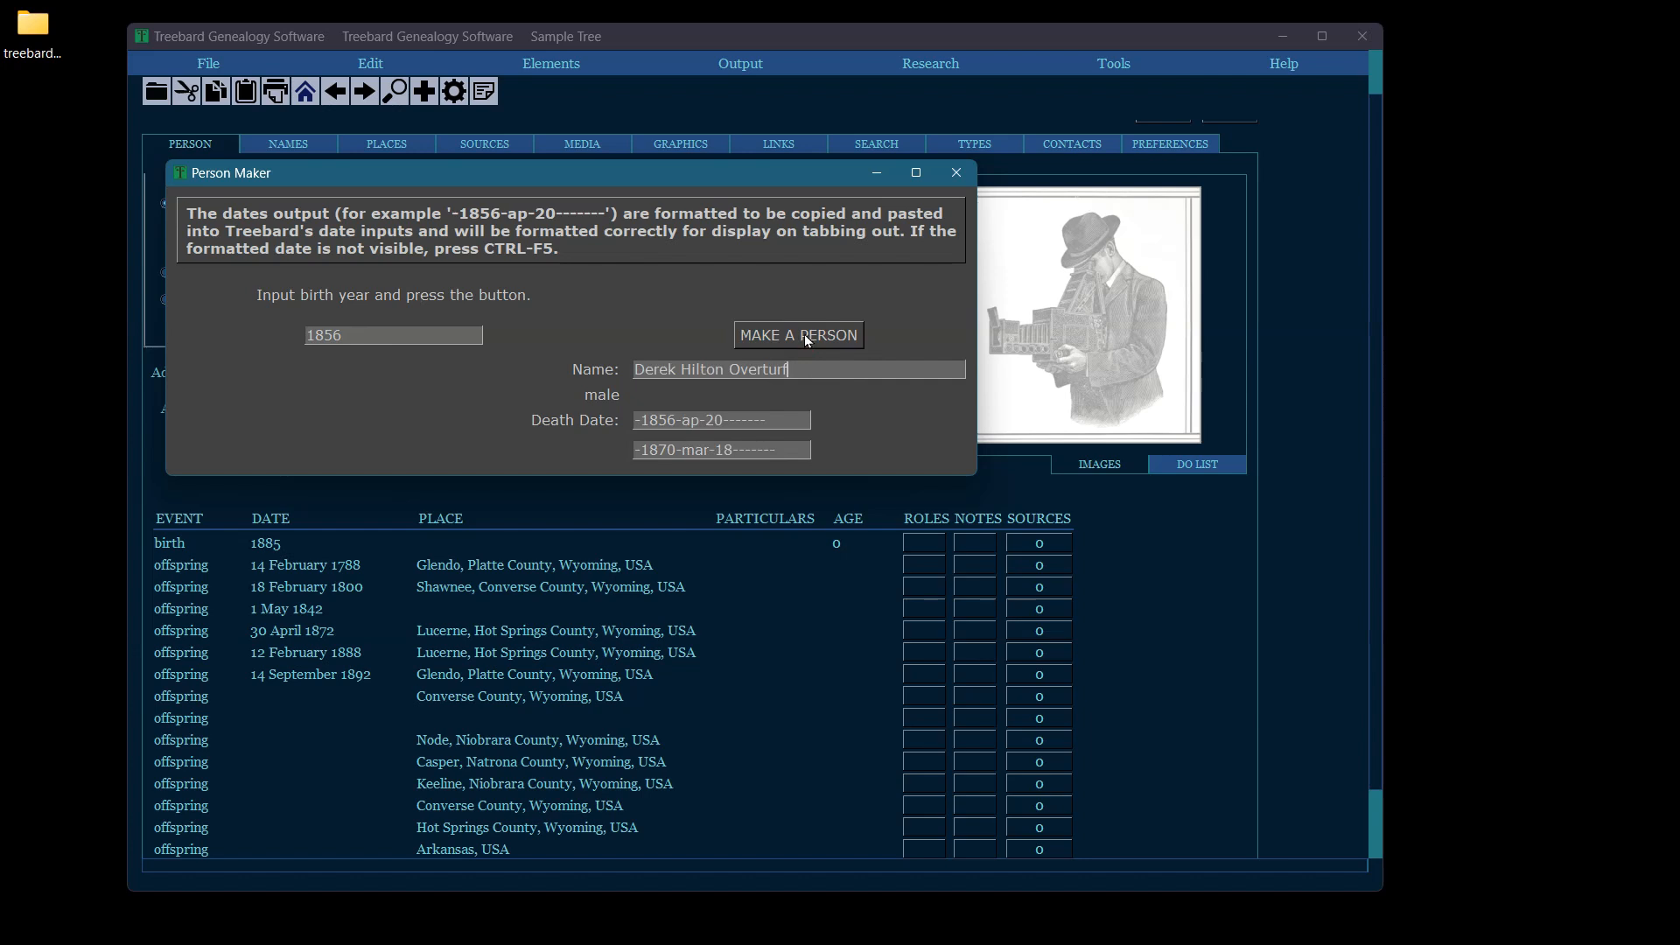
pyautogui.click(804, 334)
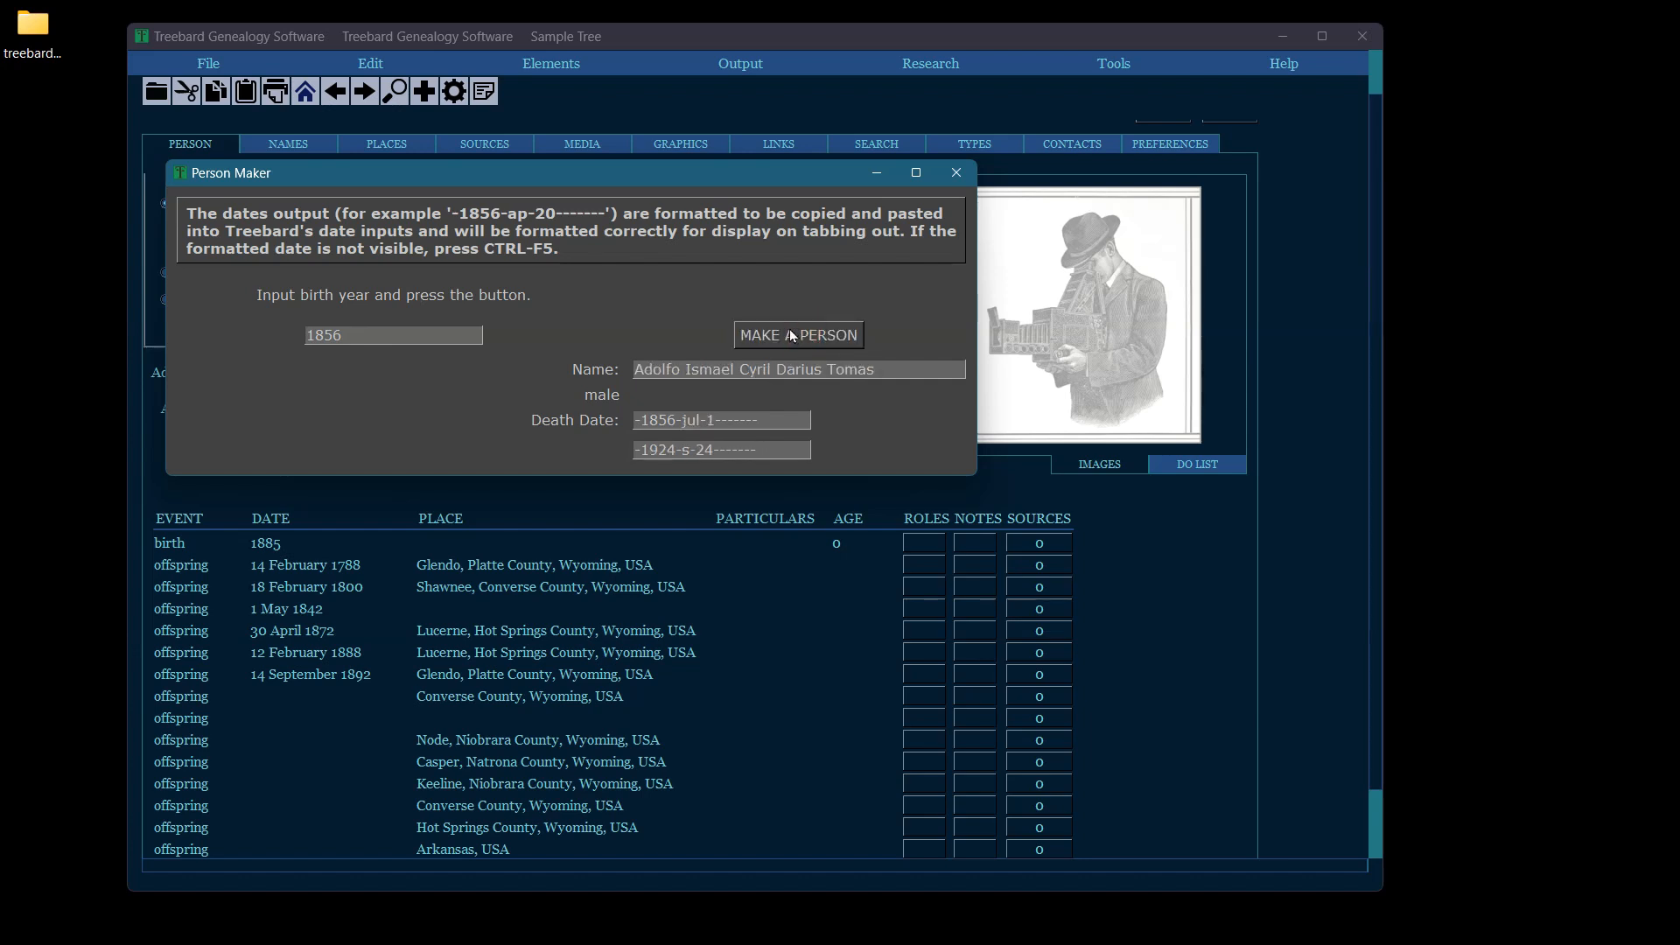
pyautogui.click(796, 333)
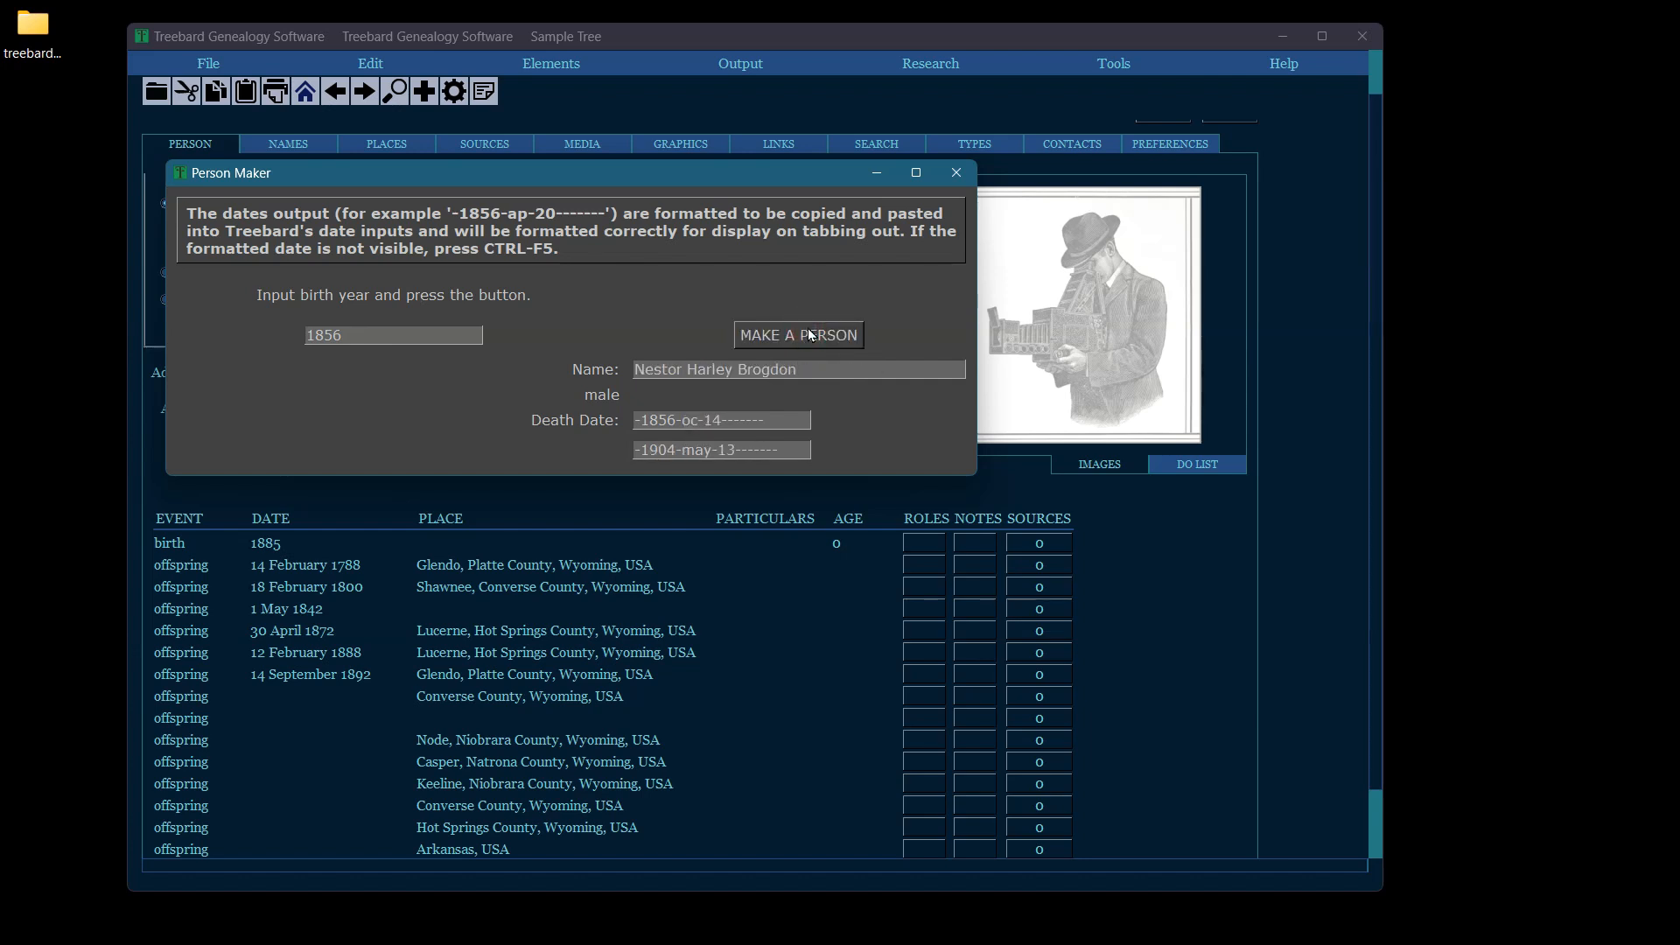
pyautogui.moveTo(799, 370); pyautogui.dragTo(485, 403)
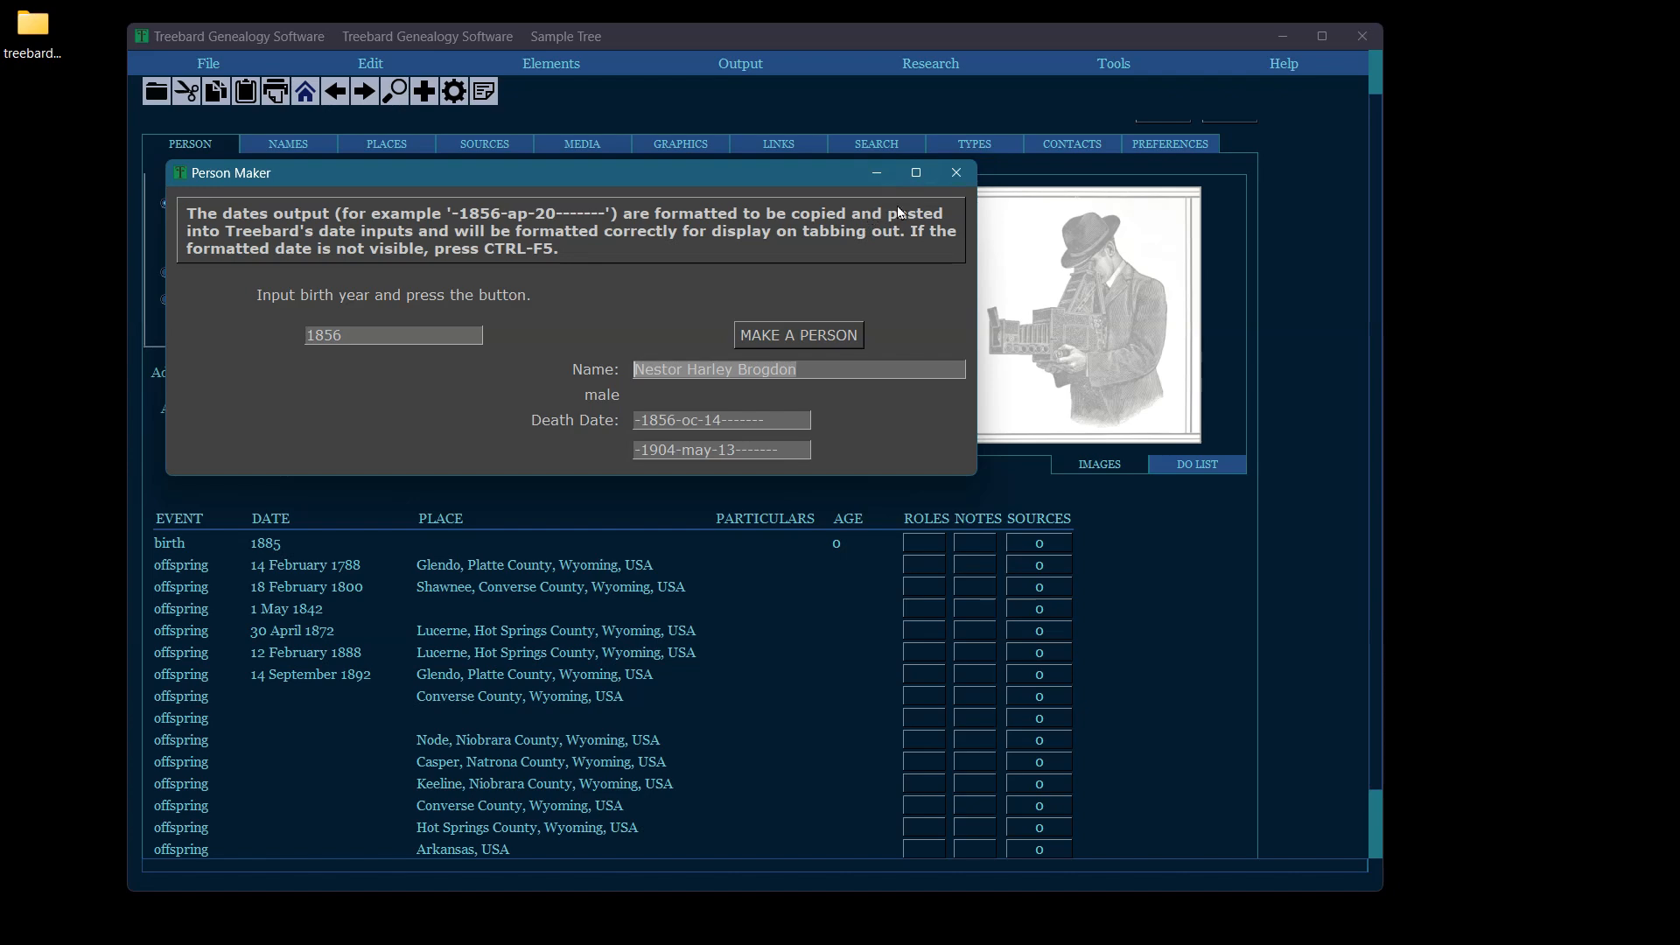
pyautogui.click(954, 174)
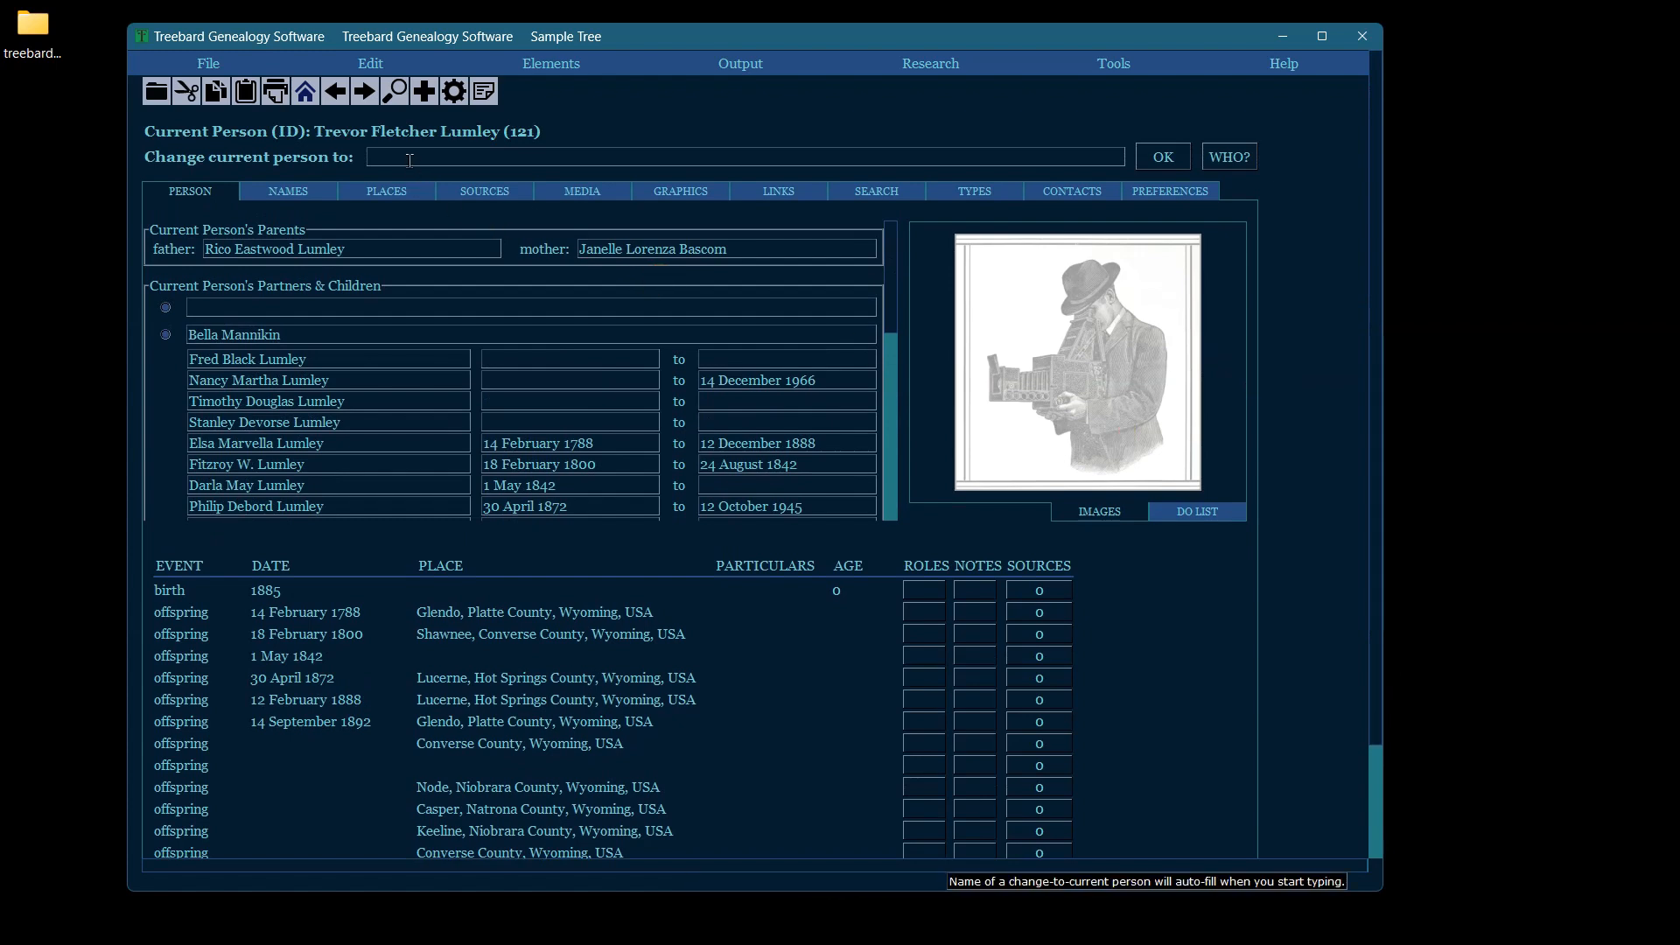
# Enter the copied full name as the new current person and open the form for adding that person.
pyautogui.click(391, 151)
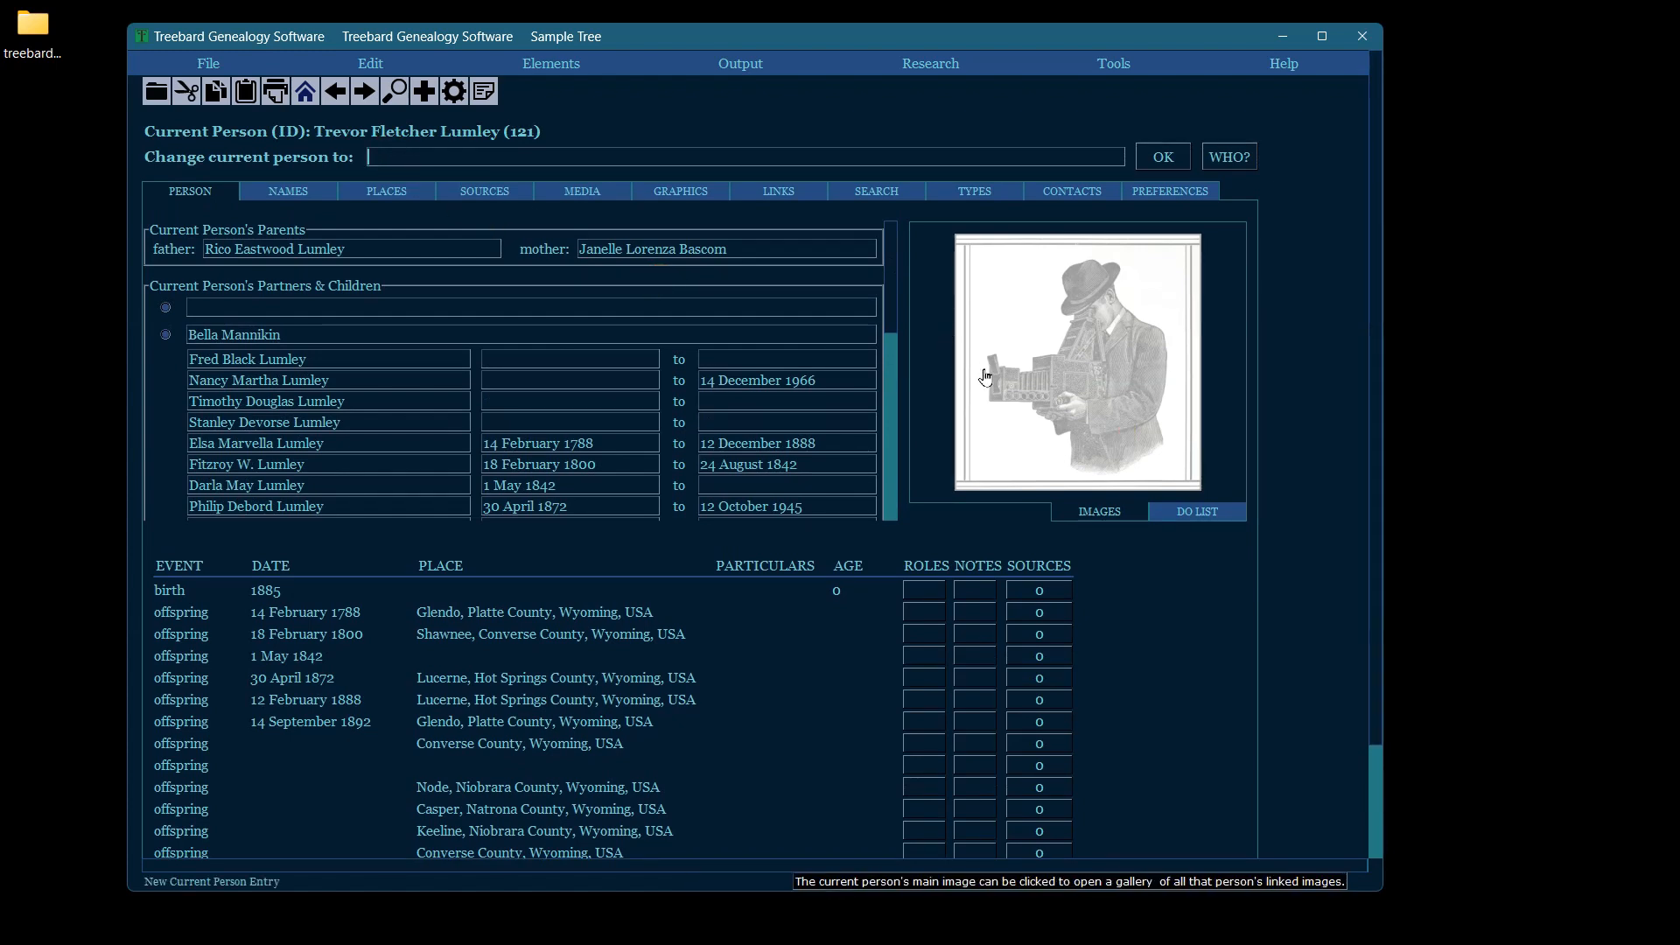
pyautogui.write('Nestor Harley Brogdon')
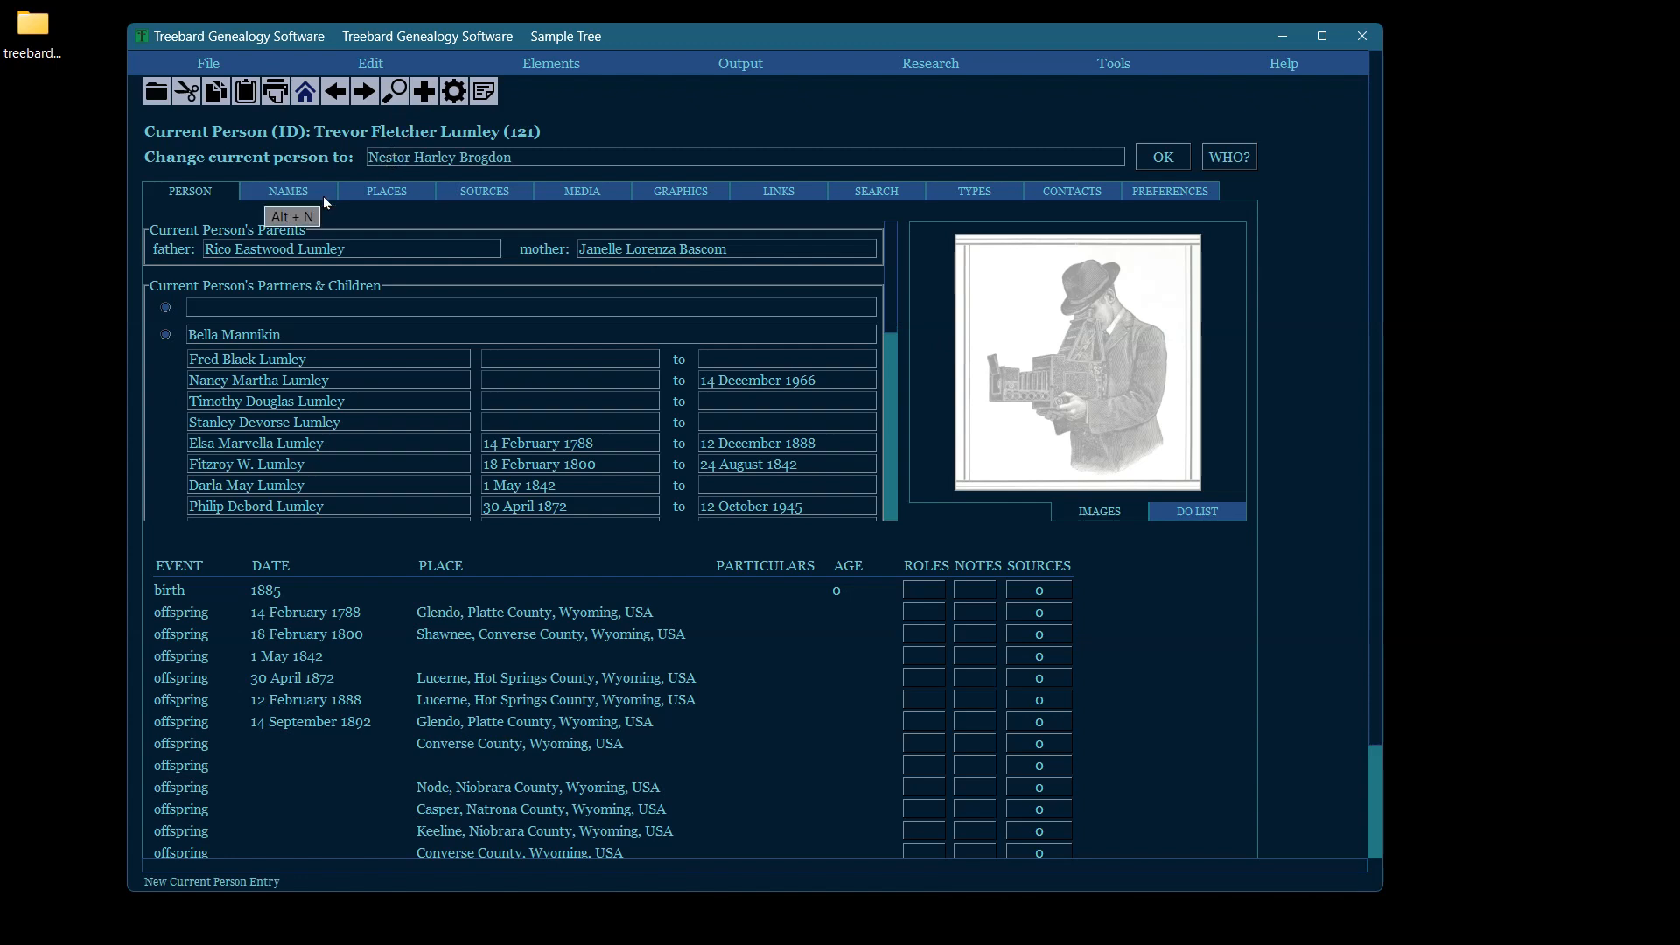
pyautogui.press('Tab')
pyautogui.press('space')
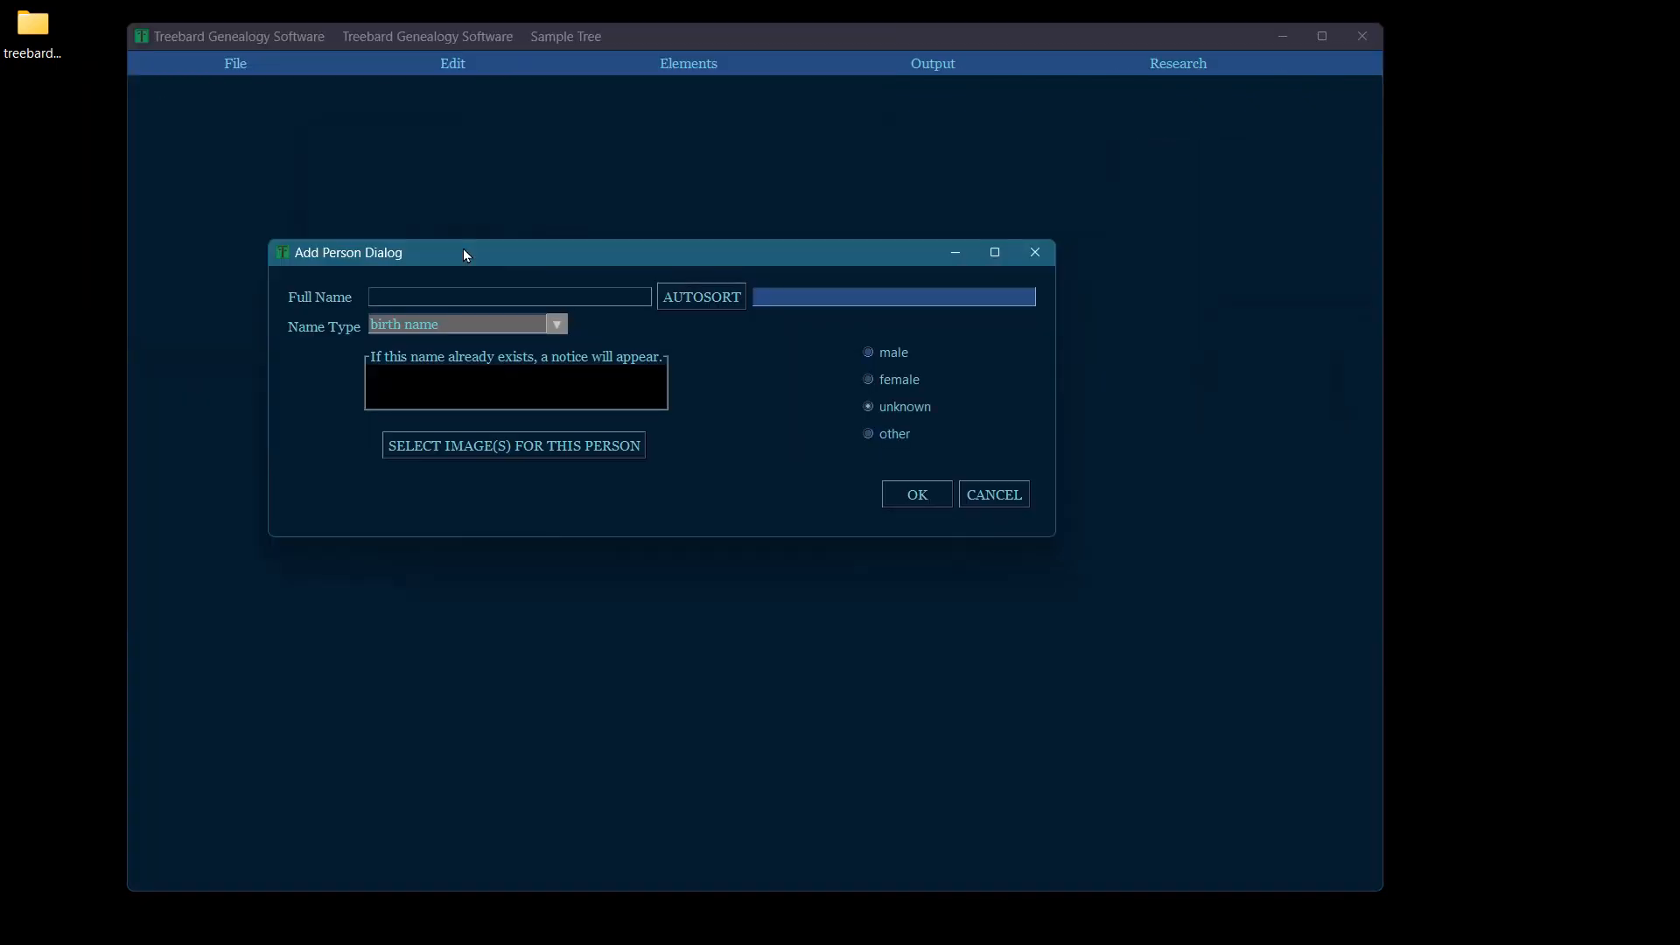
# Fill in the new person's full name, autosort it and set the gender to male.
pyautogui.write('Nestor Harley Brogdon')
pyautogui.press('Tab')
pyautogui.press('space')
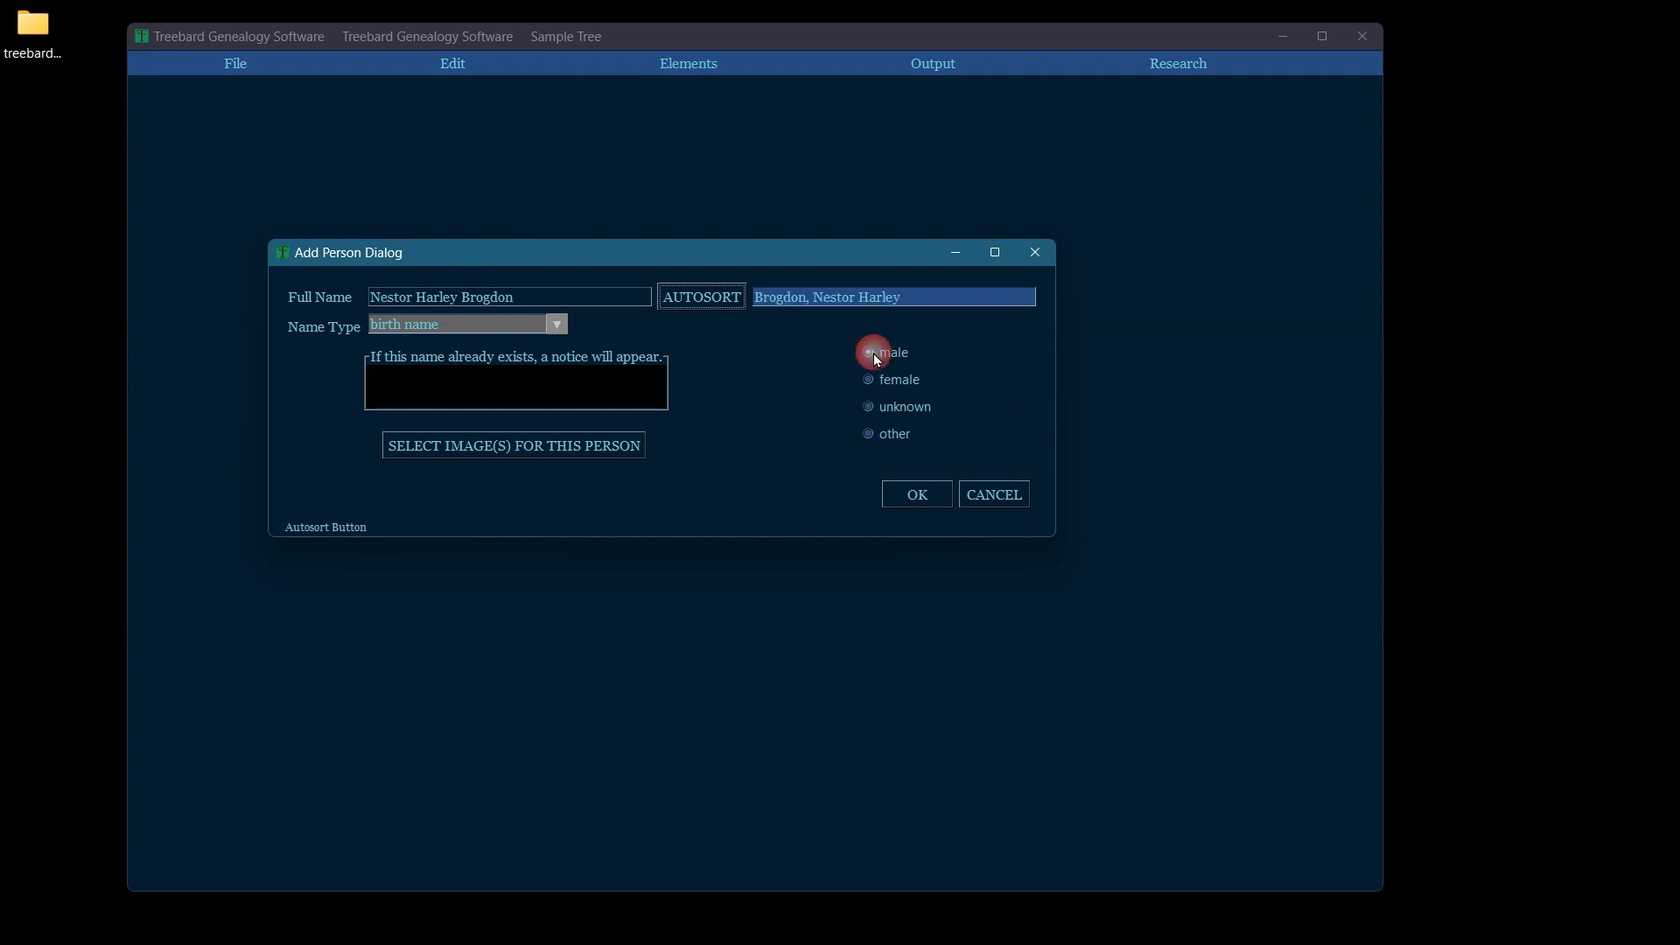
# Select man-sitting-on-handrails-3091193.jpg from D:/treebard_2024/graphics as the new person's image.
pyautogui.click(477, 450)
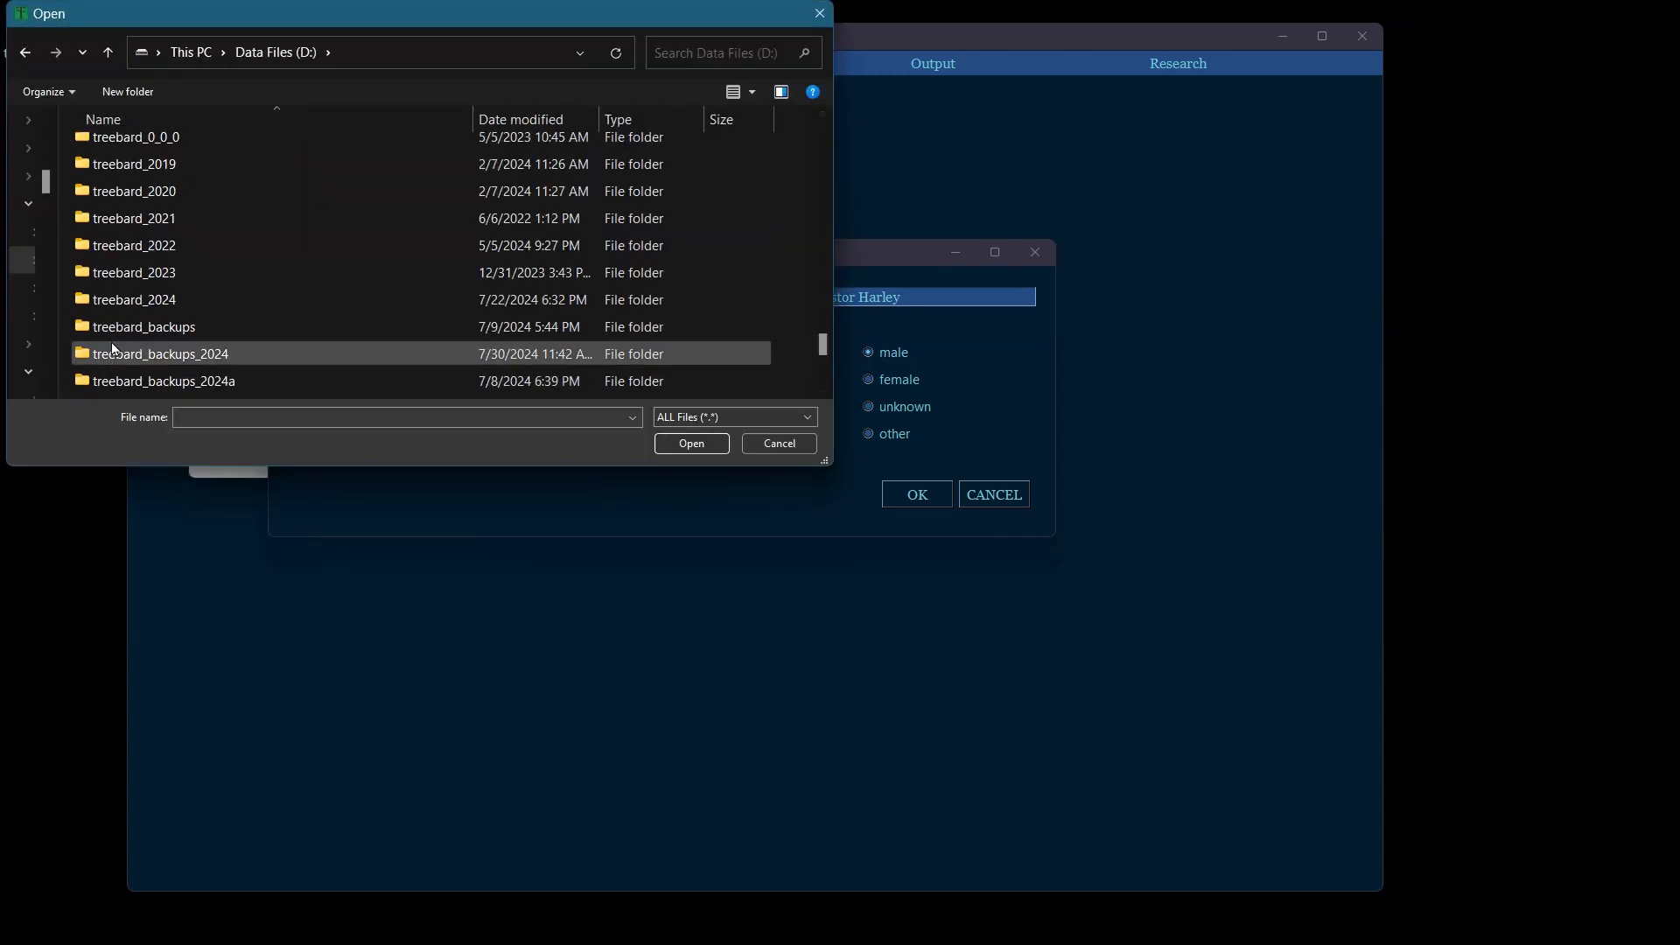
pyautogui.doubleClick(139, 300)
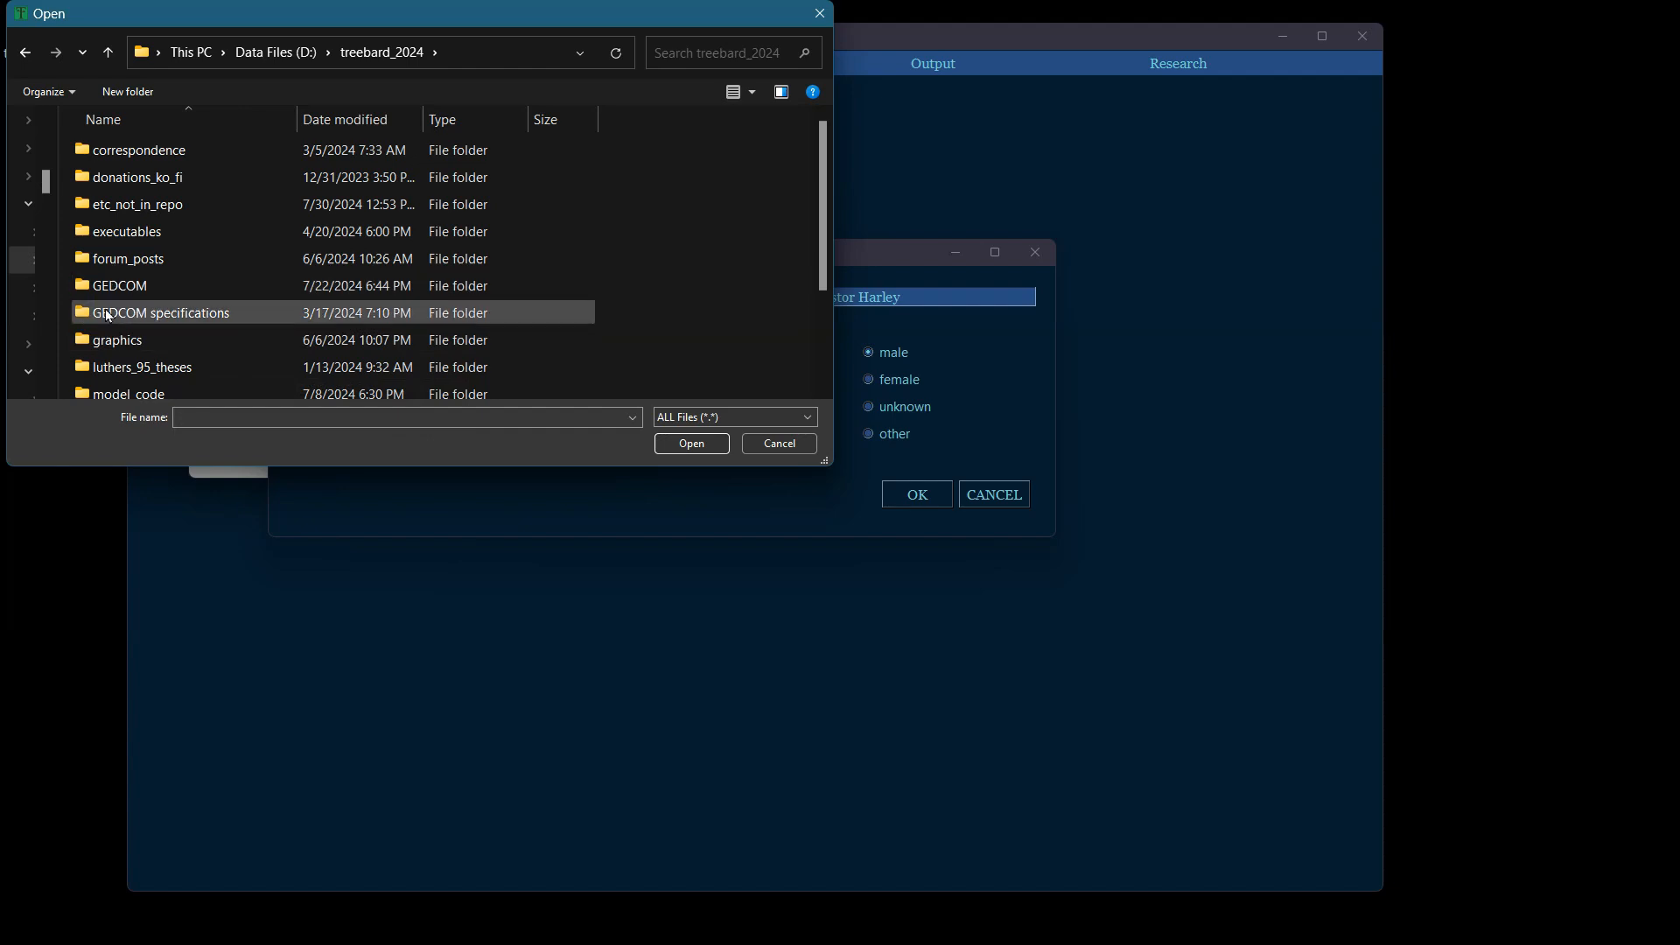
pyautogui.doubleClick(108, 339)
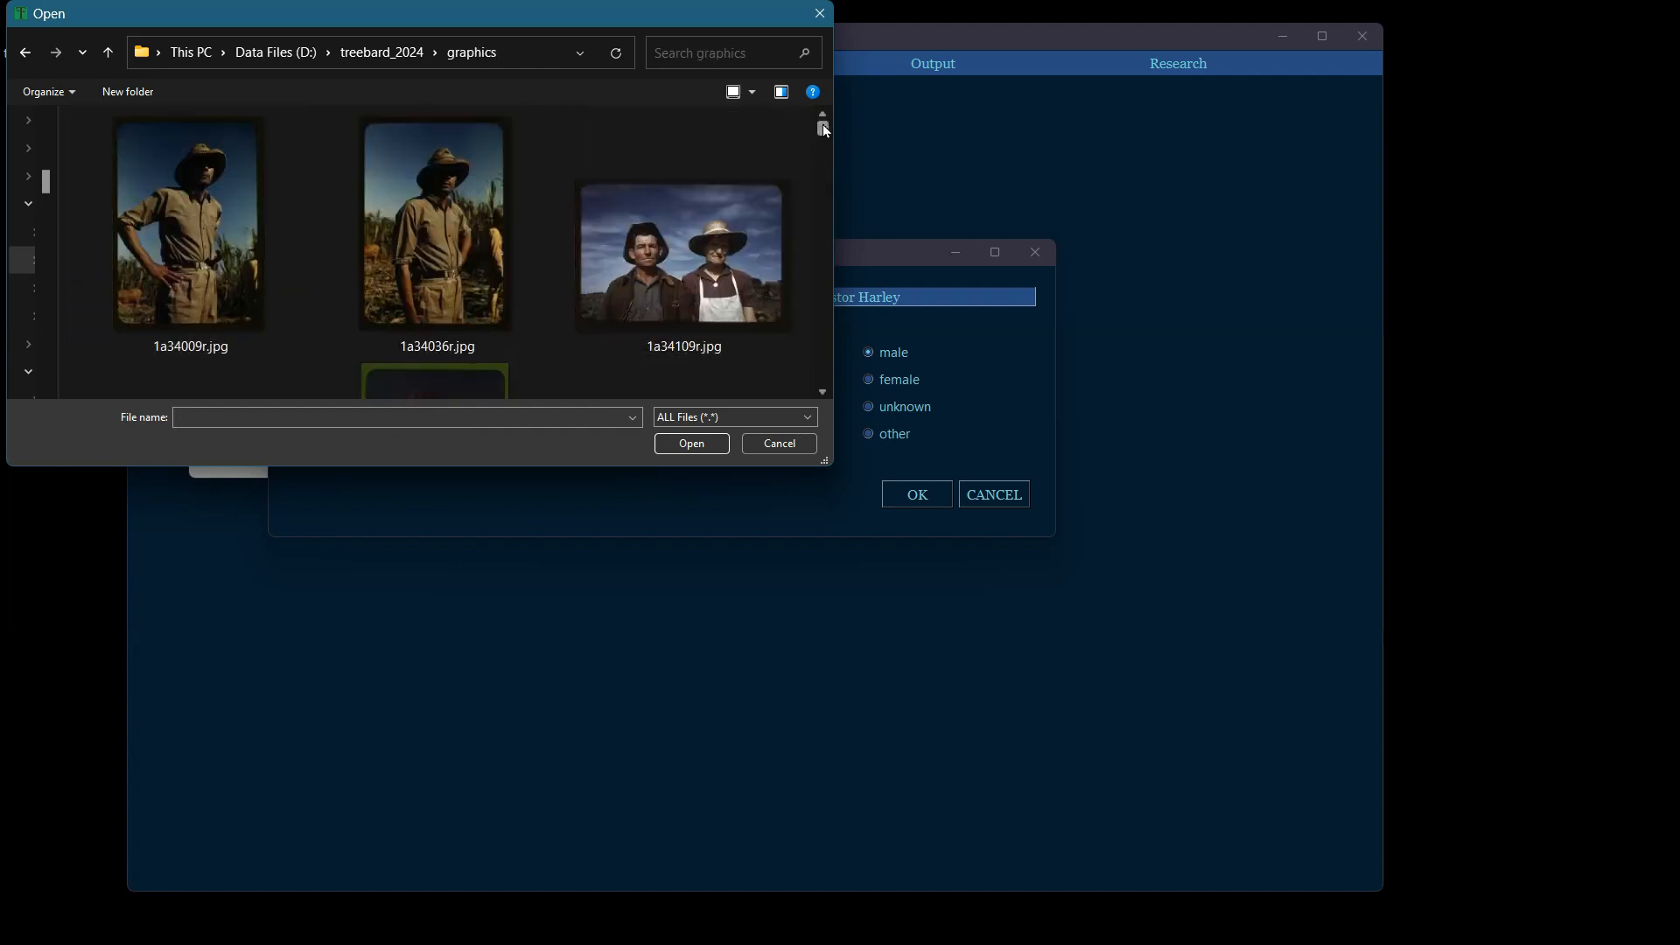
pyautogui.moveTo(823, 126); pyautogui.dragTo(804, 314)
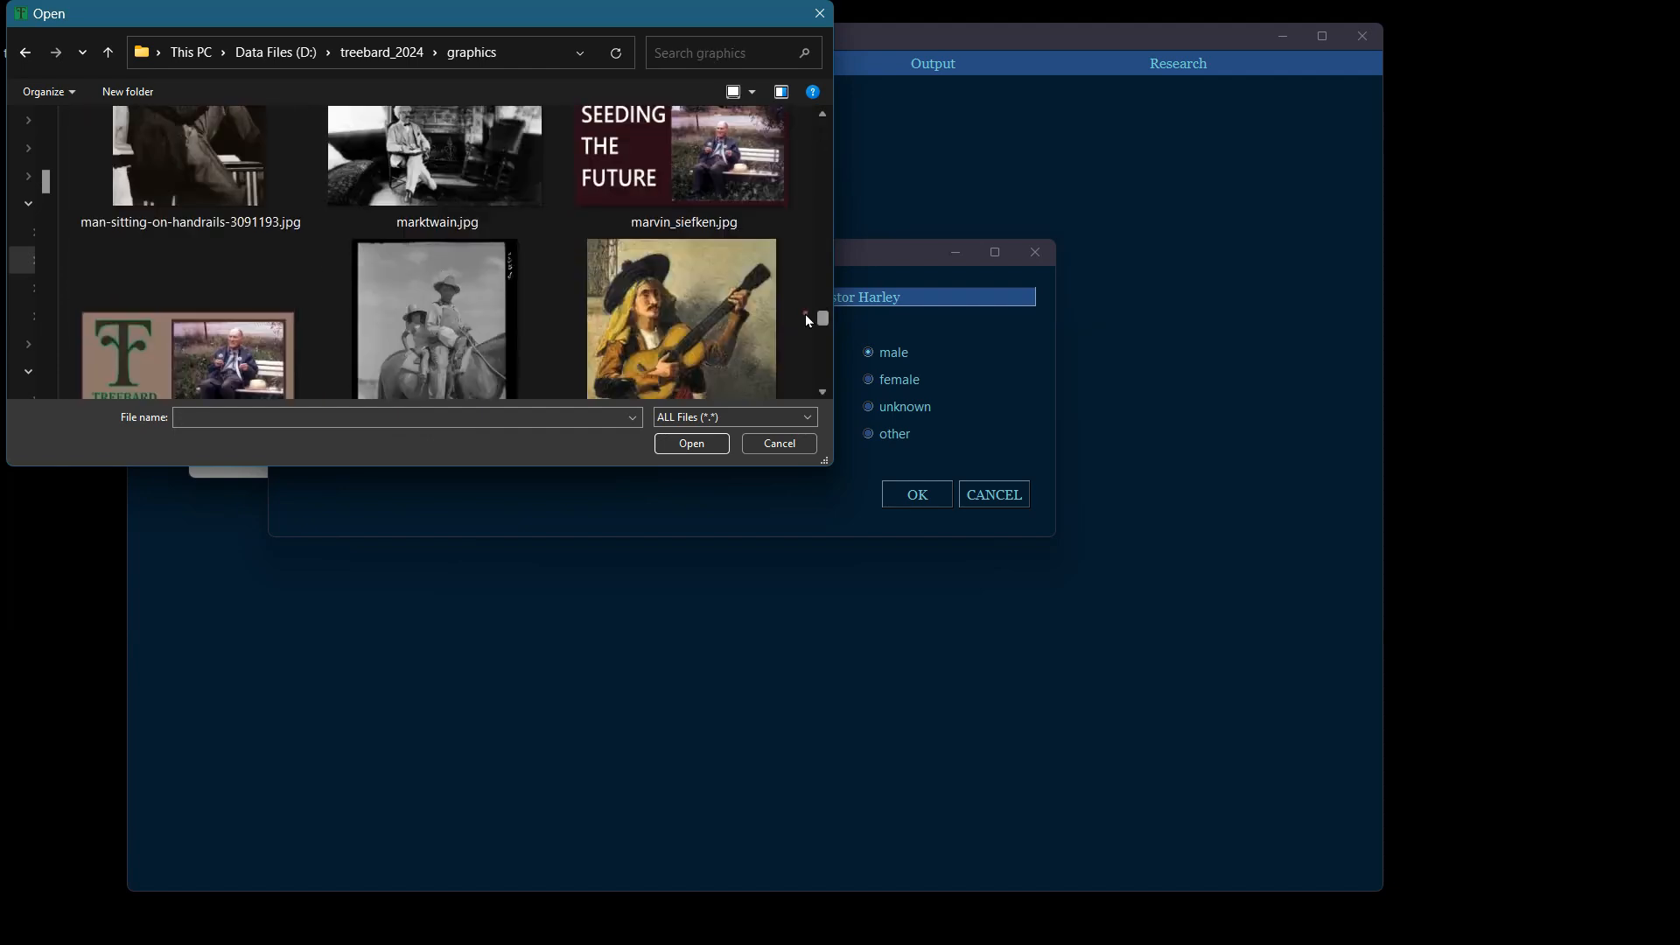
pyautogui.scroll(1, 700, 294)
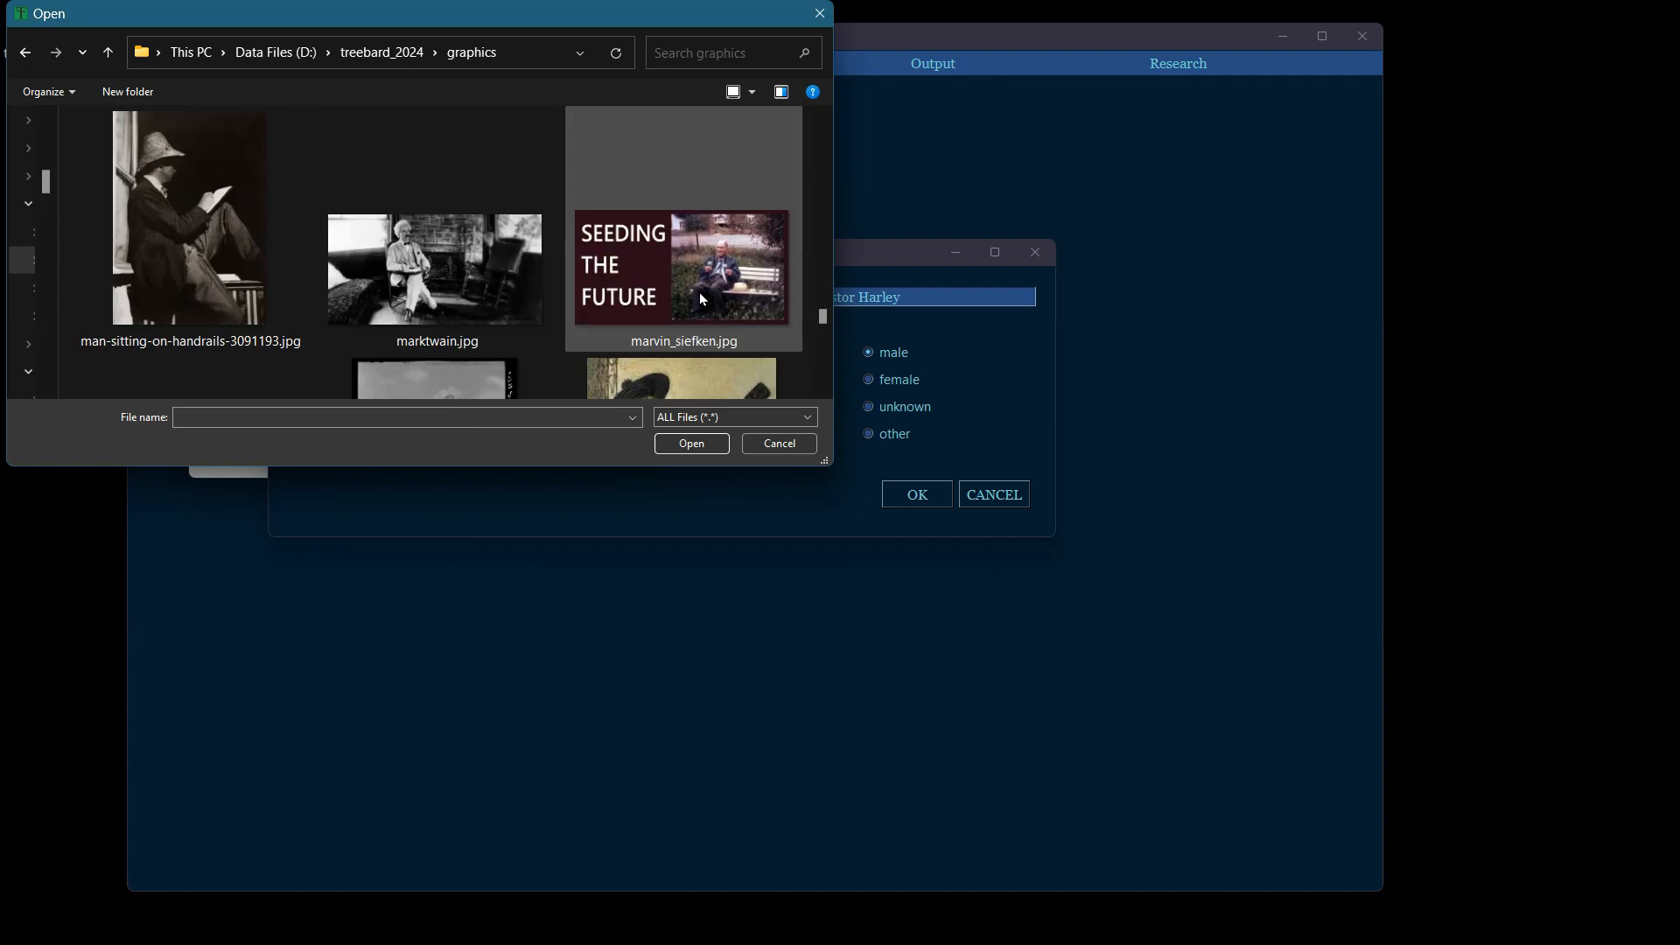
pyautogui.click(179, 219)
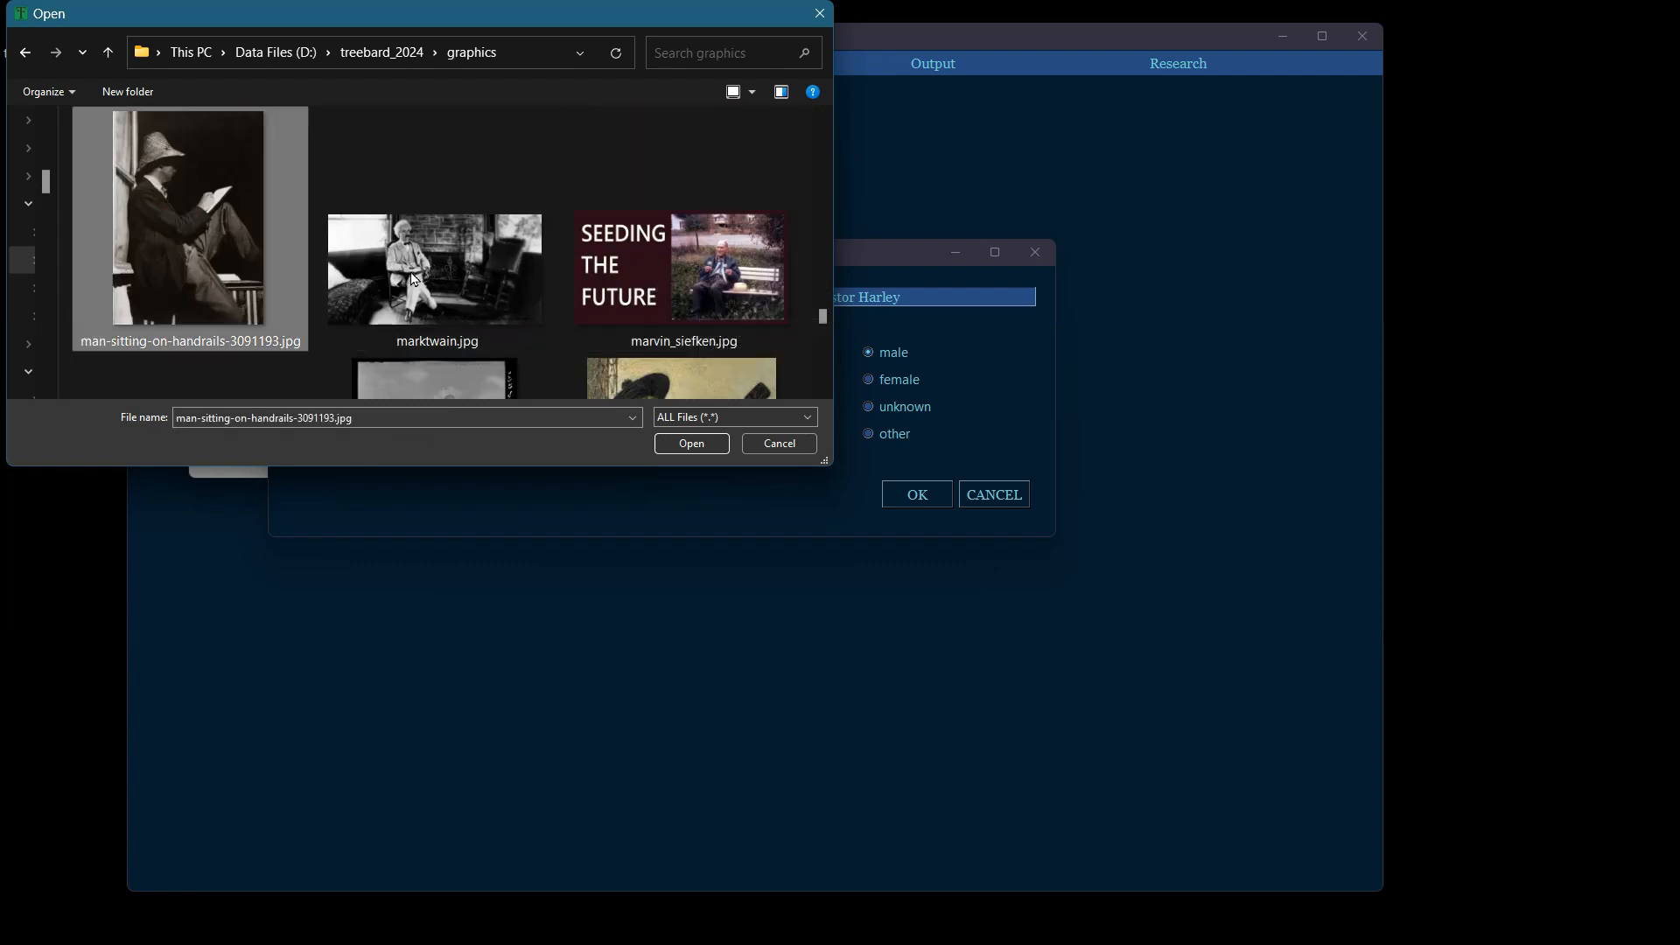
pyautogui.click(697, 443)
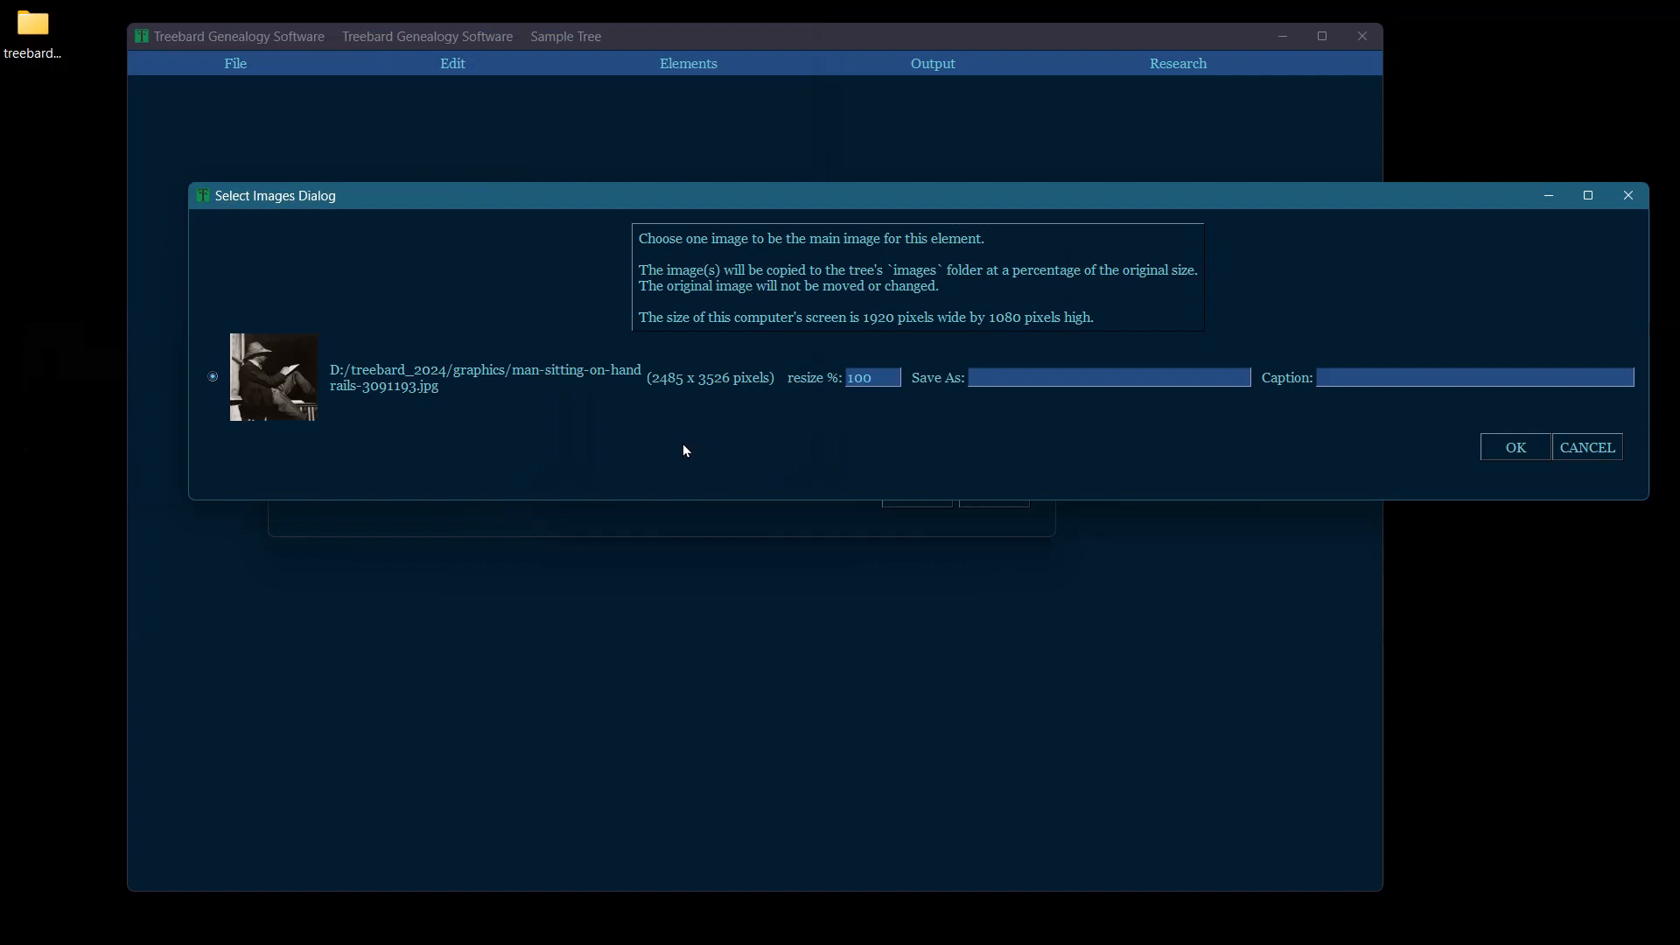
# Resize the image to 15%, save it as sdfsdfh with the caption dfghdf, and finish adding the person.
pyautogui.moveTo(654, 198); pyautogui.dragTo(499, 105)
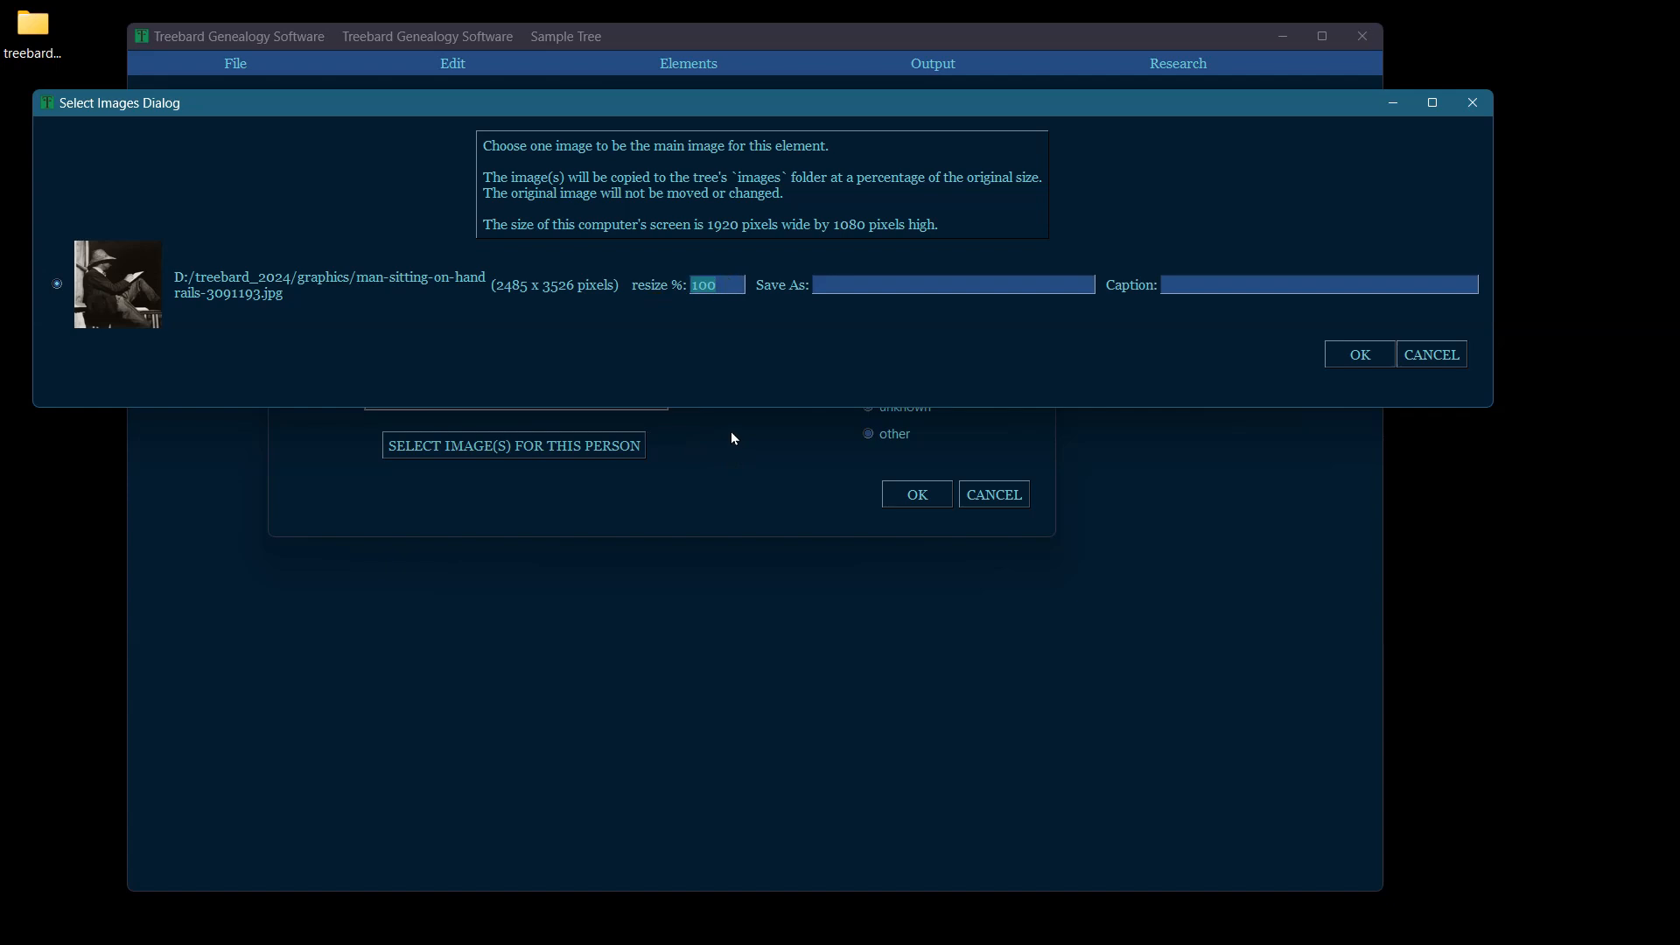
pyautogui.write('15')
pyautogui.press('Tab')
pyautogui.write('sdfsdfh')
pyautogui.write('dfghdf')
pyautogui.click(1352, 348)
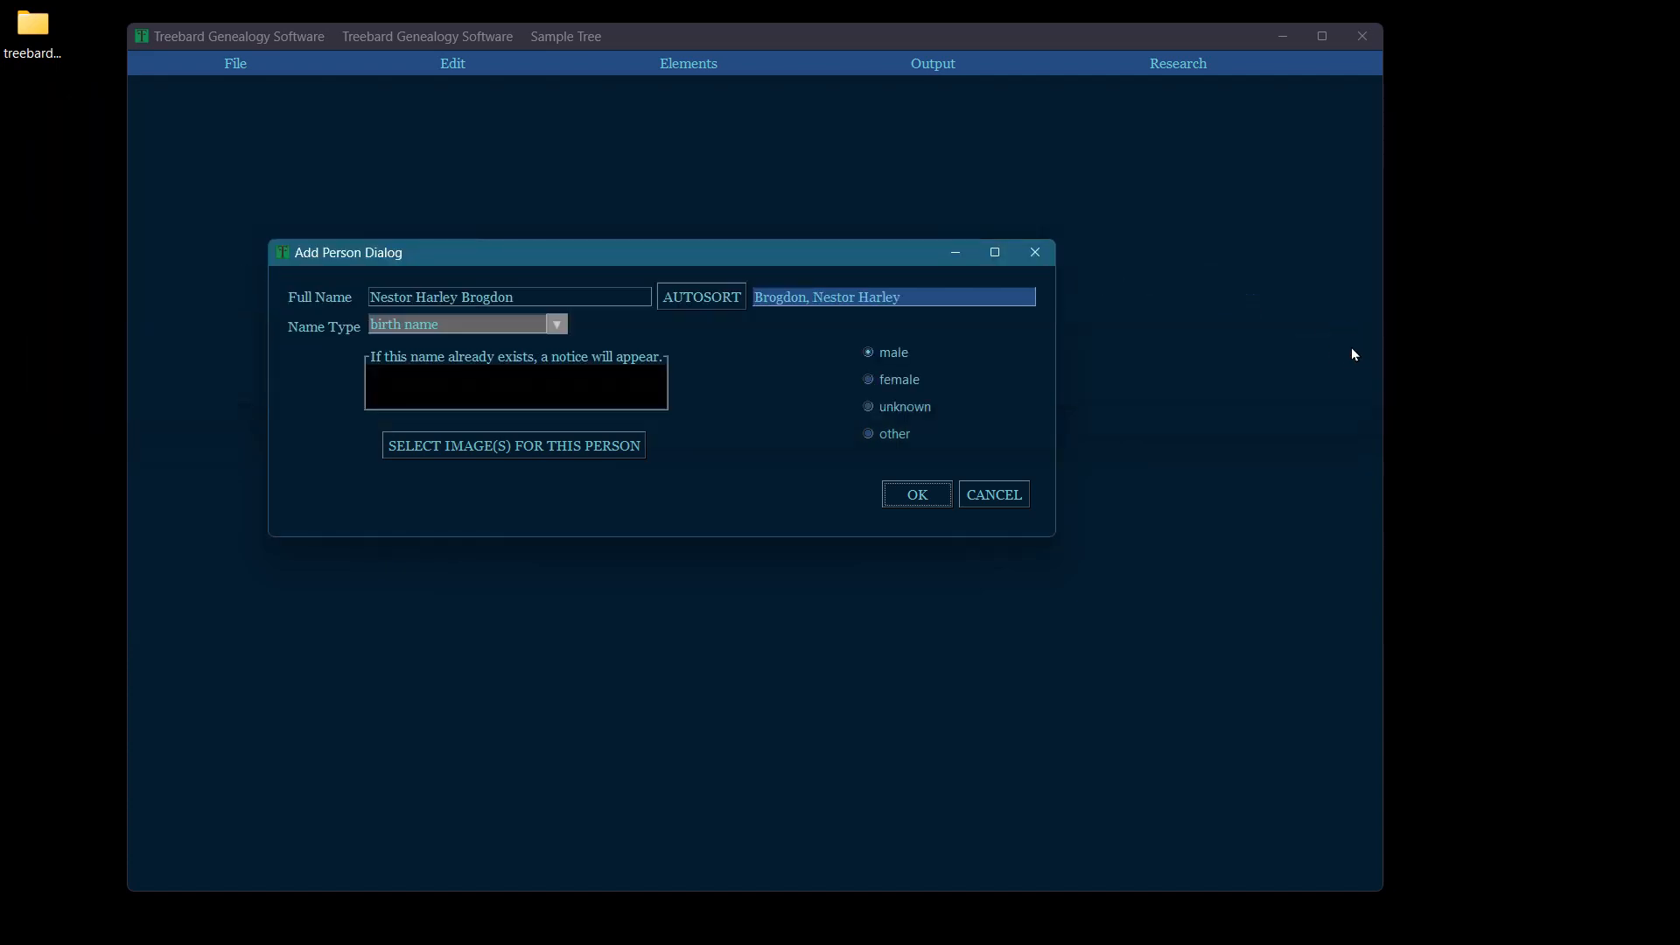
pyautogui.click(912, 490)
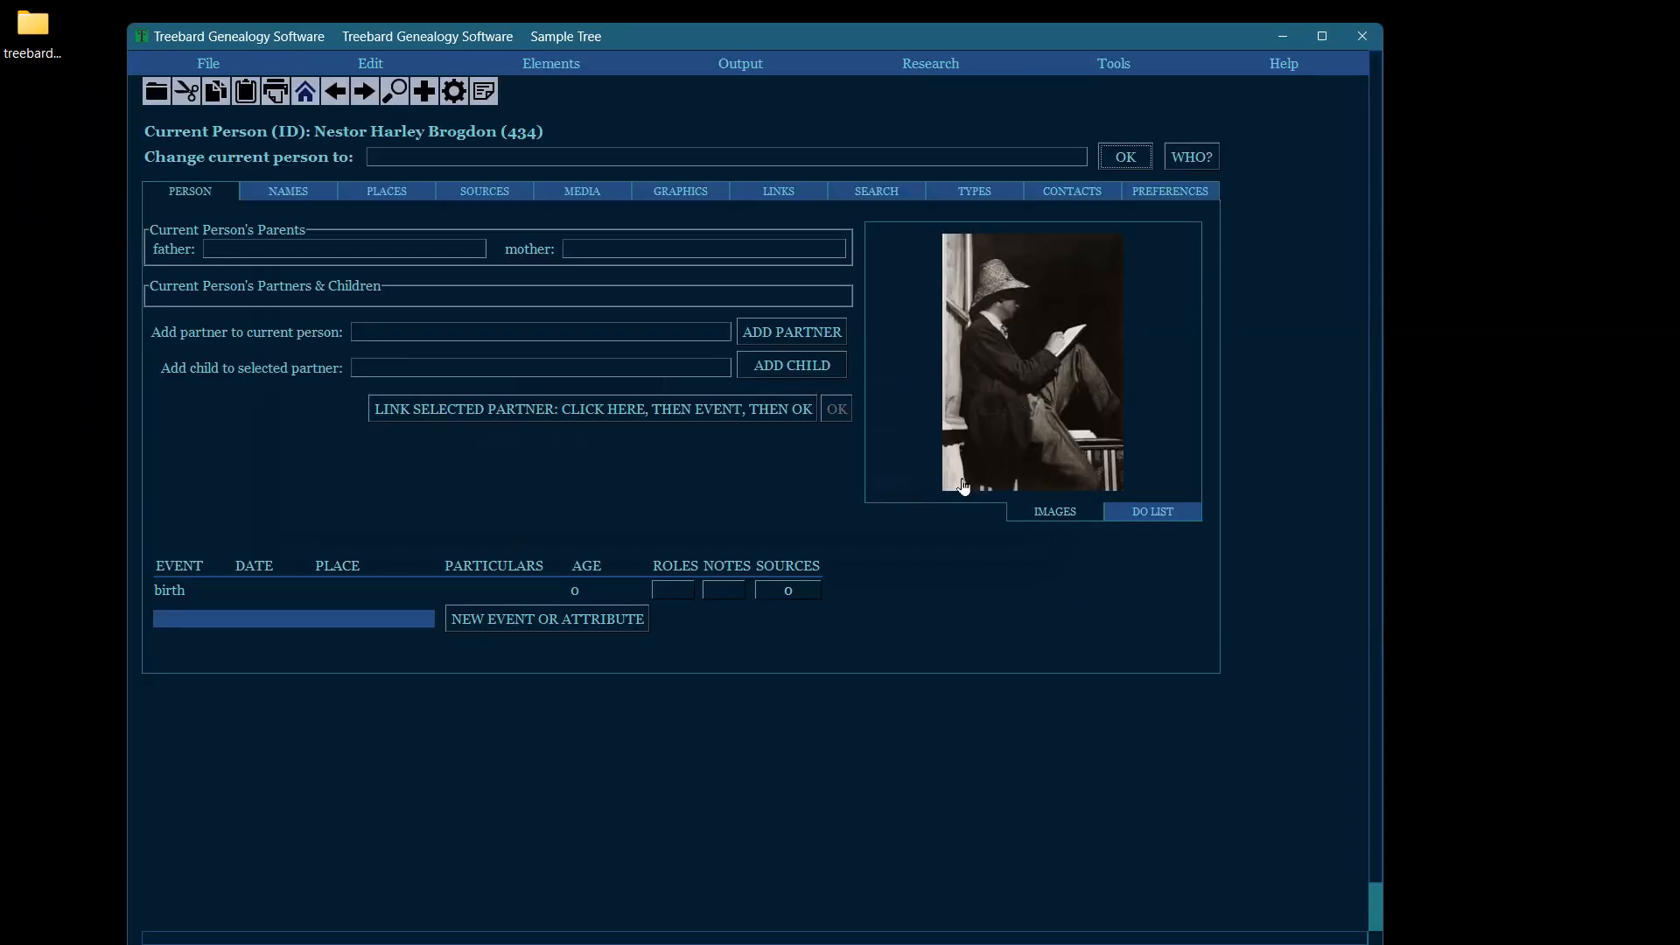
# View the new person's image gallery and close it.
pyautogui.click(1019, 360)
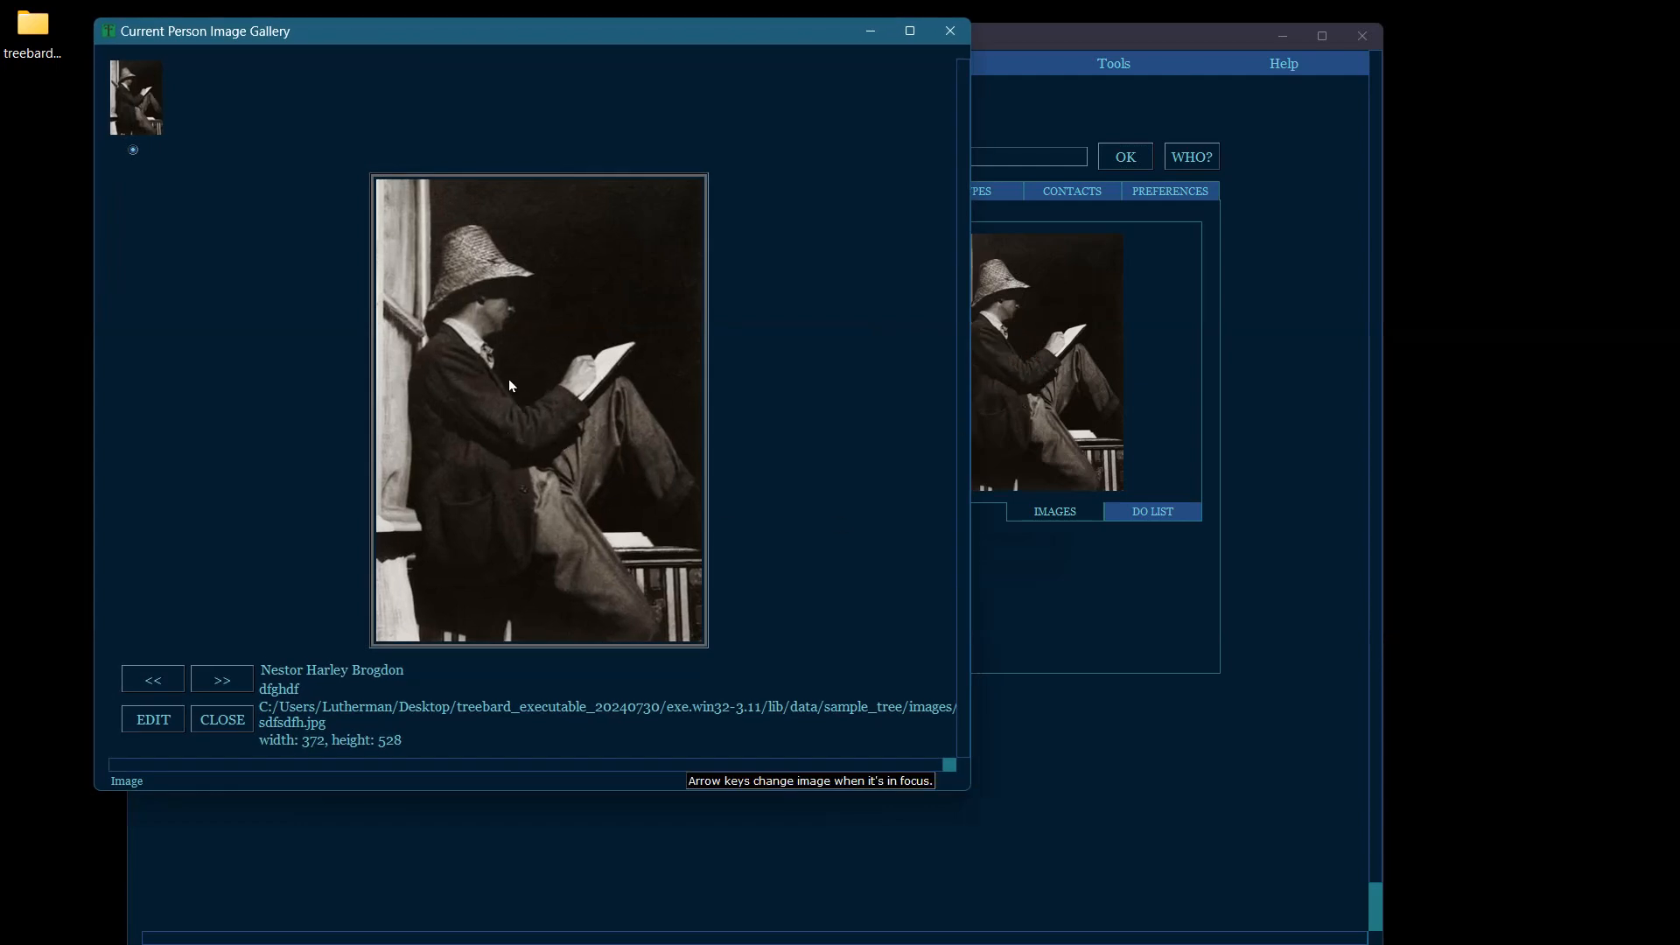
pyautogui.click(221, 719)
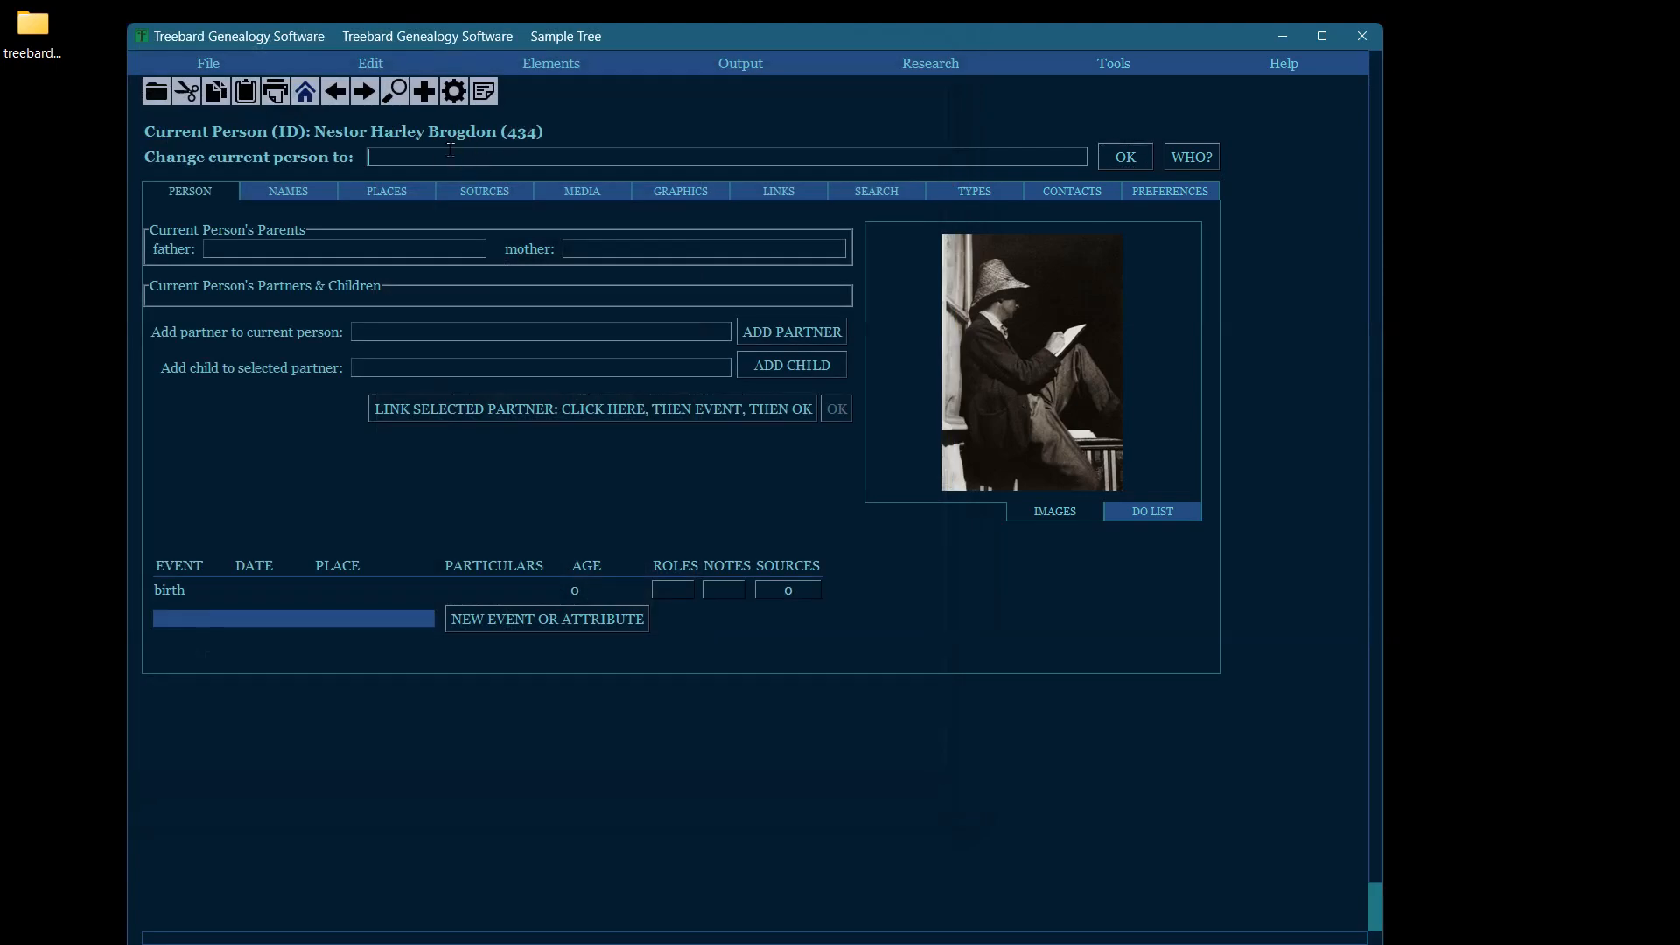
# Change the current person to ID #1 and inspect the full-size hat portrait in that person's image gallery.
pyautogui.write('#1')
pyautogui.click(1125, 157)
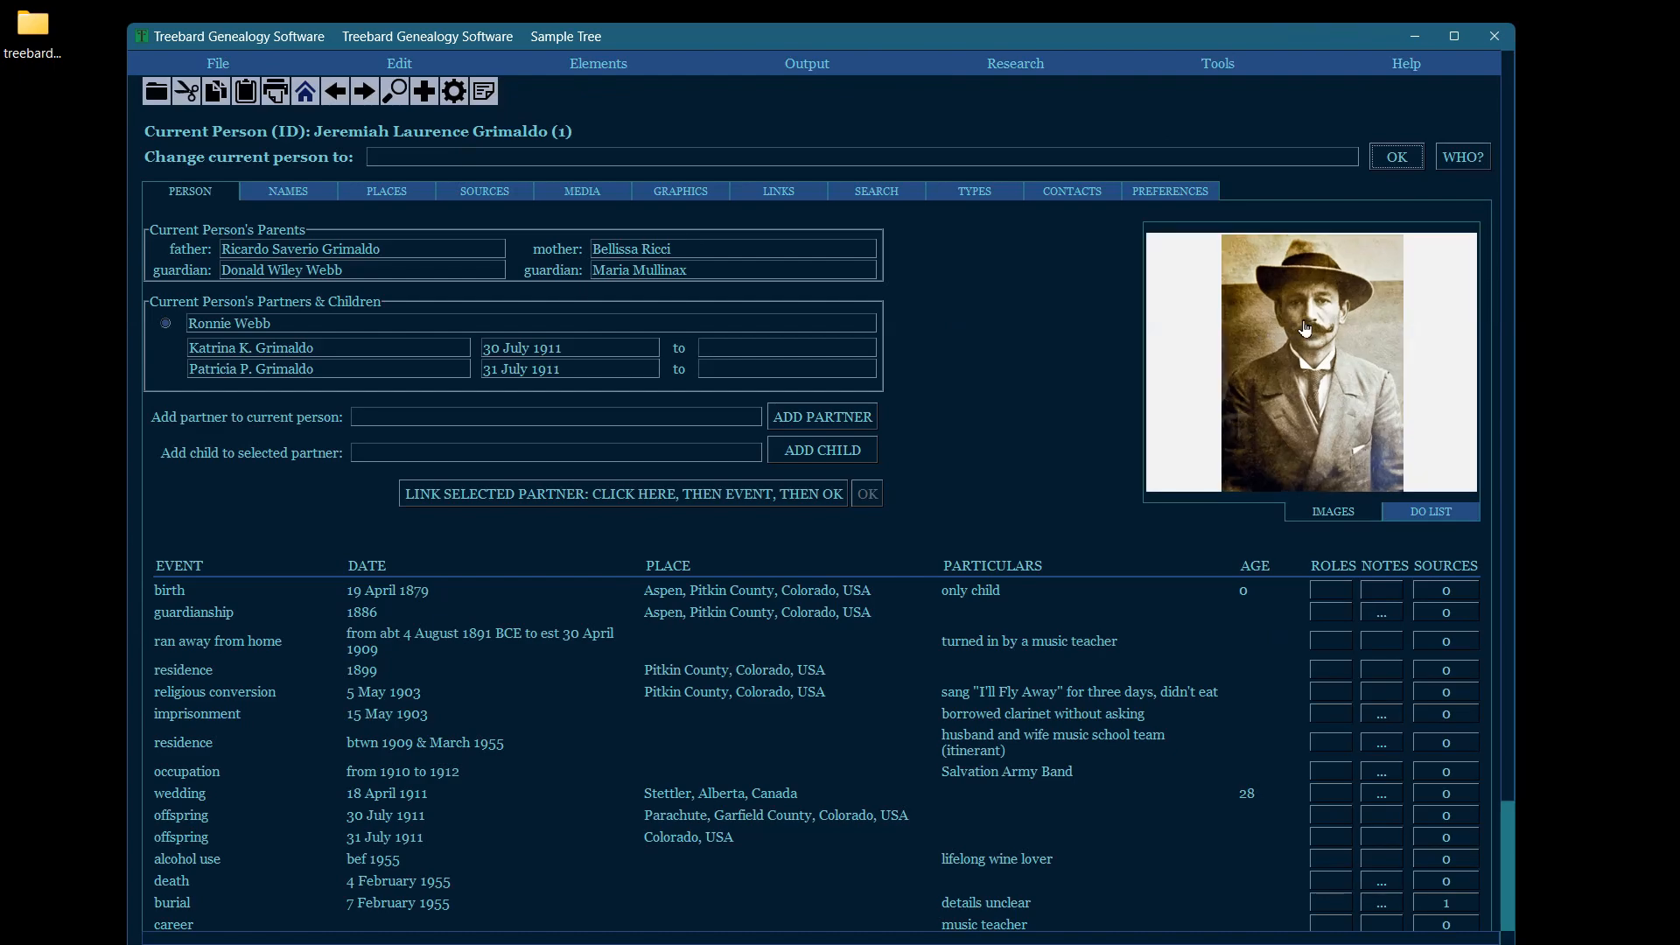
pyautogui.click(1305, 329)
pyautogui.moveTo(623, 497); pyautogui.dragTo(538, 560)
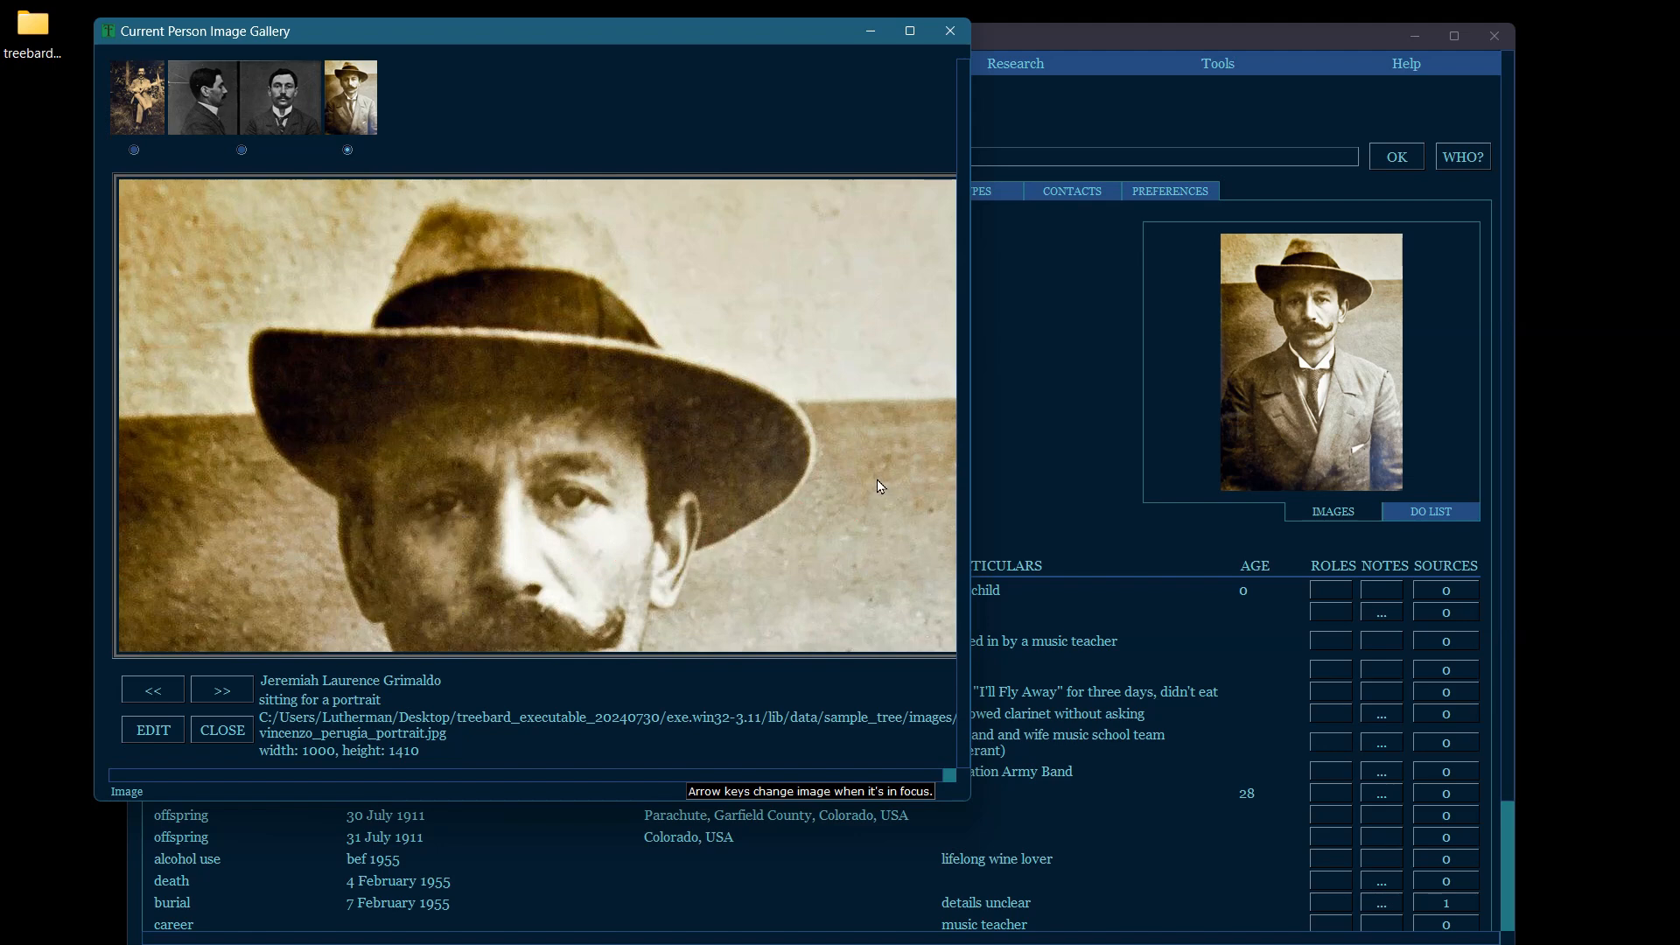
pyautogui.scroll(-5, 879, 485)
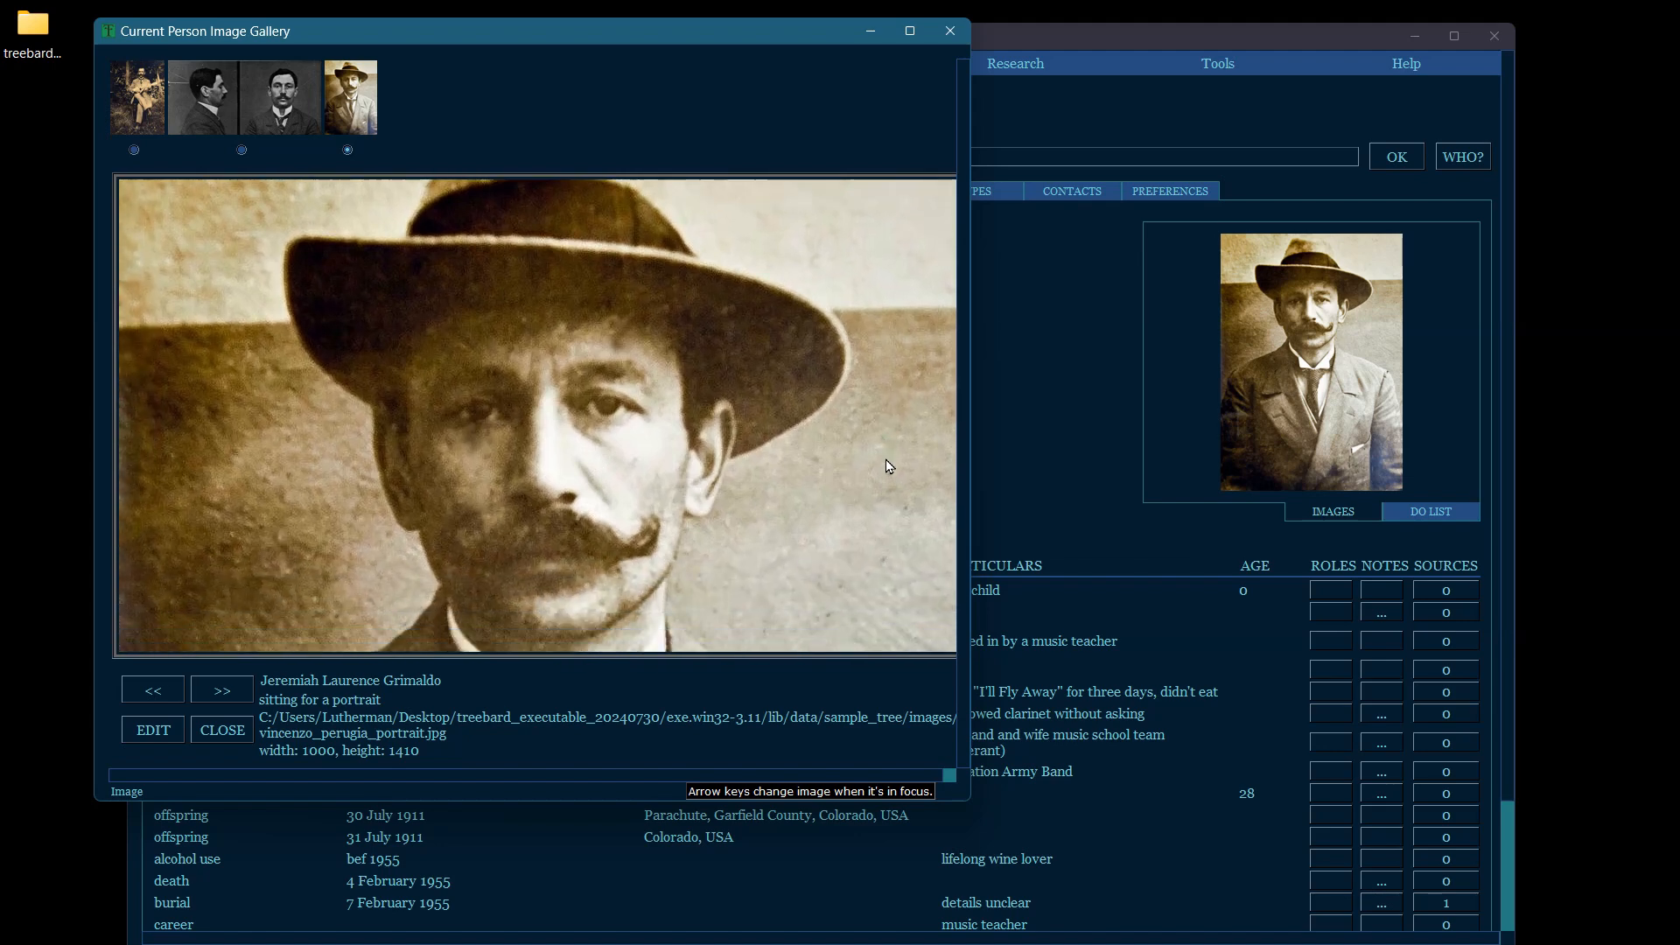
pyautogui.scroll(-4, 885, 409)
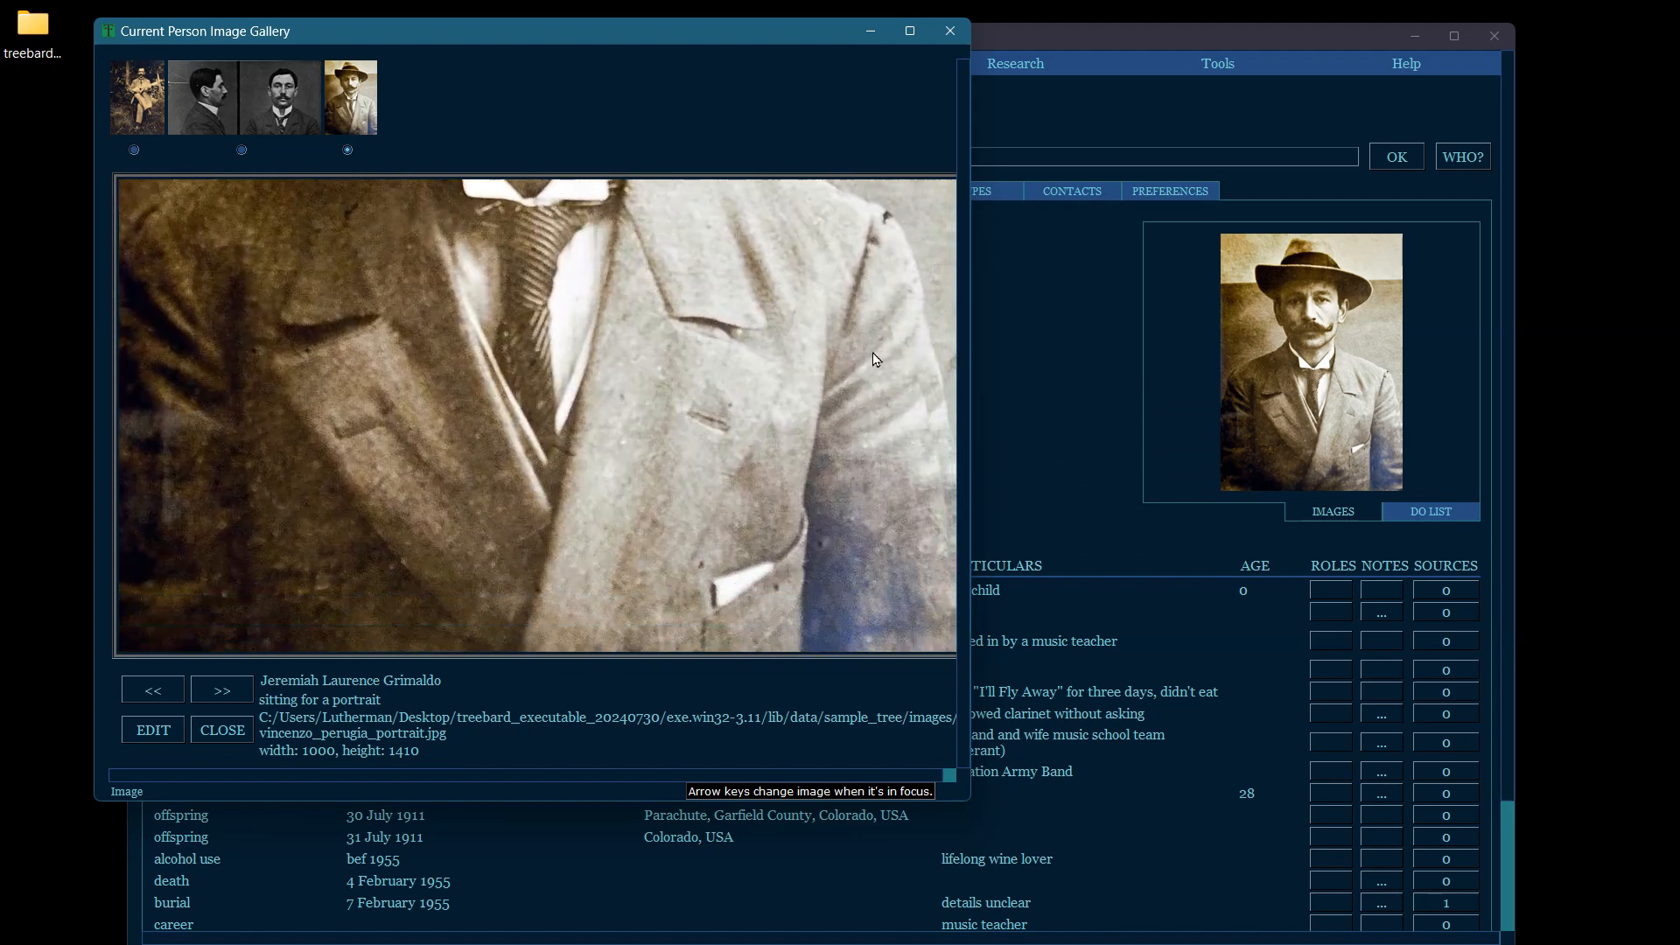
pyautogui.scroll(8, 809, 334)
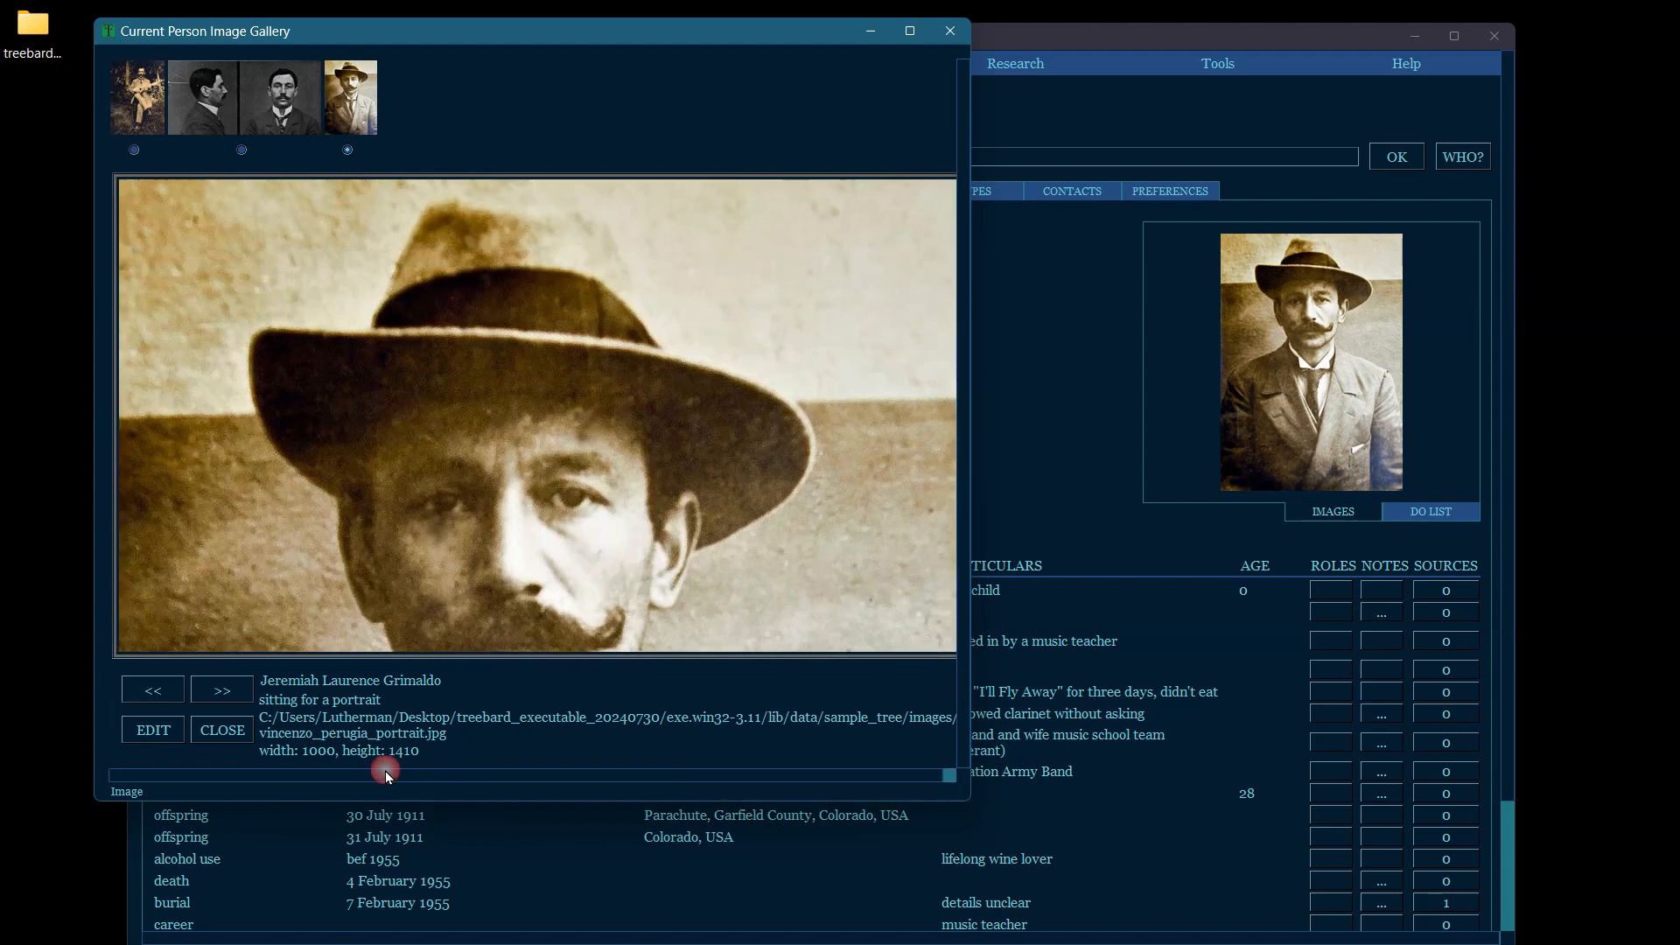
# Make the mug shot the person's main image, replace it with the mandolin photo, and close the gallery.
pyautogui.click(241, 150)
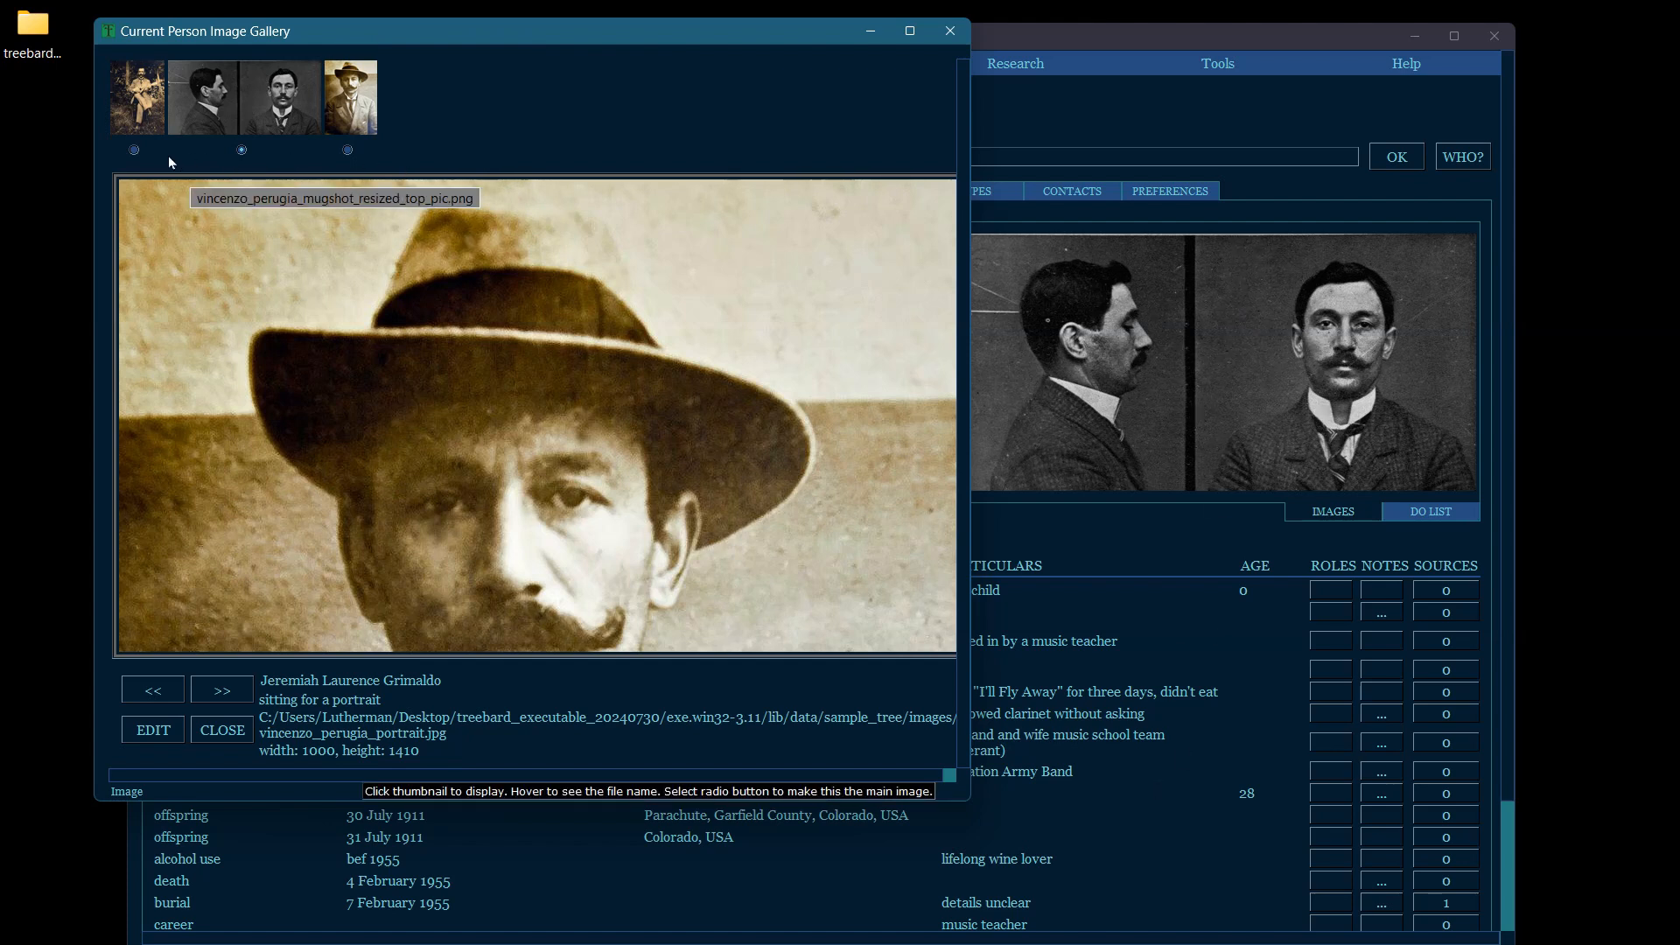
pyautogui.click(135, 153)
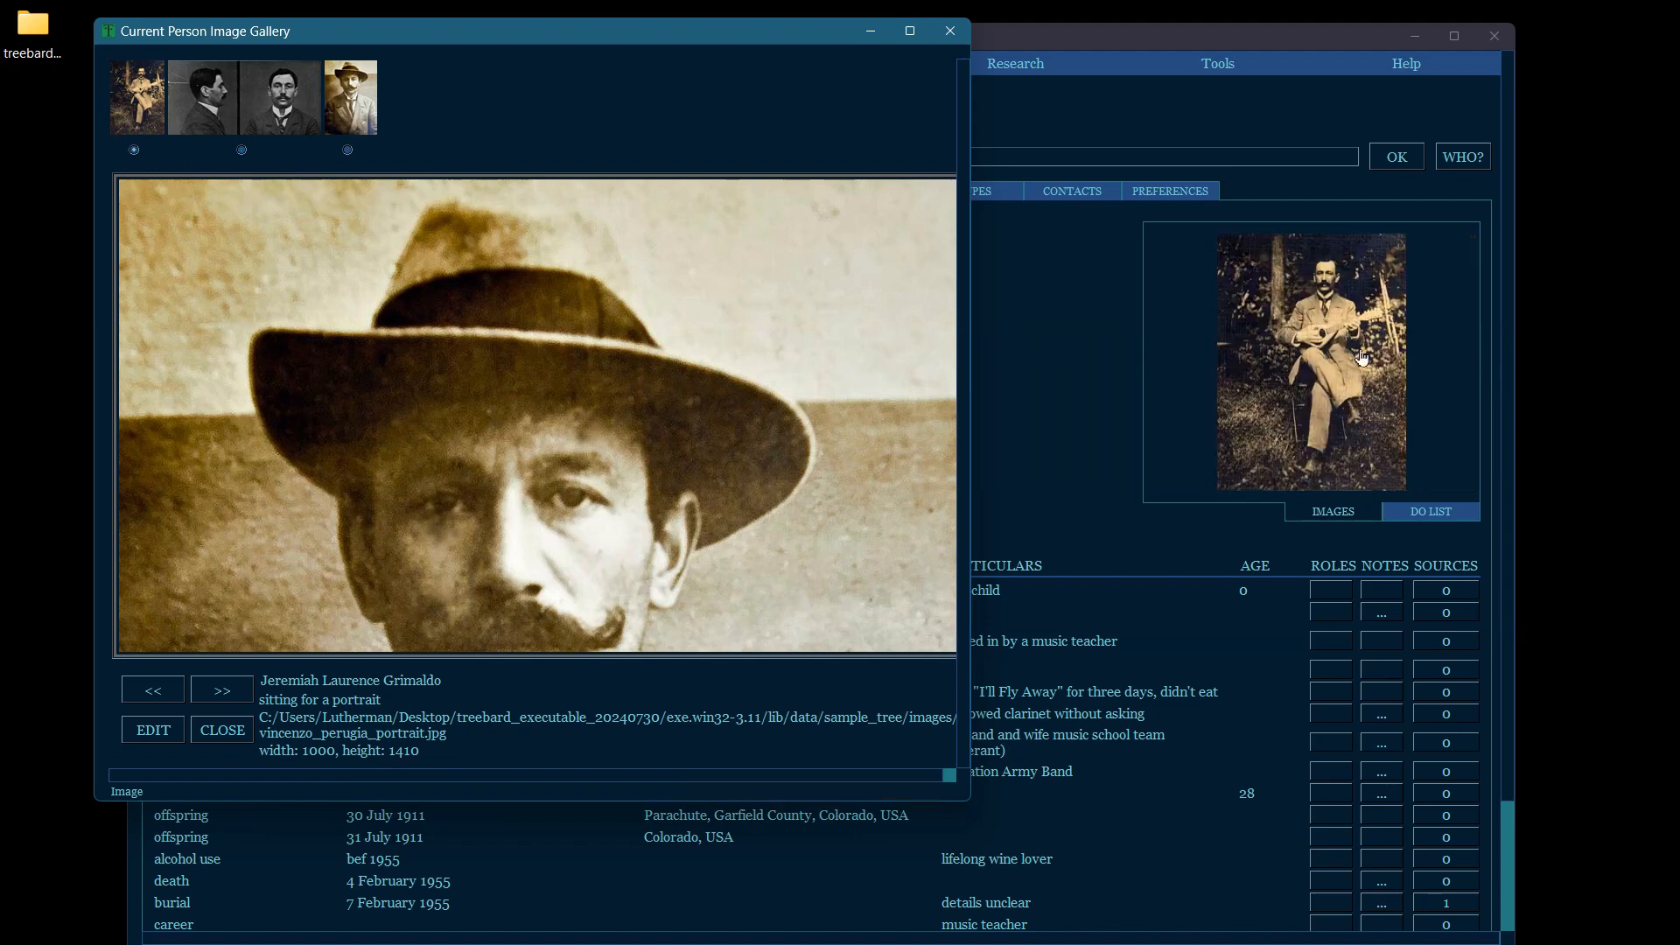
pyautogui.click(221, 730)
# Reopen the image gallery and display the mug shot, the hat portrait and the mandolin photo in turn.
pyautogui.click(1306, 412)
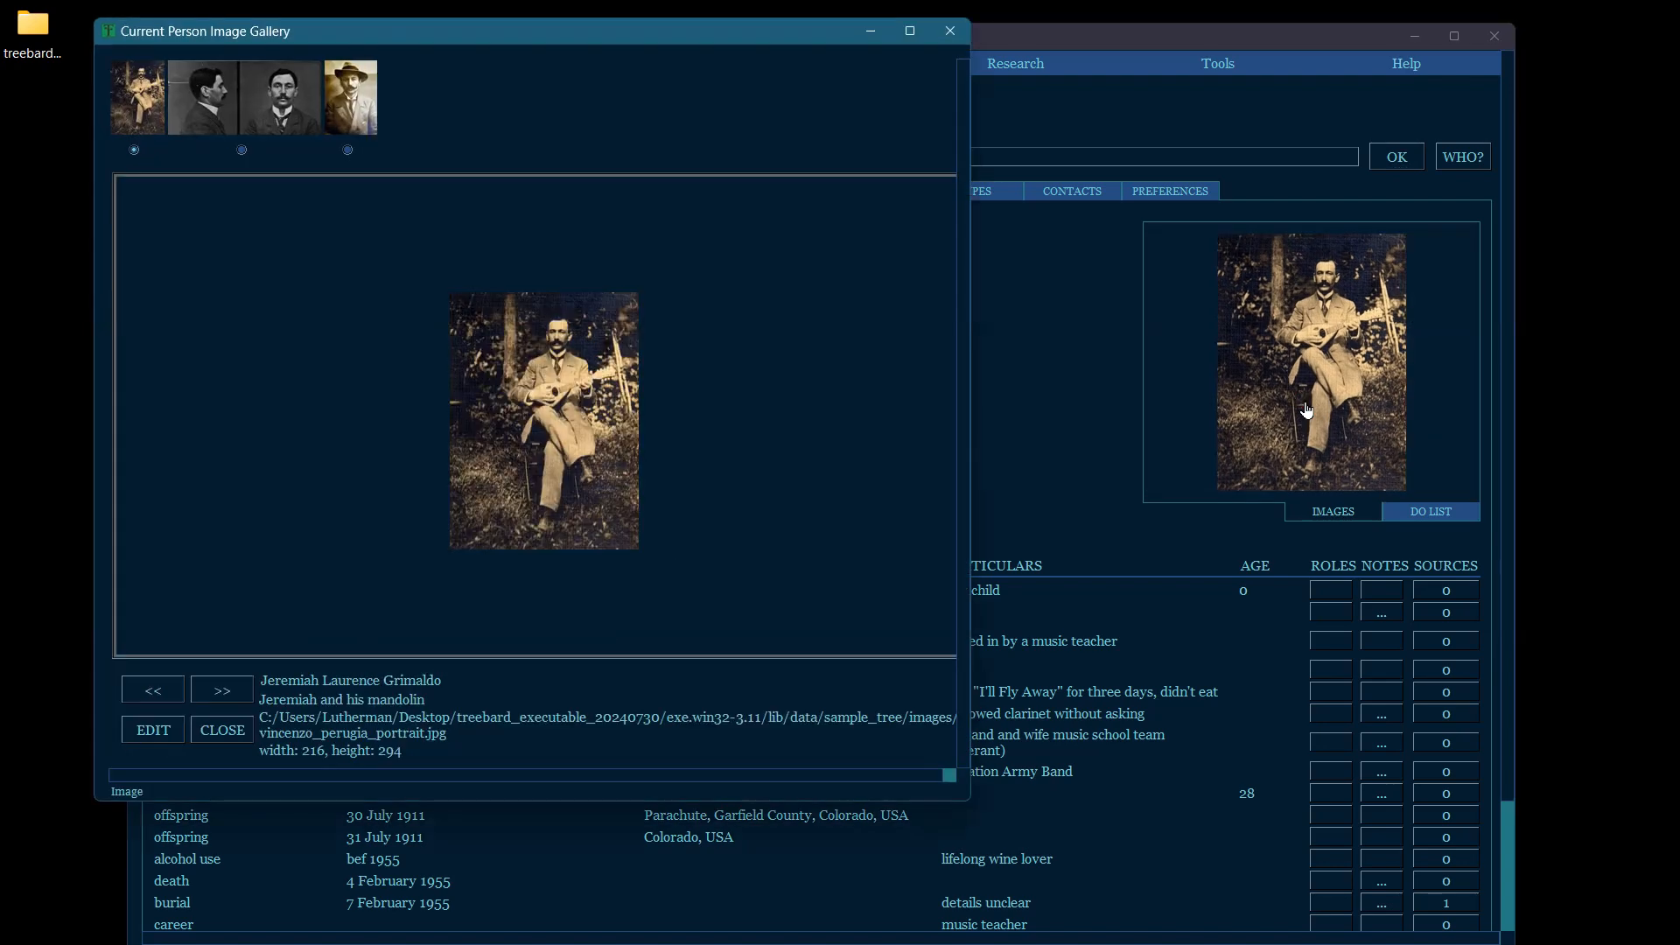
pyautogui.click(288, 104)
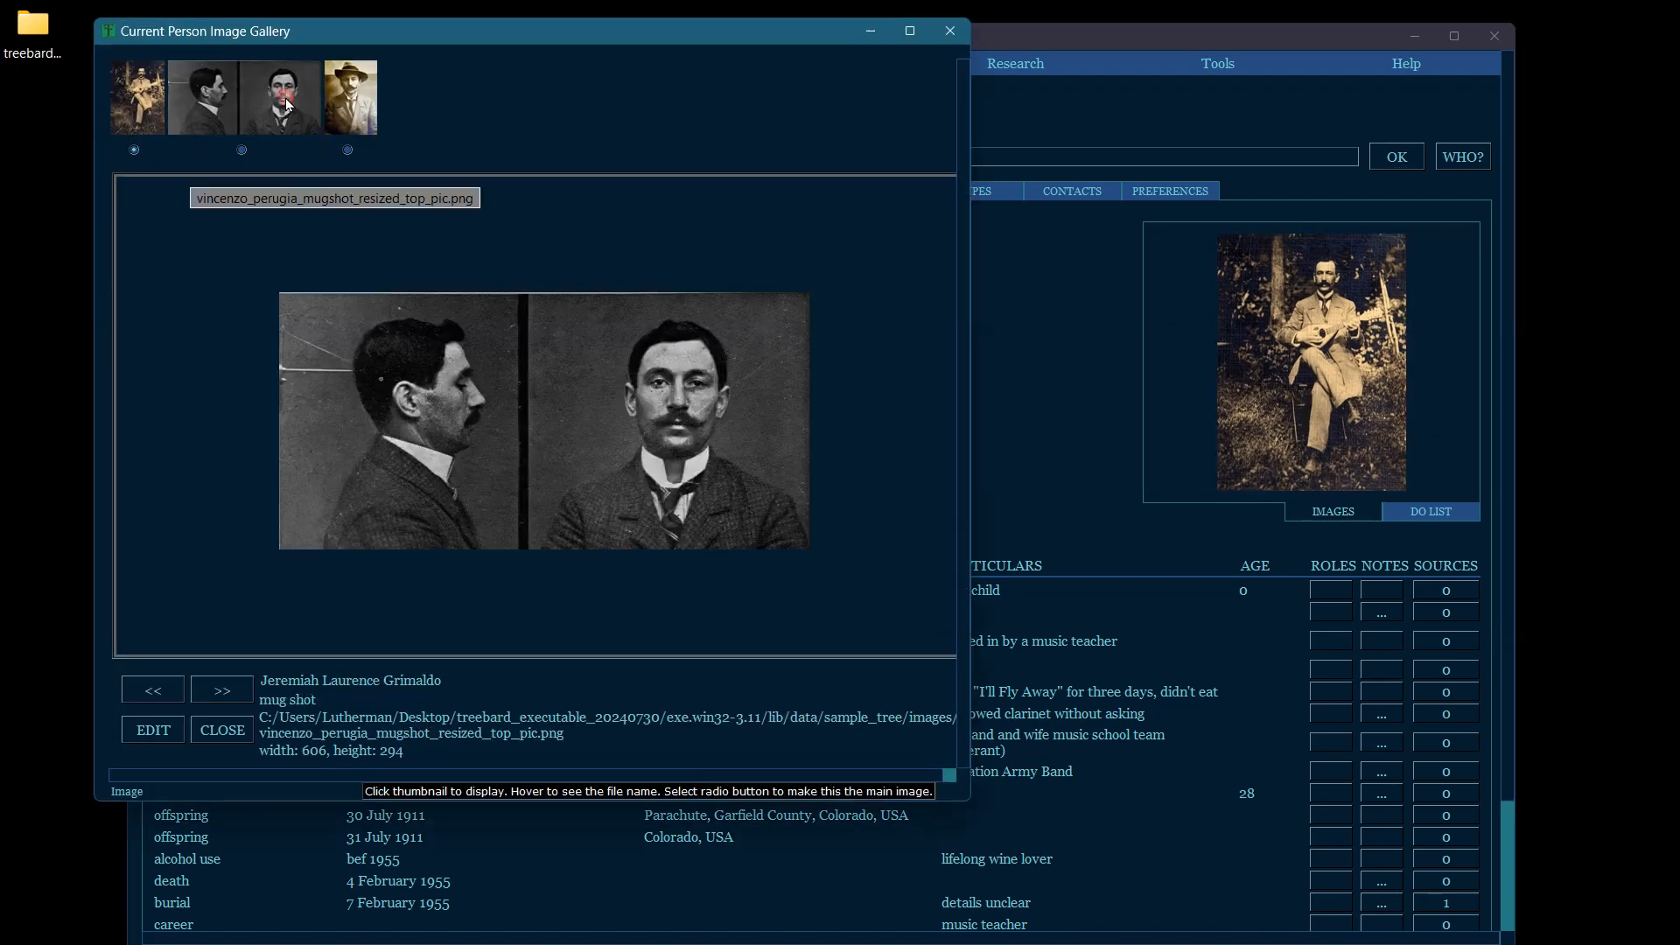
pyautogui.click(351, 103)
pyautogui.click(179, 100)
pyautogui.click(138, 98)
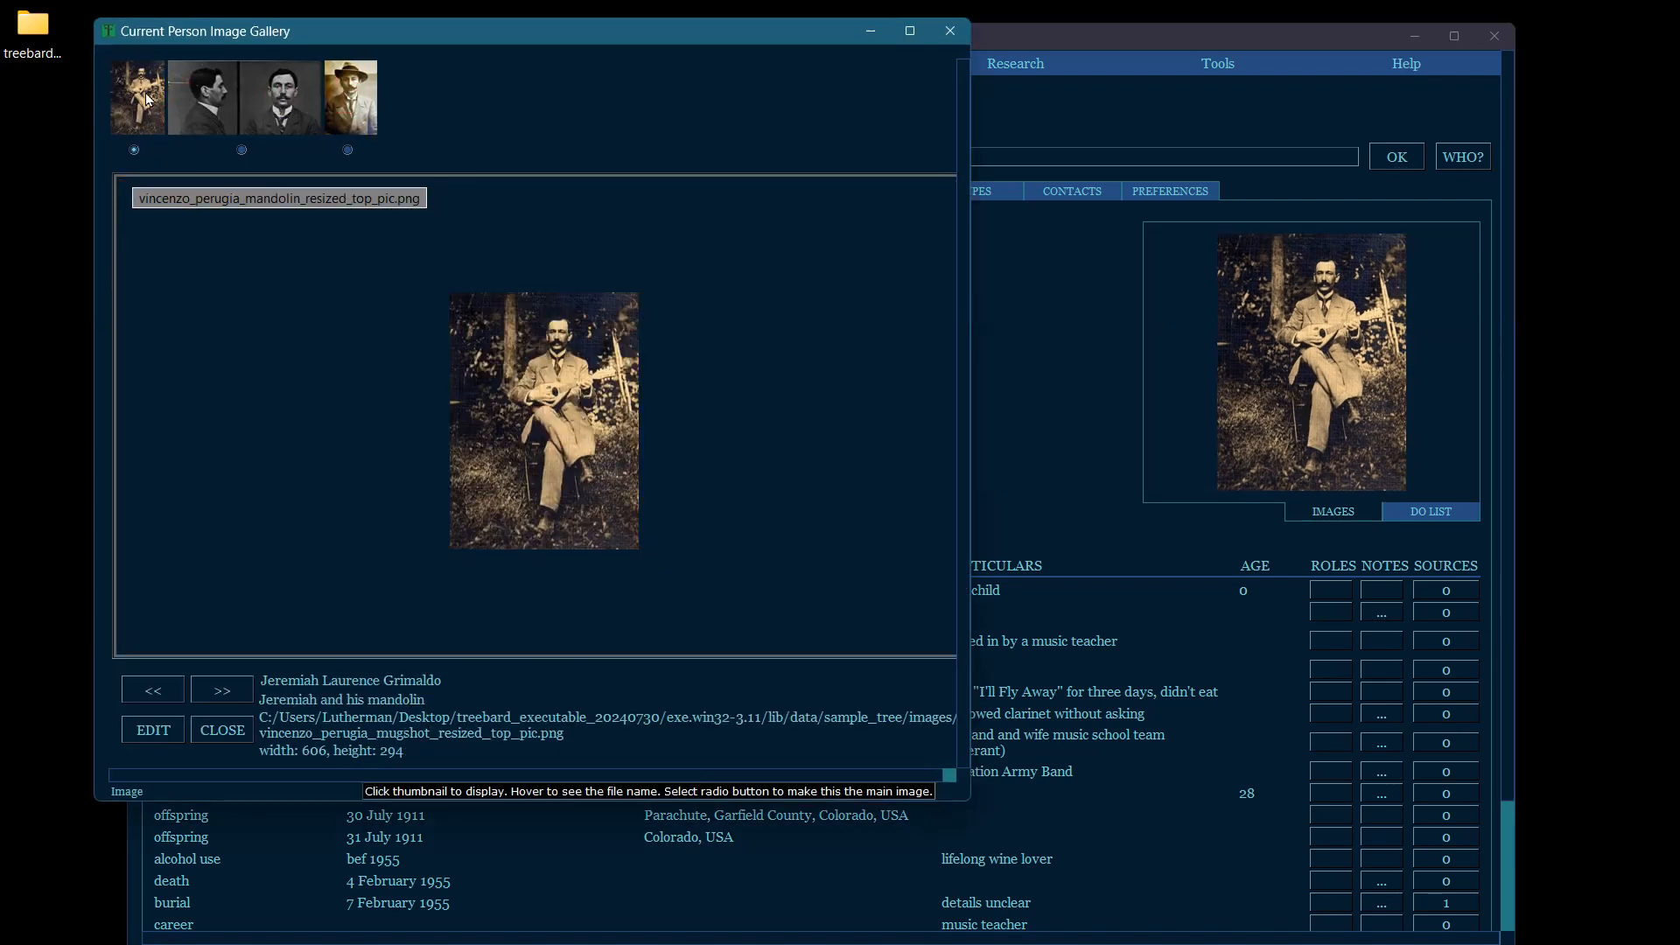
# Switch the main image to the mug shot and finally to the hat portrait, and show the next gallery image.
pyautogui.click(241, 151)
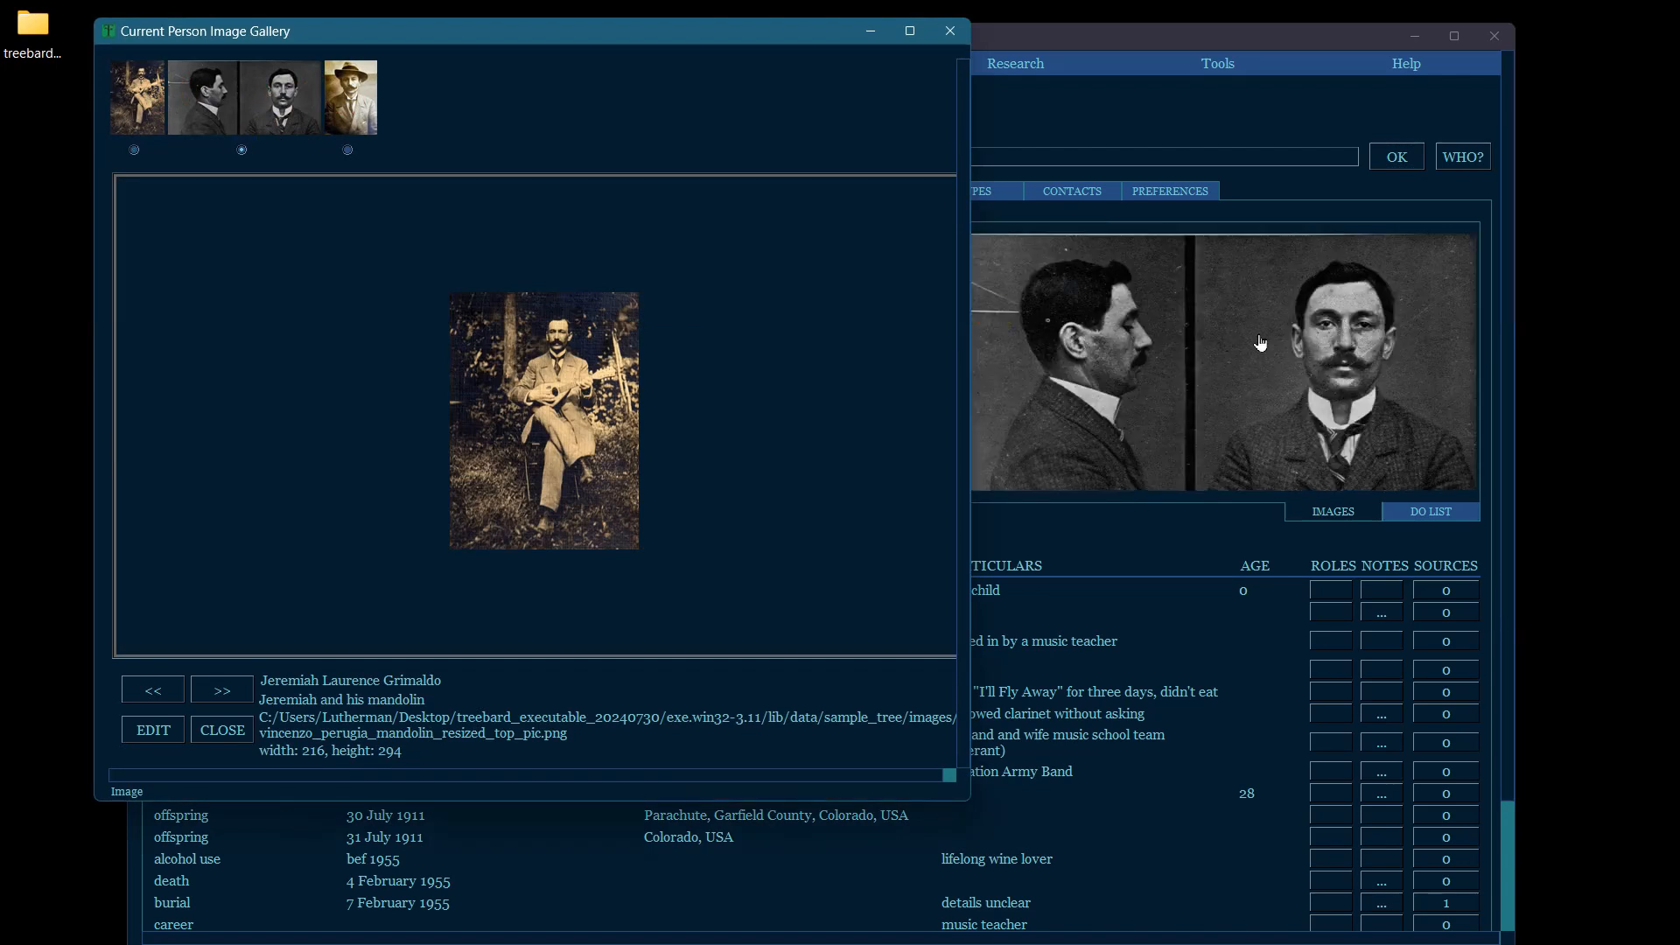
pyautogui.click(348, 152)
pyautogui.click(222, 690)
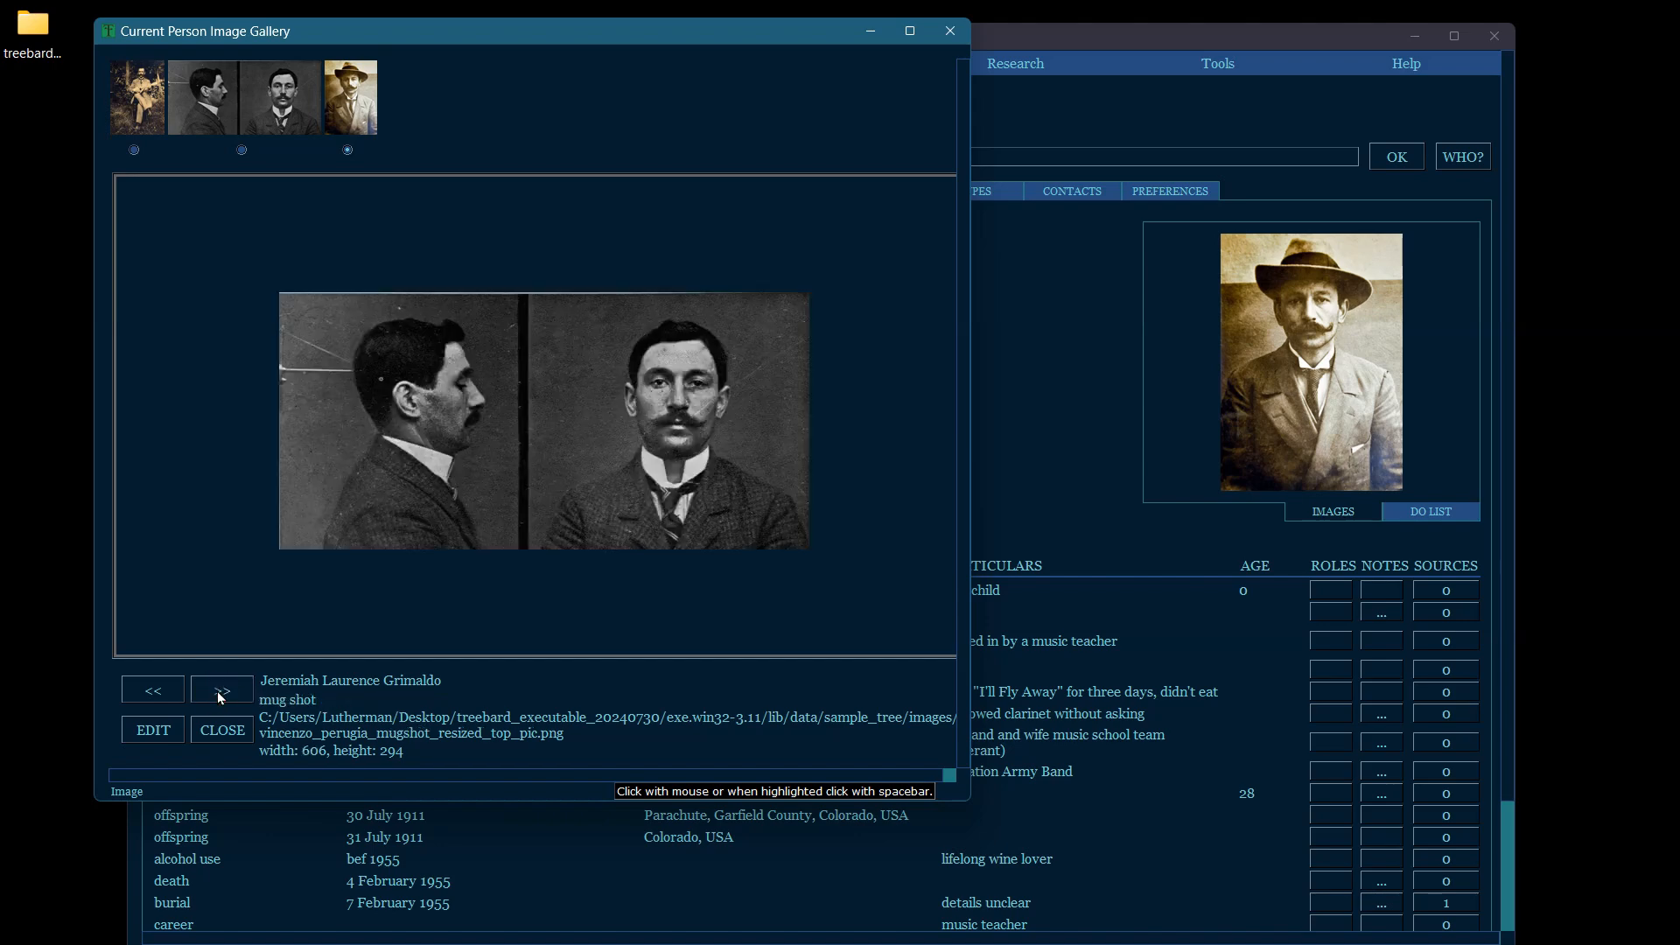
# Cycle forward and backward through the person's gallery images, ending on the mandolin photo.
pyautogui.click(222, 690)
pyautogui.click(221, 692)
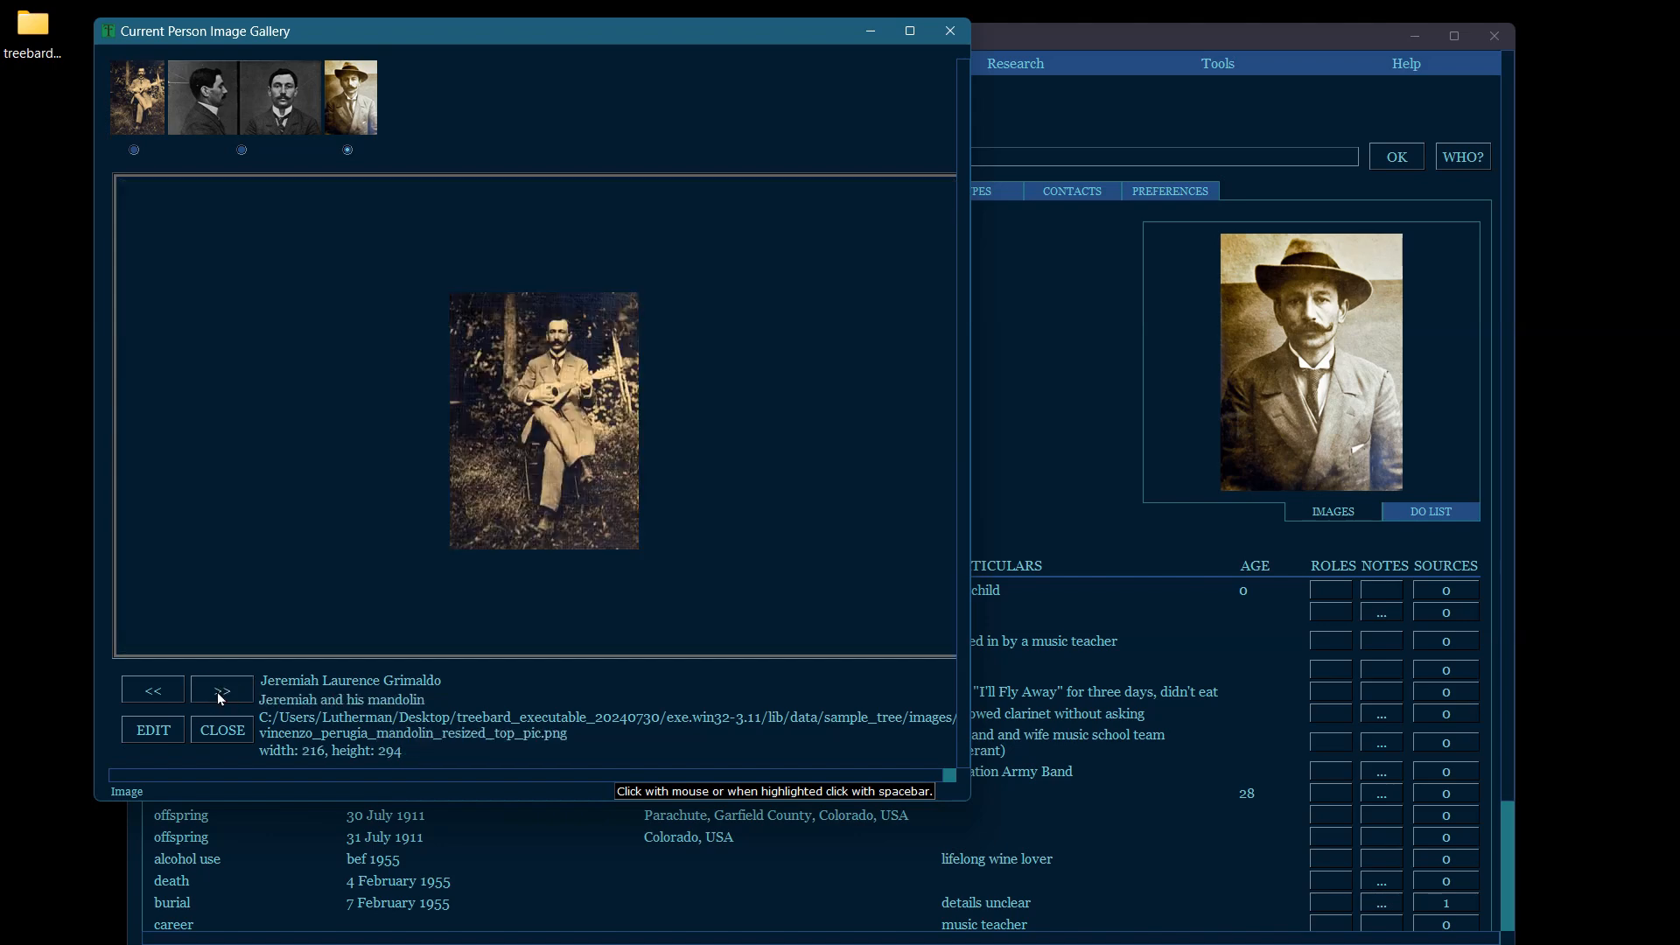
pyautogui.click(353, 361)
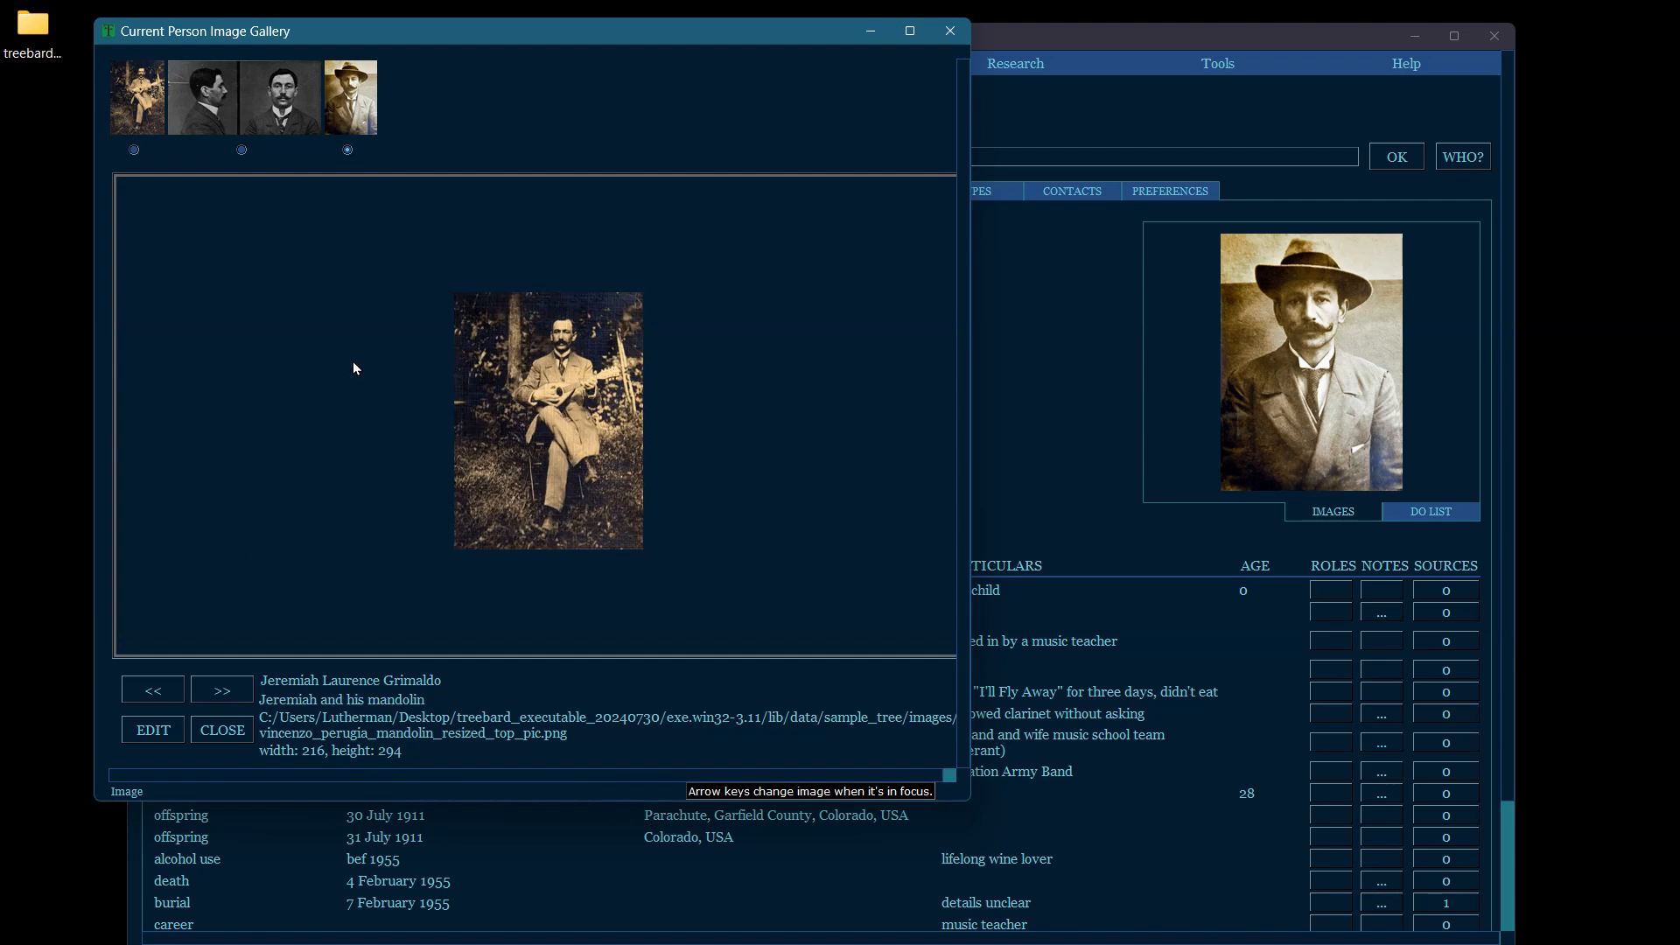
pyautogui.press('Right')
pyautogui.press('Right')
pyautogui.press('Right')
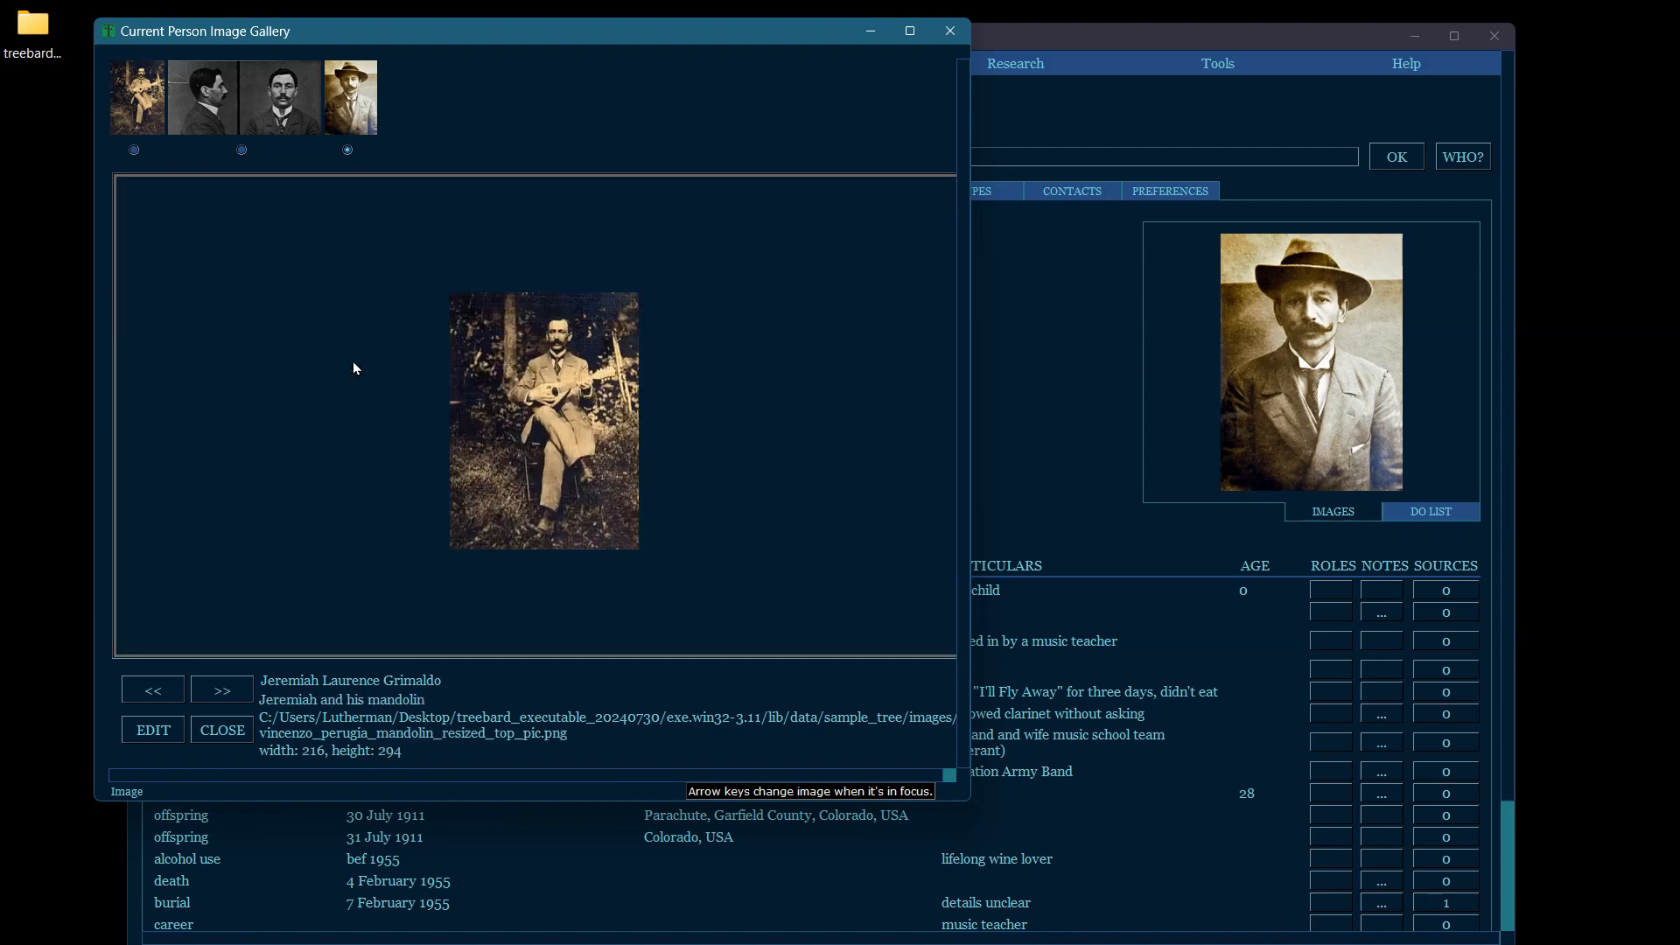
pyautogui.press('Right')
pyautogui.press('Left')
pyautogui.press('Left')
pyautogui.press('Left')
pyautogui.press('Left')
pyautogui.press('Right')
pyautogui.press('Right')
pyautogui.press('Right')
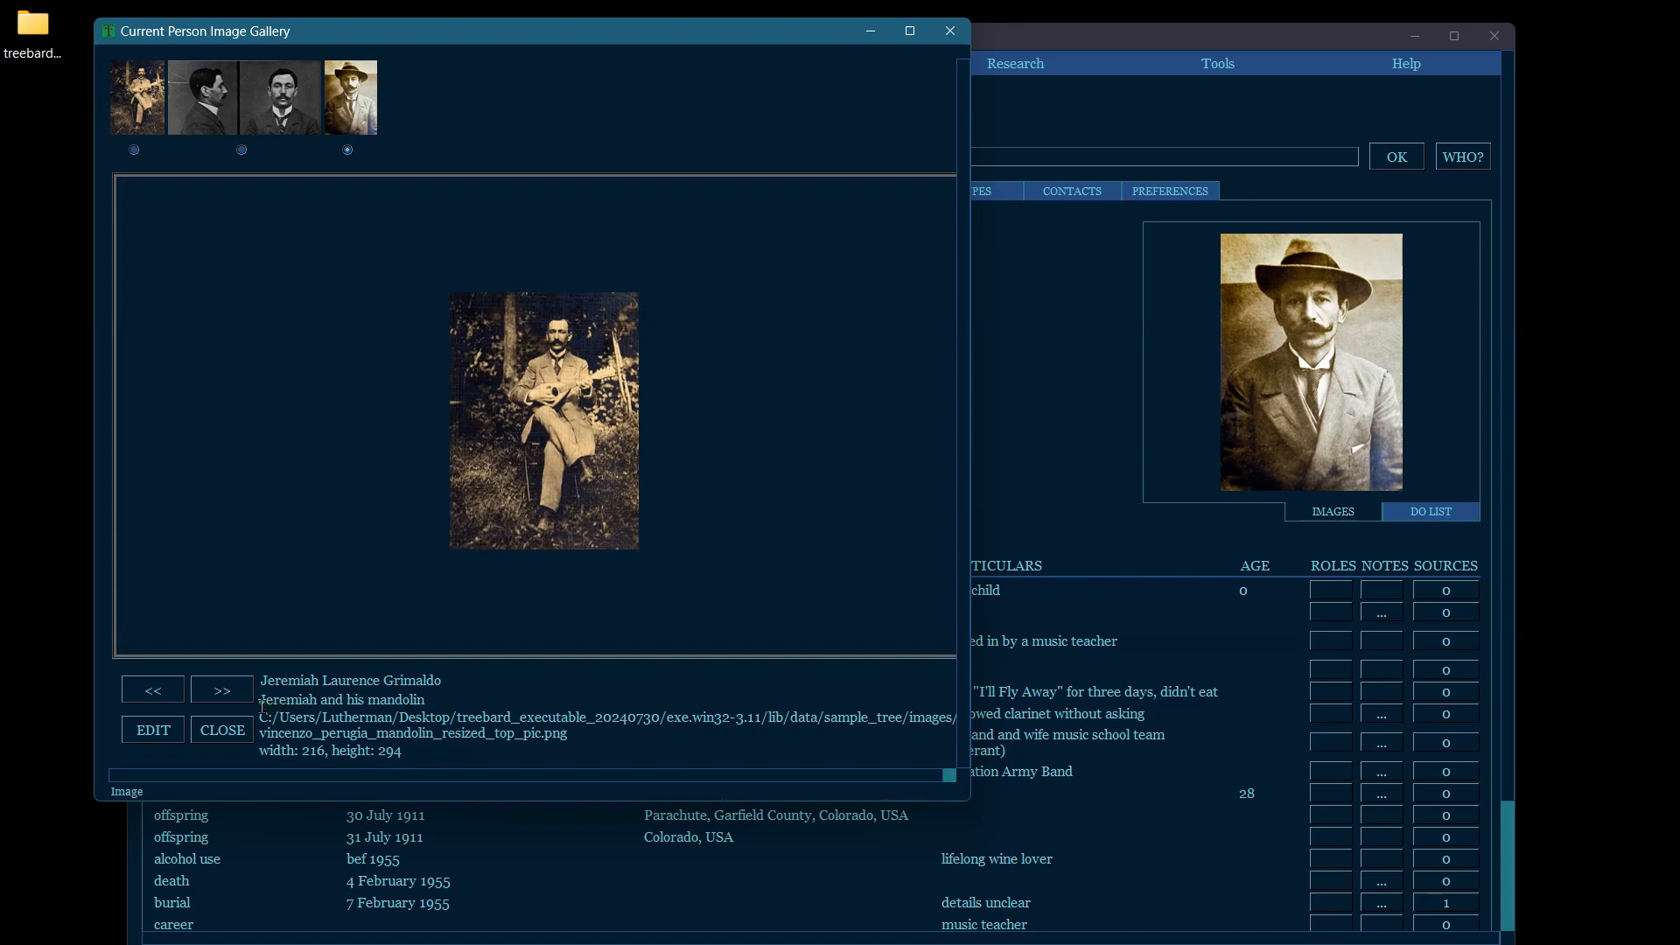
# Highlight the mandolin photo's caption, file path and dimensions in turn to examine the image details.
pyautogui.moveTo(261, 701); pyautogui.dragTo(417, 711)
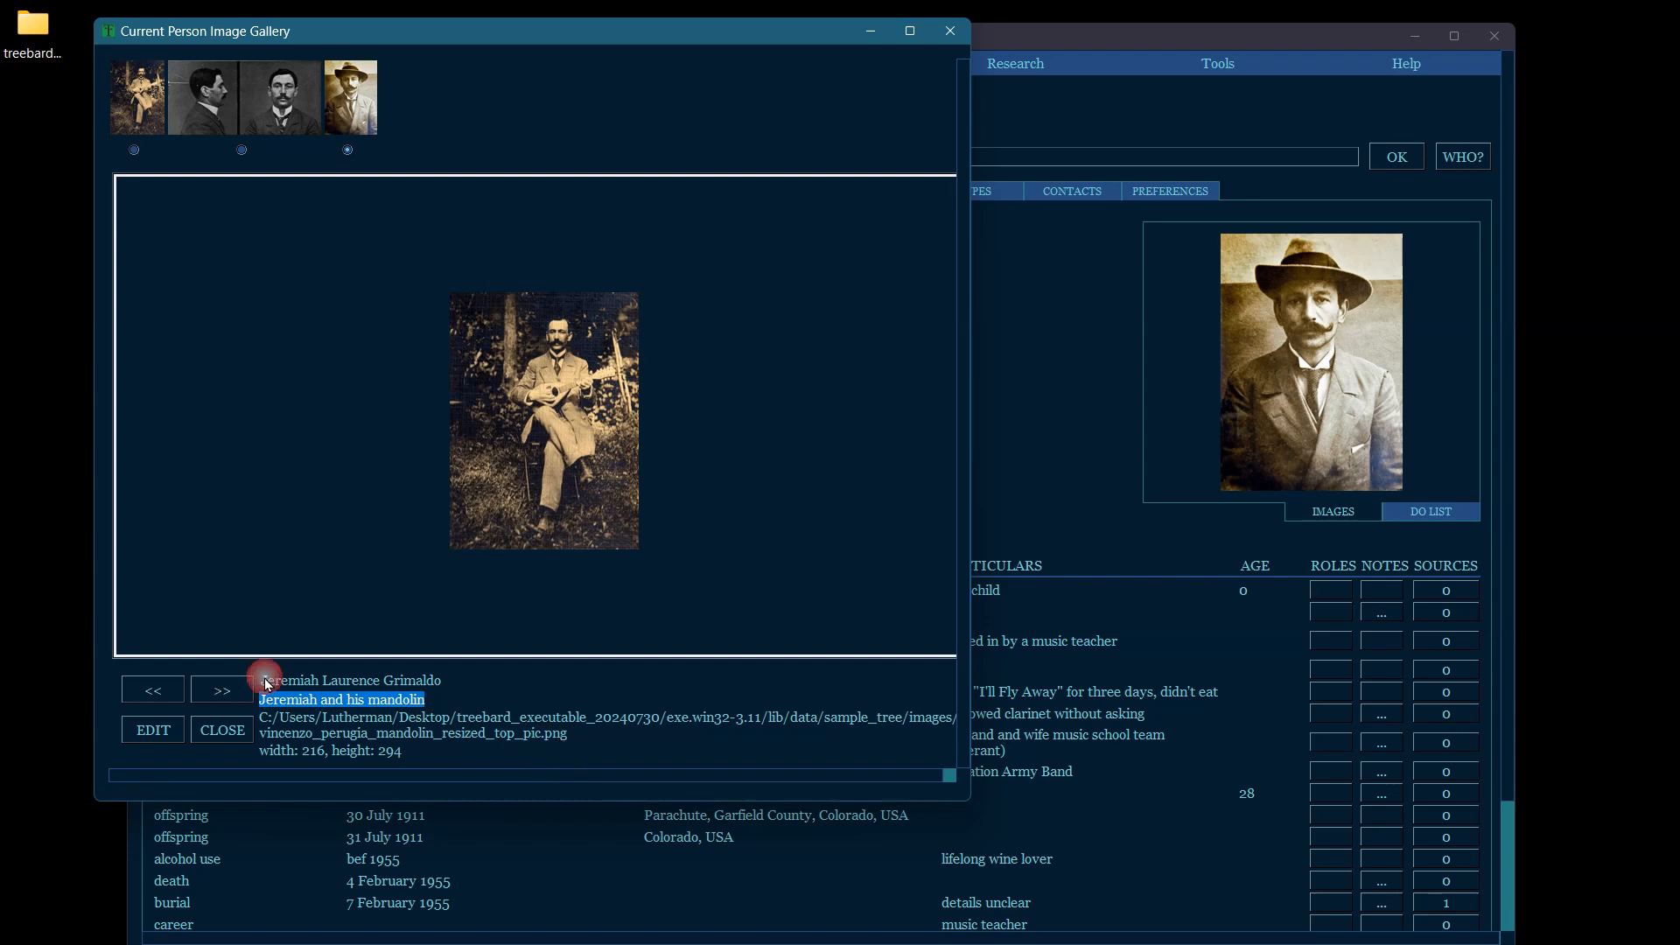
pyautogui.moveTo(260, 718); pyautogui.dragTo(538, 798)
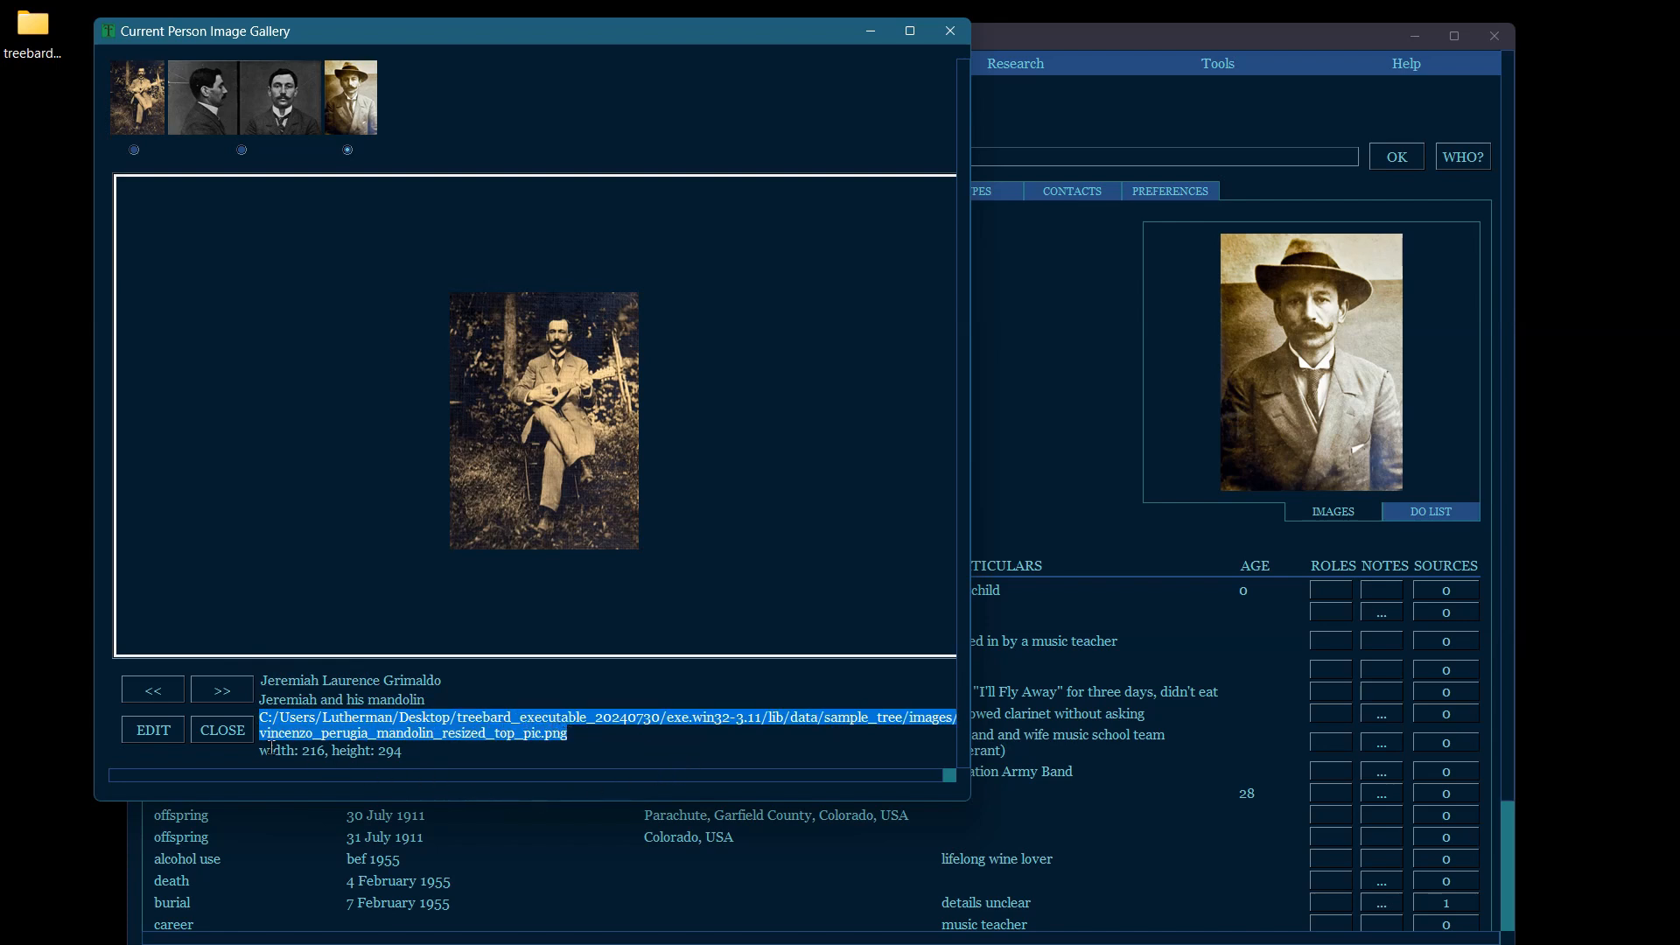
pyautogui.moveTo(264, 751); pyautogui.dragTo(405, 754)
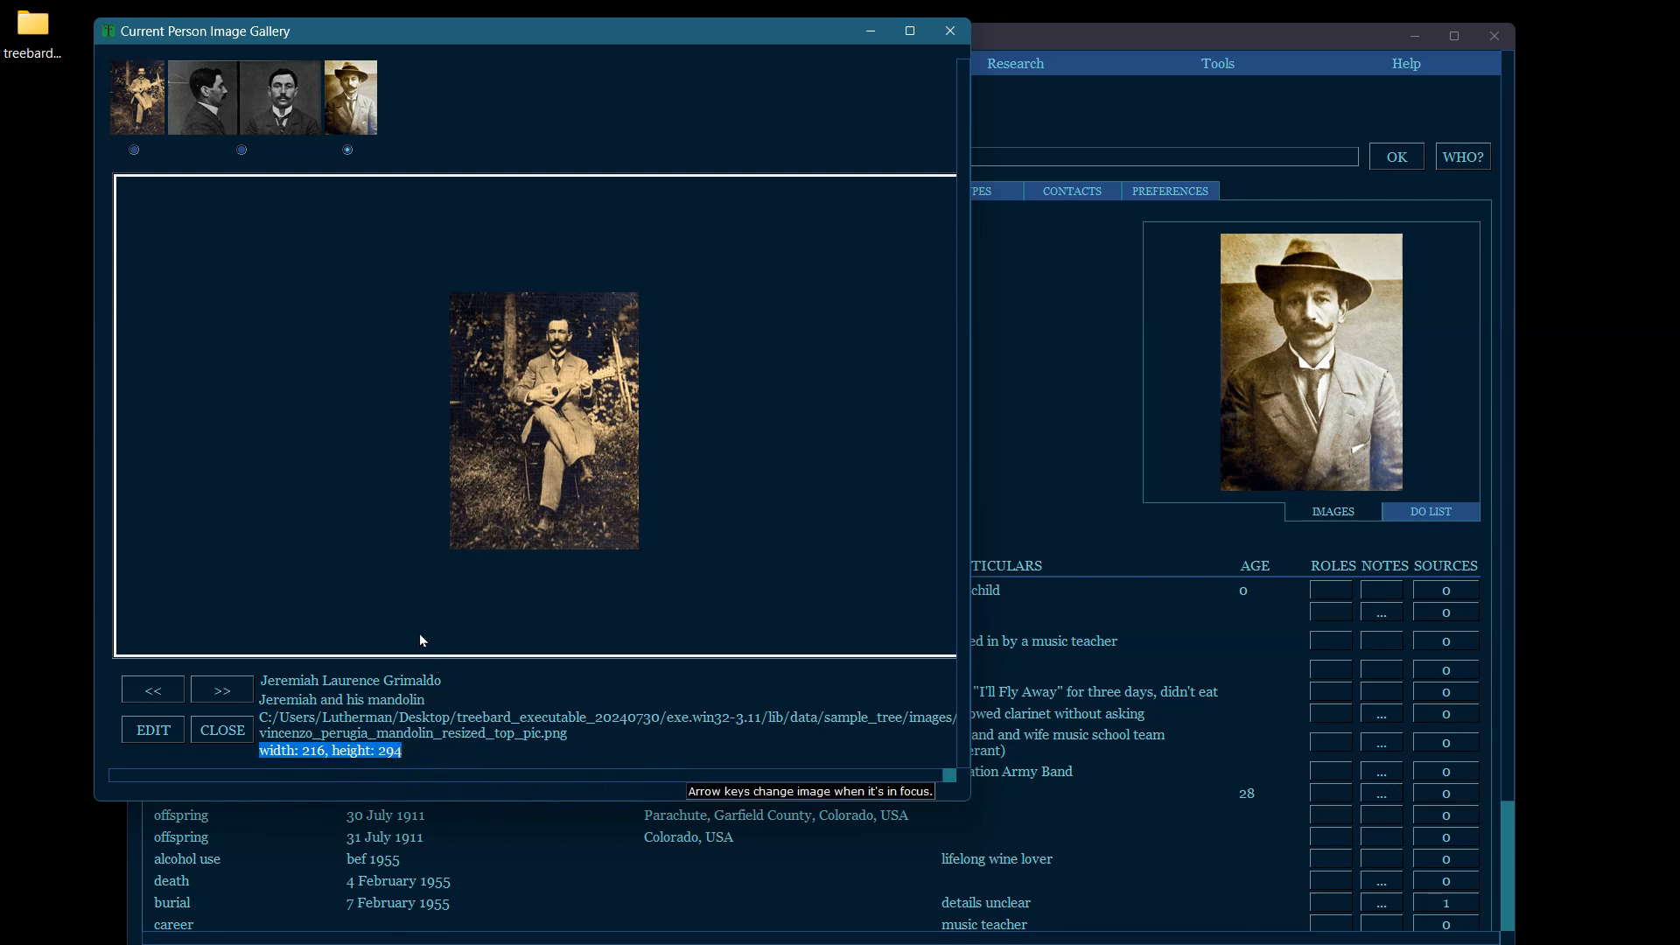
pyautogui.moveTo(263, 700); pyautogui.dragTo(426, 700)
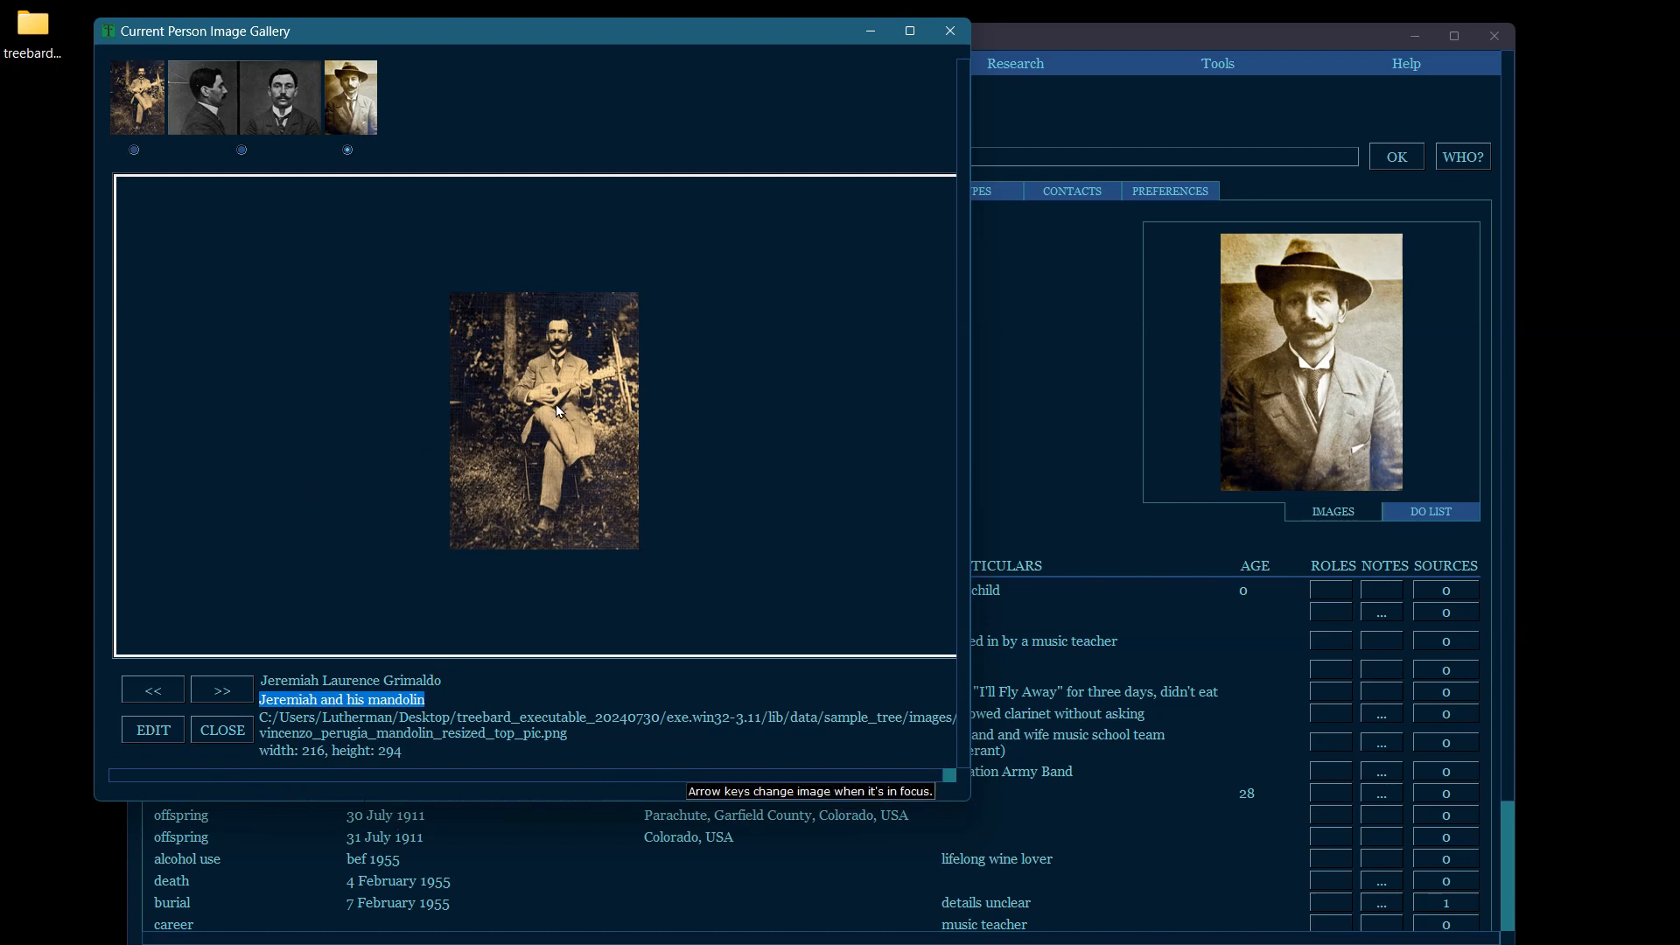
# Open the mandolin photo for editing and crop it to the man's upper body and mandolin under a new file name.
pyautogui.click(155, 733)
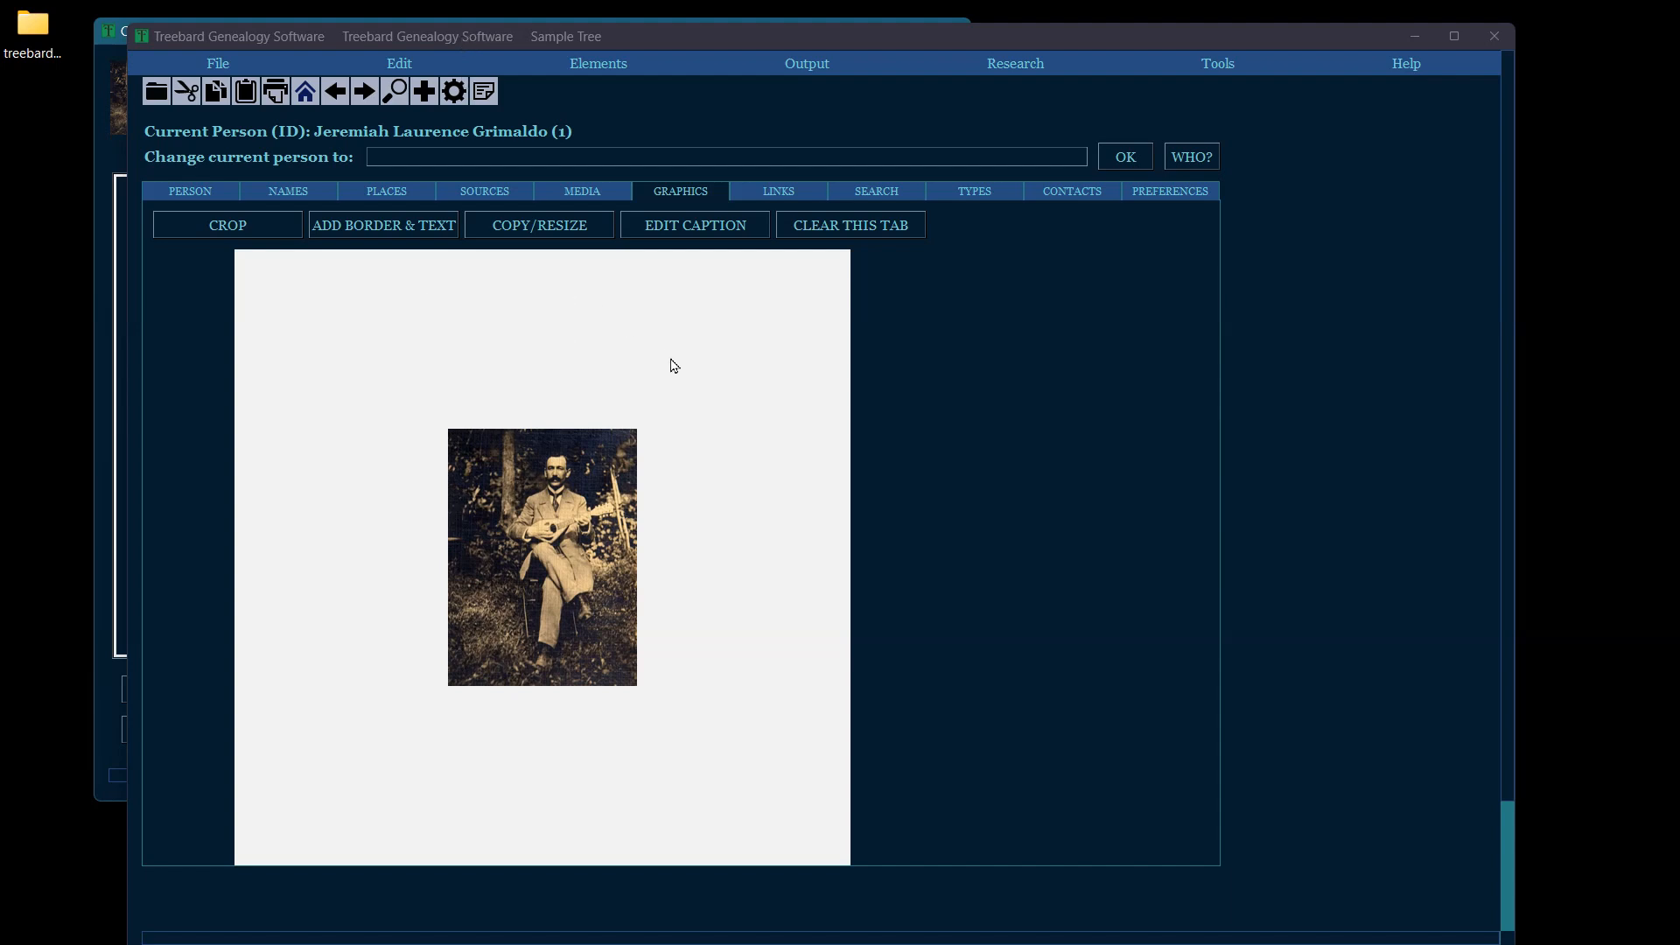
pyautogui.click(220, 227)
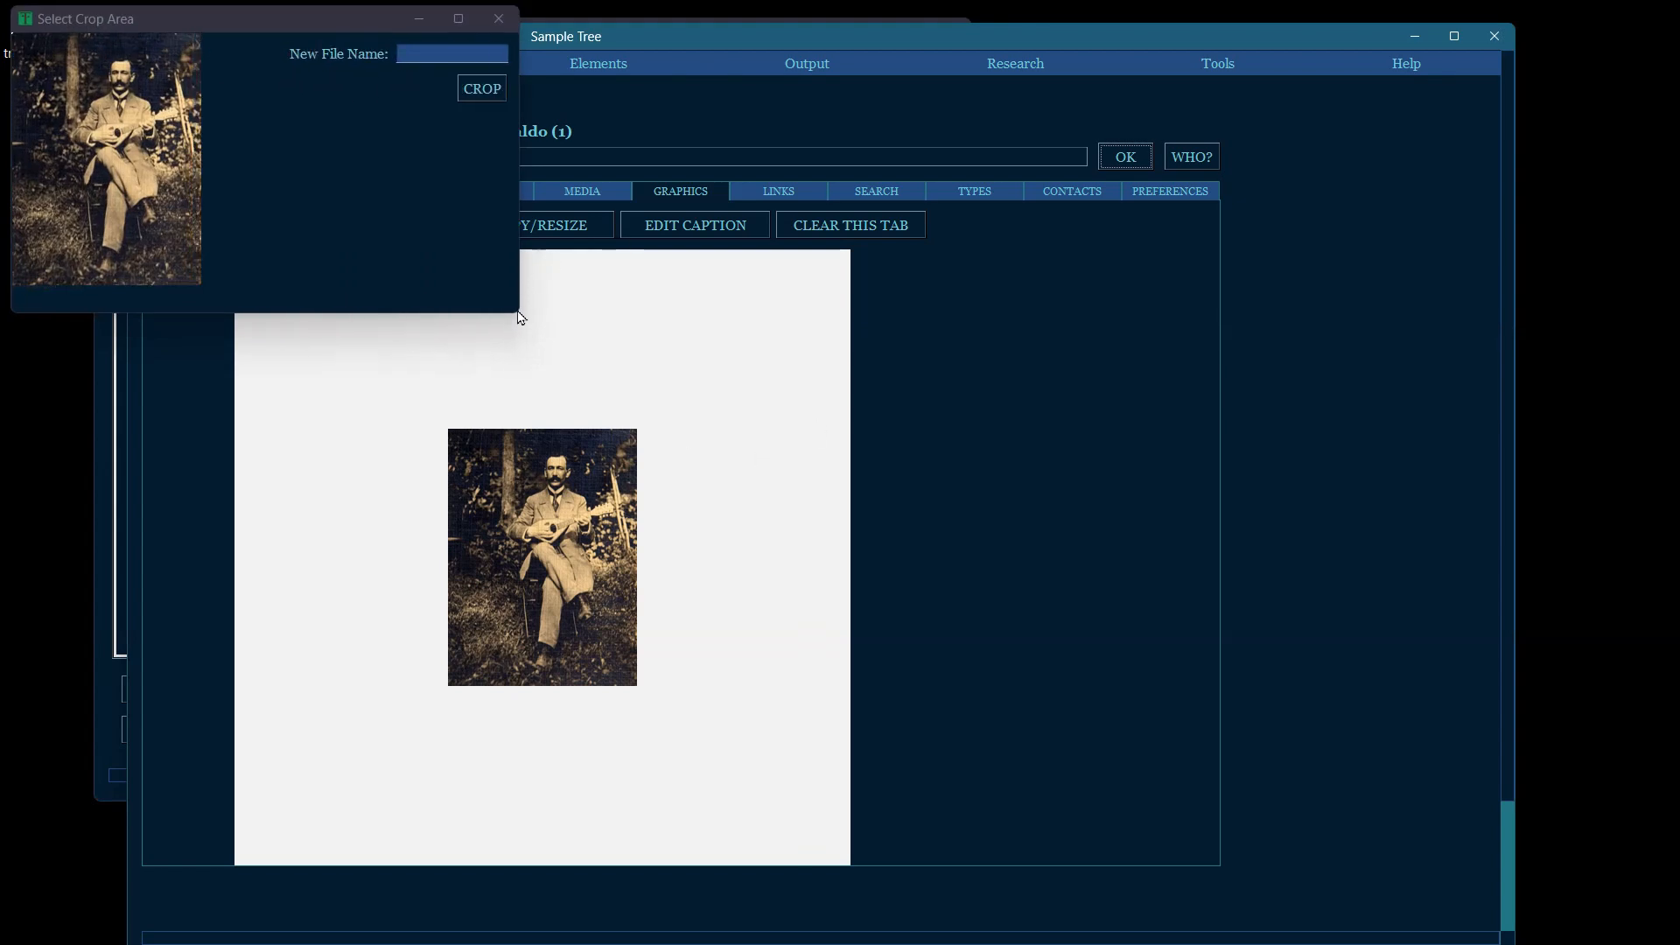
pyautogui.moveTo(517, 313); pyautogui.dragTo(536, 323)
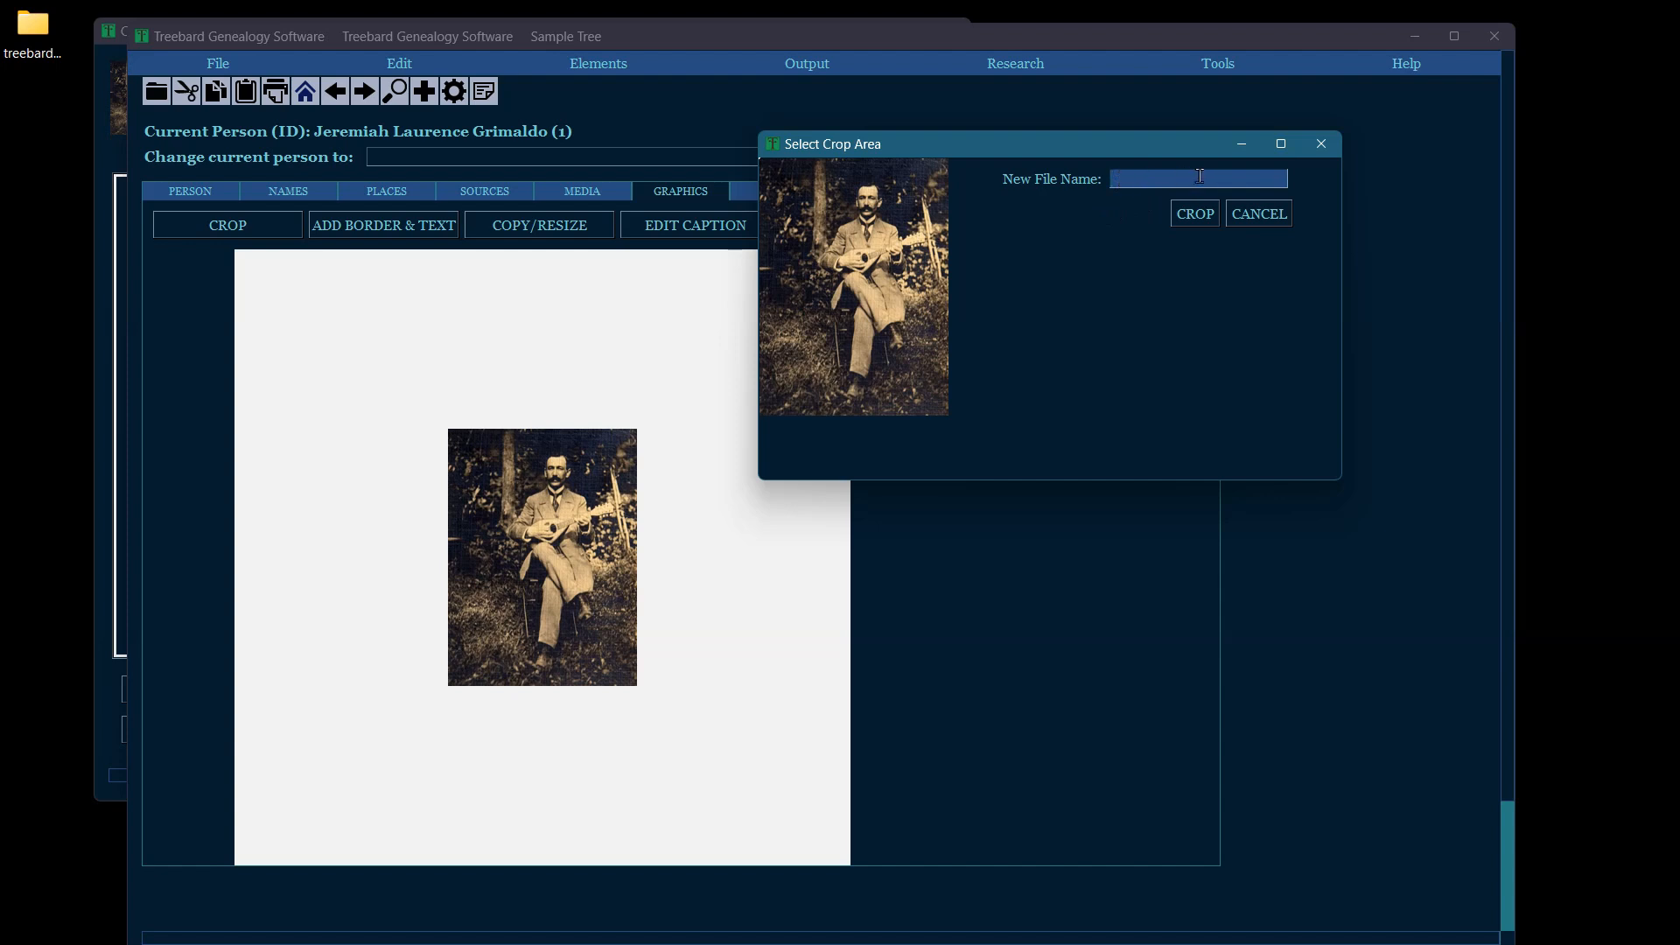
pyautogui.moveTo(809, 181); pyautogui.dragTo(917, 286)
pyautogui.click(1195, 211)
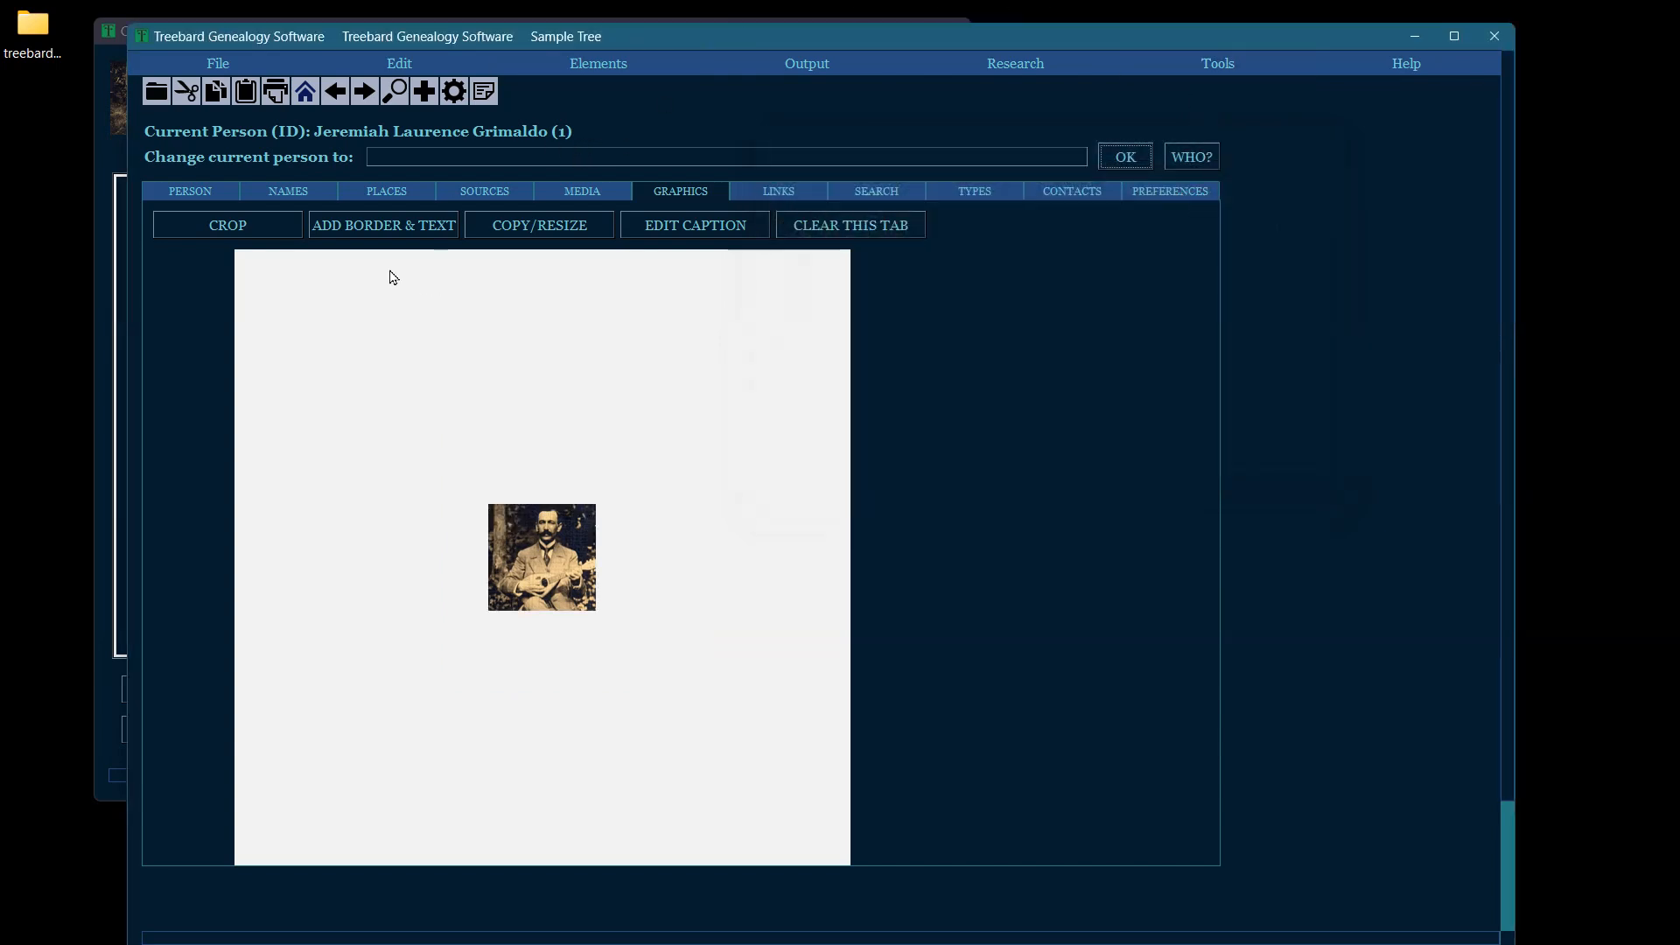
# Return to the current person's details, check the image gallery and close it again.
pyautogui.click(180, 190)
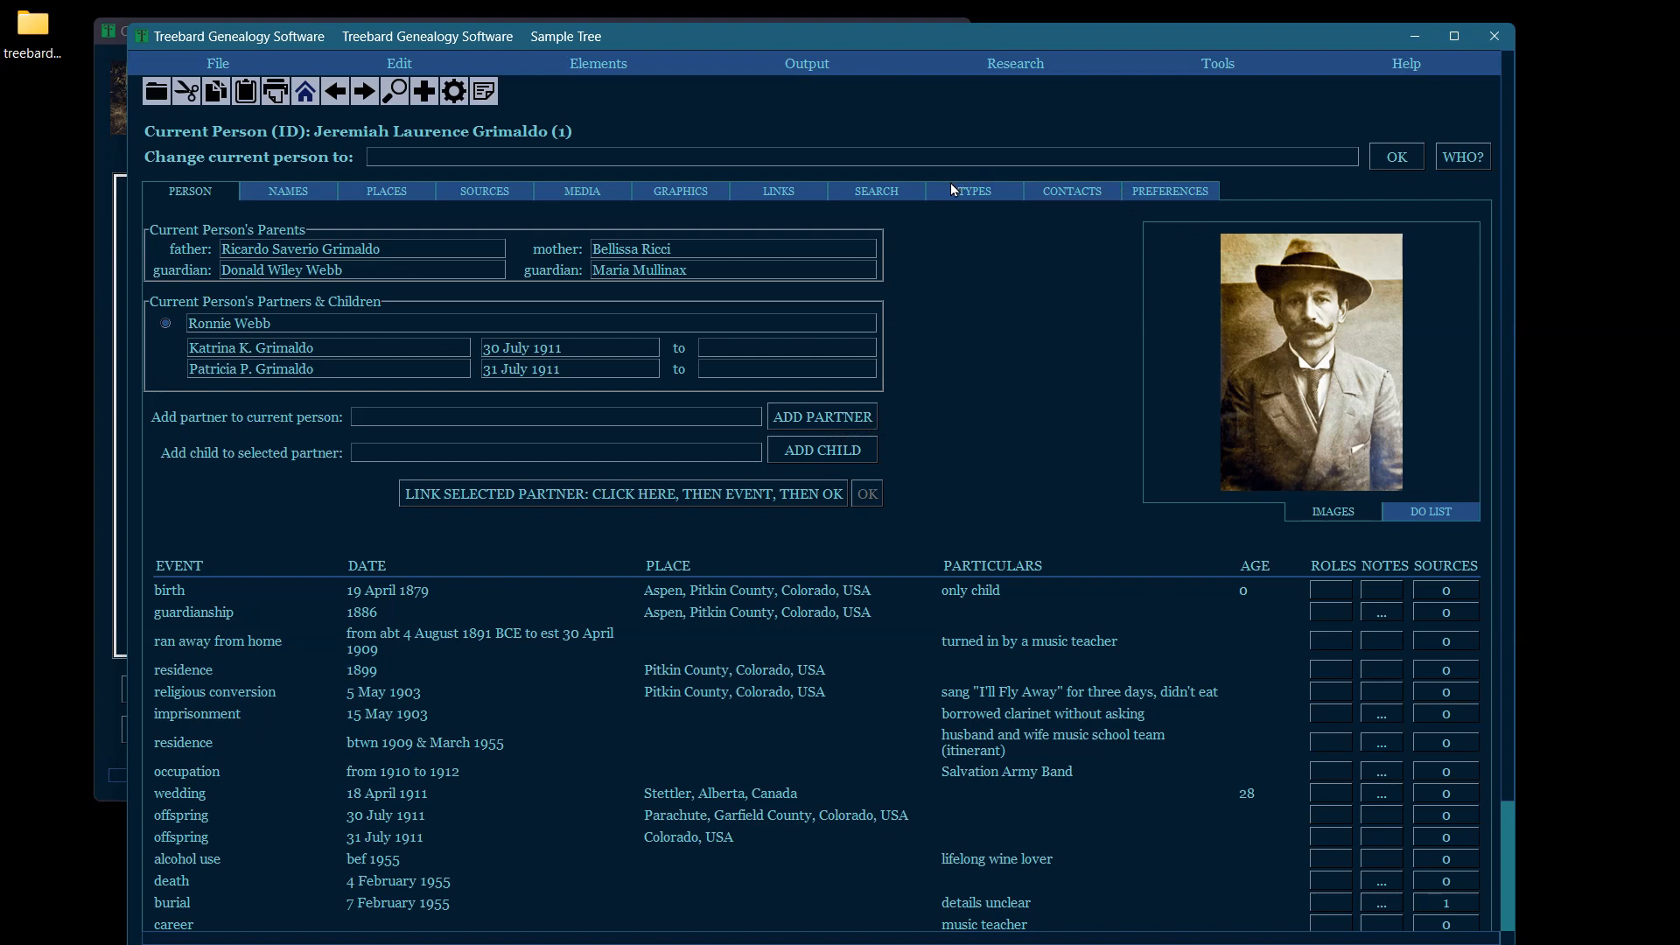
pyautogui.click(1294, 408)
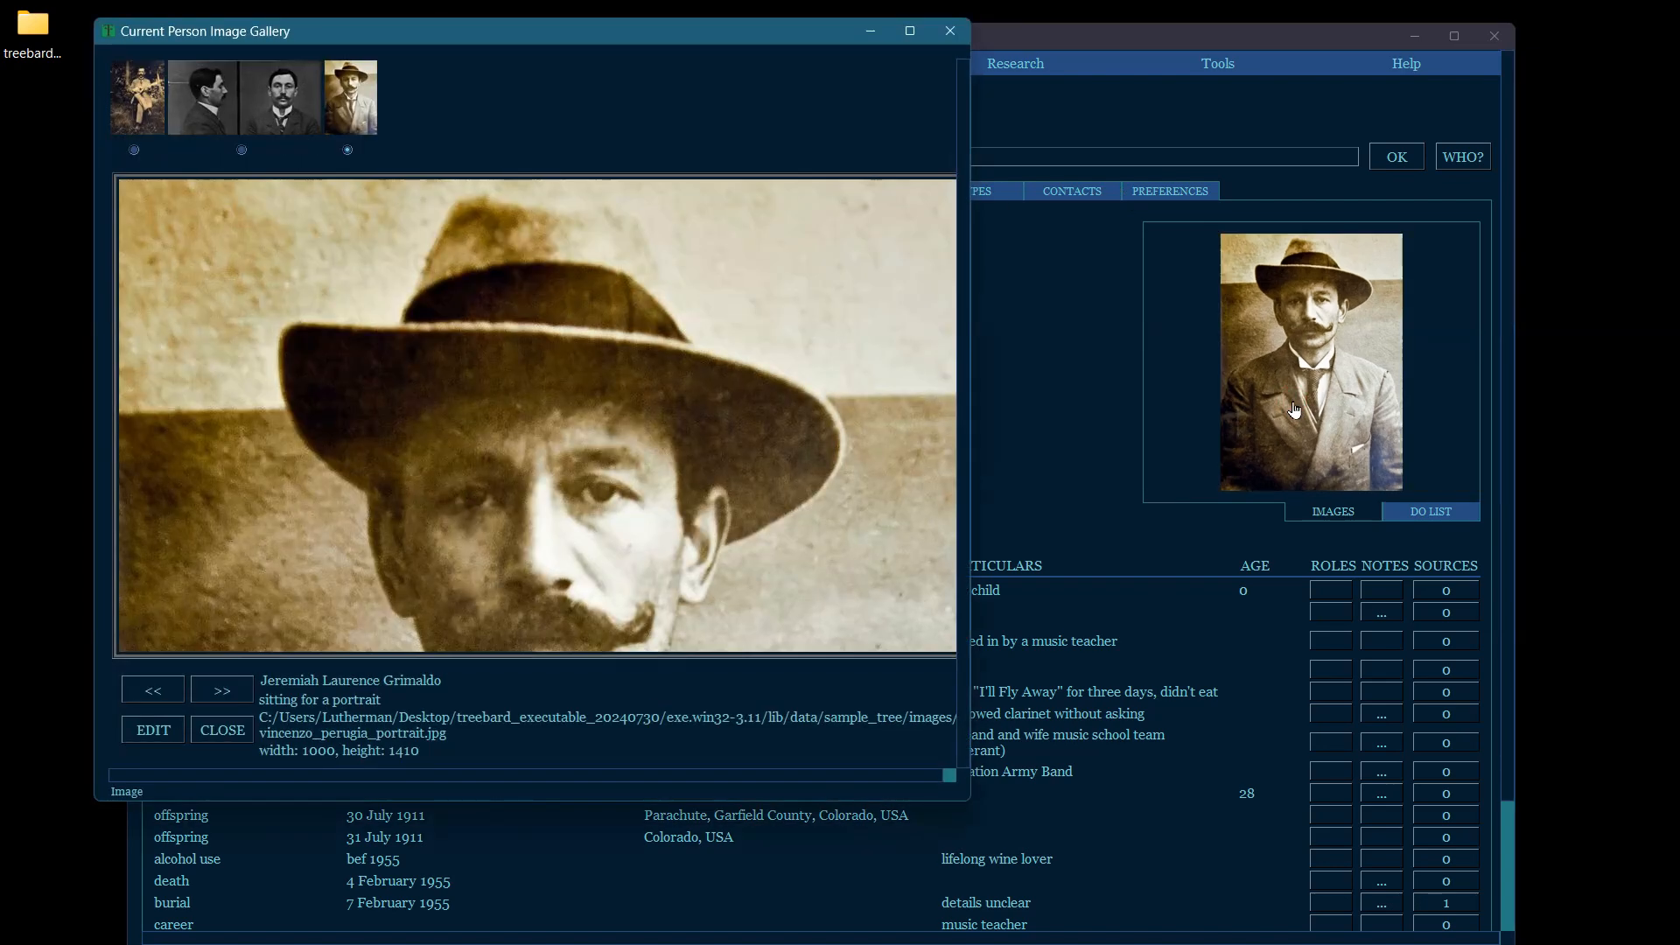
pyautogui.click(948, 32)
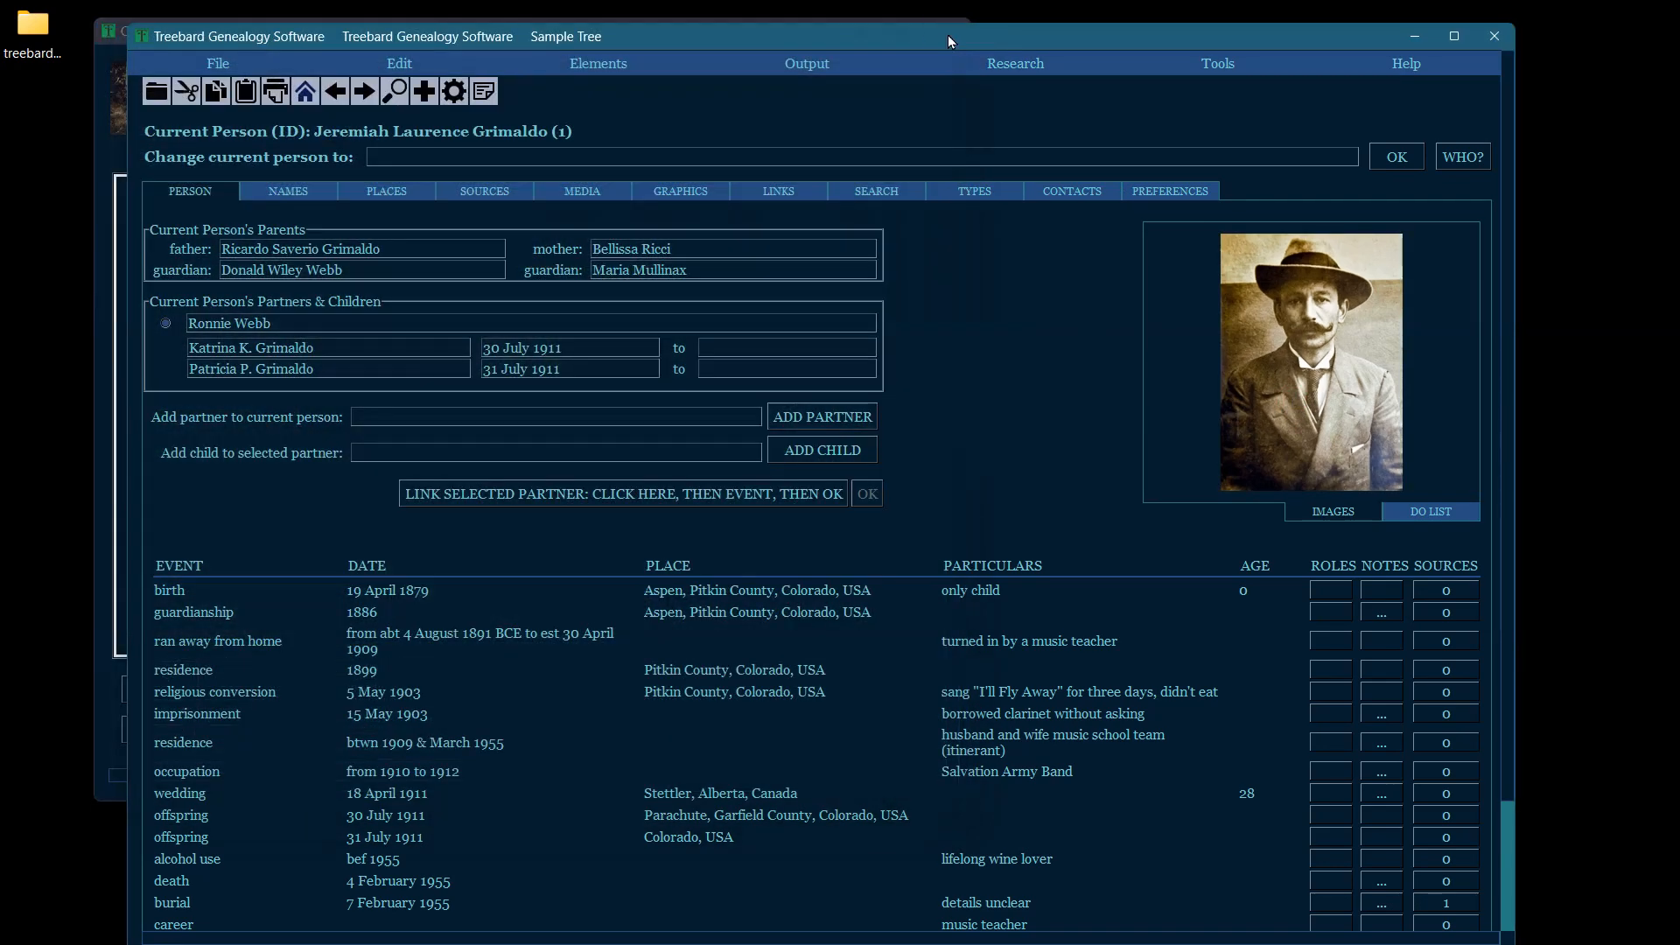
# Make the child born 31 July 1911 the current person and set the element type for media changes to female.
pyautogui.click(242, 368)
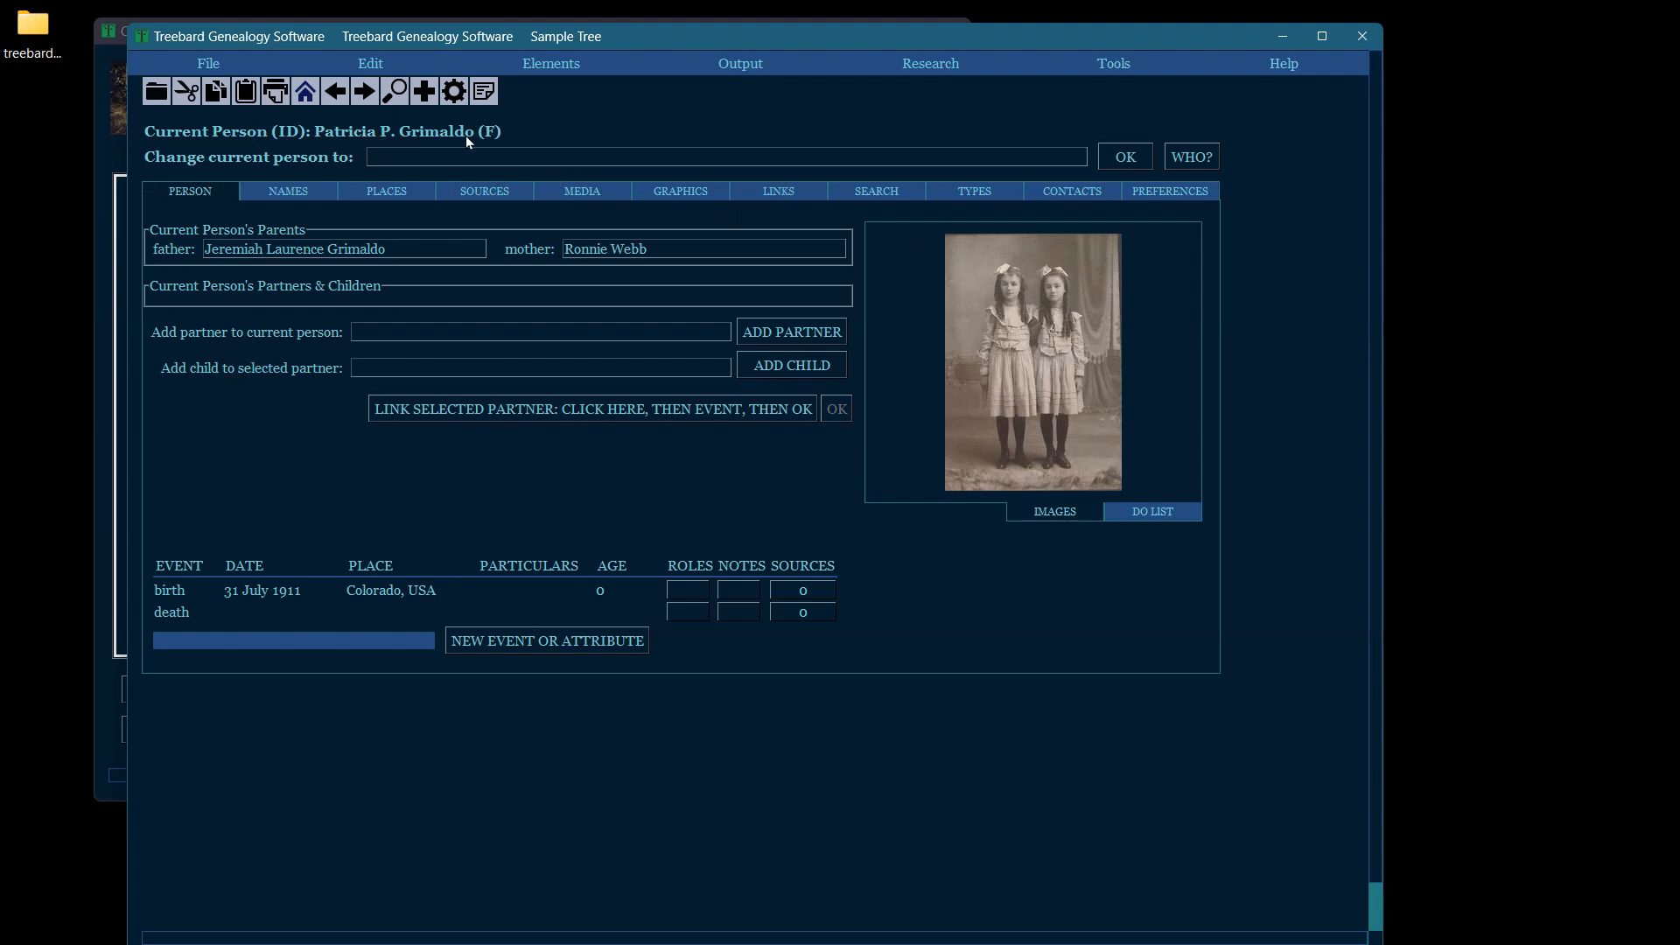
pyautogui.click(582, 194)
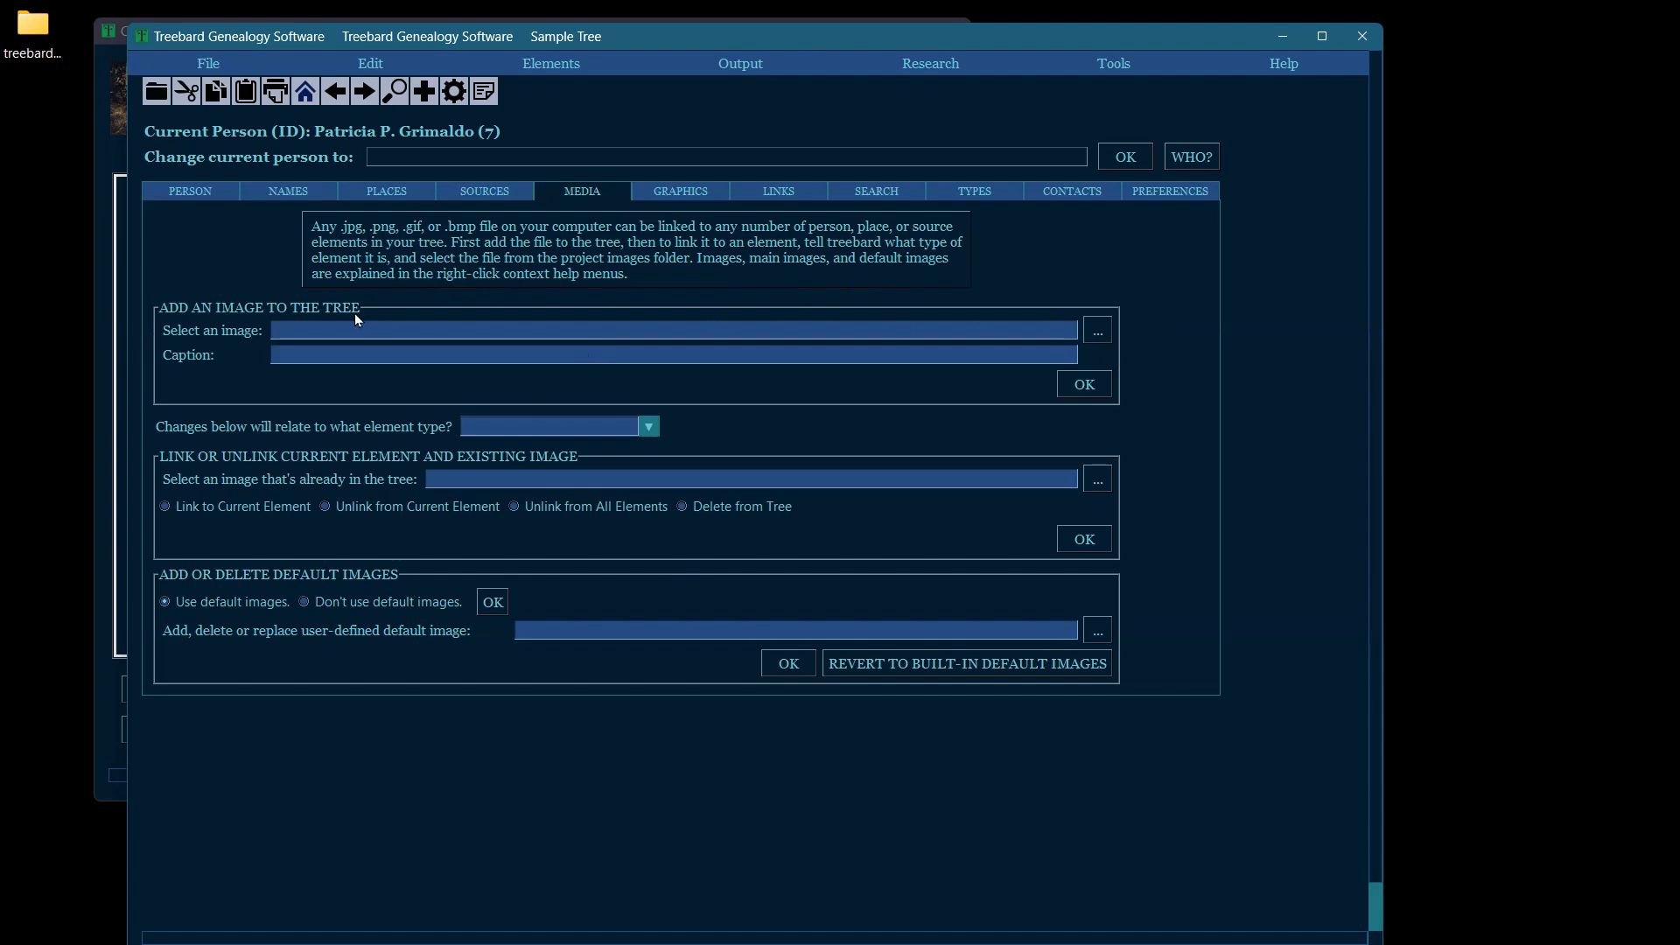
pyautogui.click(650, 427)
pyautogui.click(516, 479)
# Review the available element types, the current place's gallery, the current source and the current person's details.
pyautogui.click(655, 431)
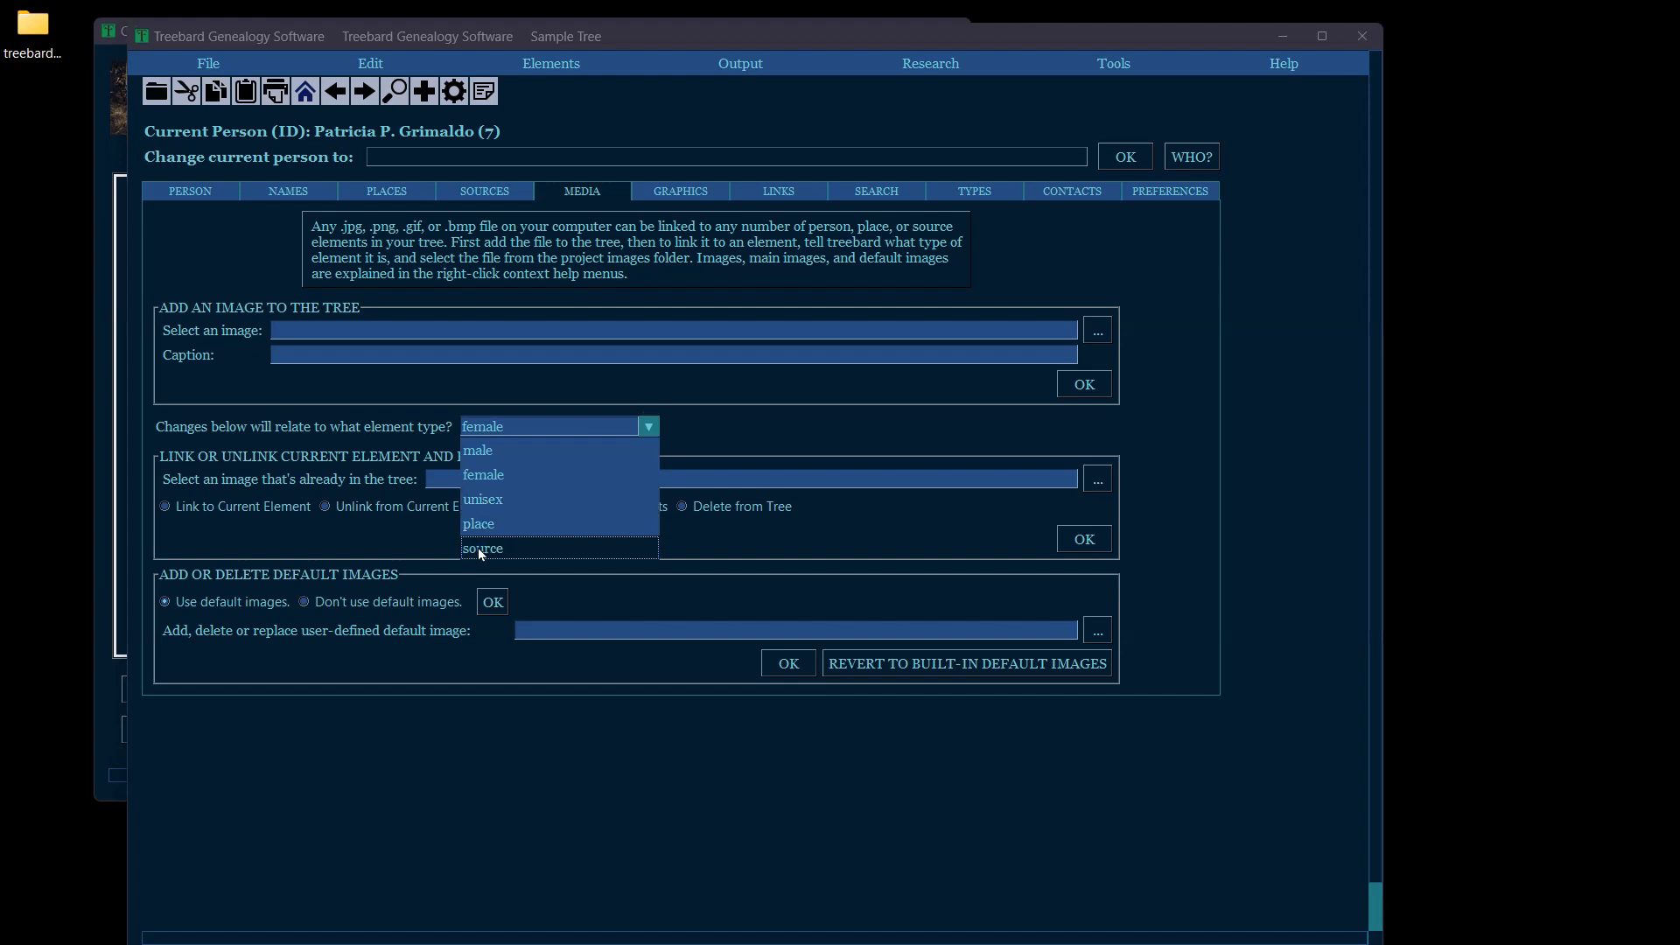
pyautogui.click(378, 194)
pyautogui.click(337, 287)
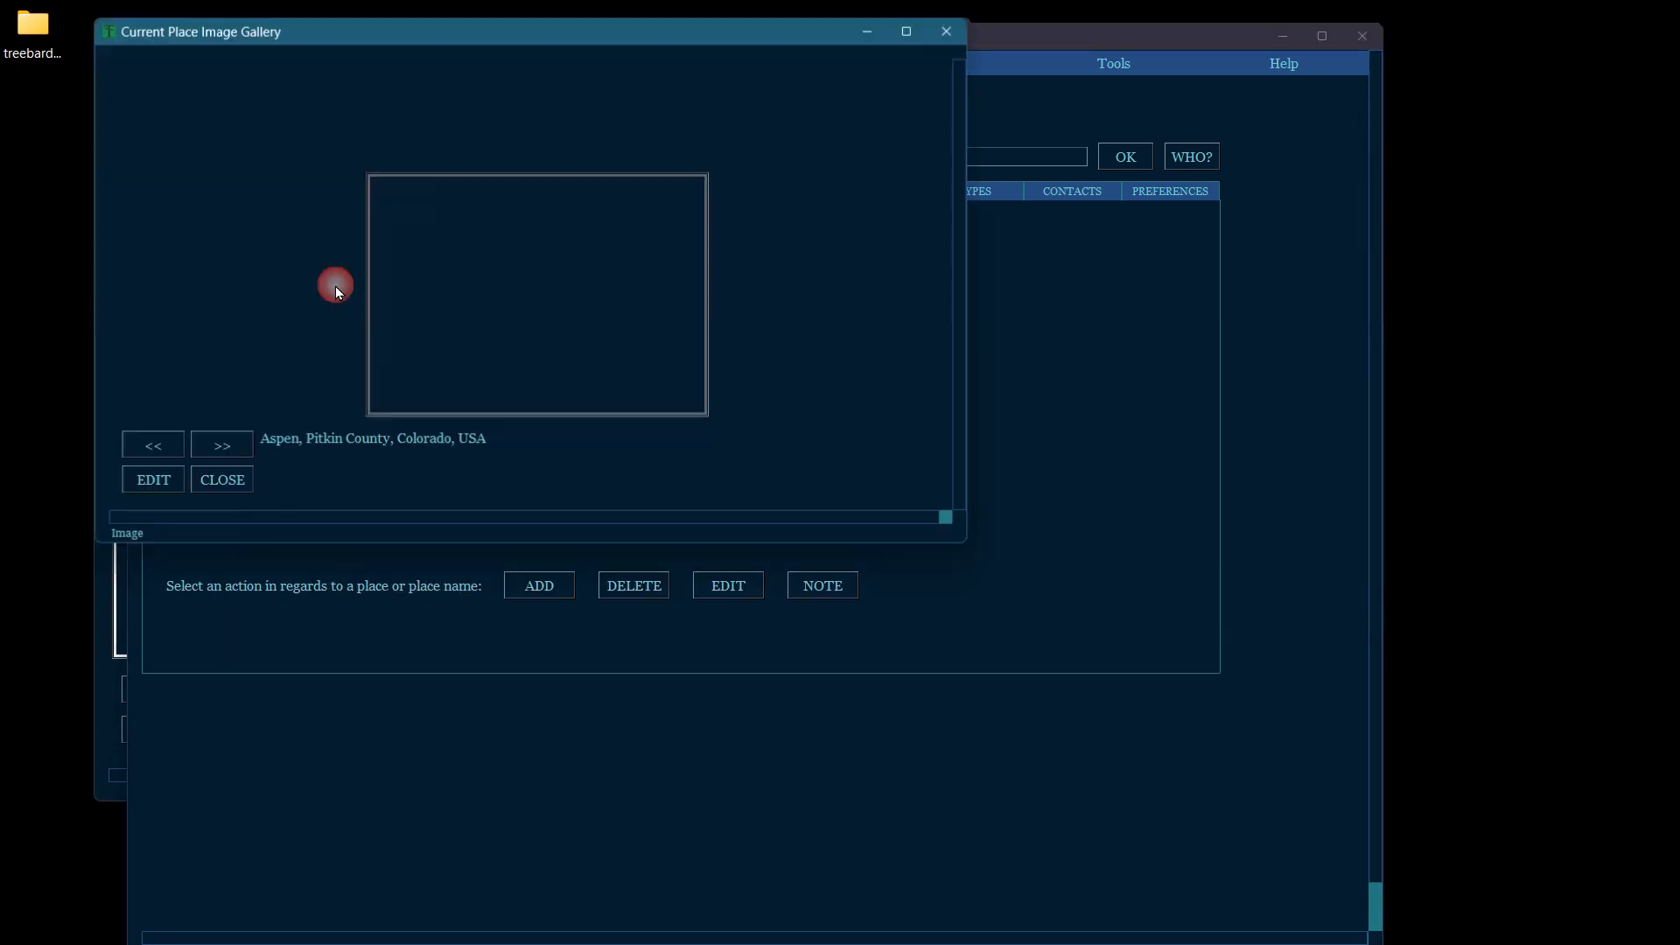
pyautogui.click(223, 483)
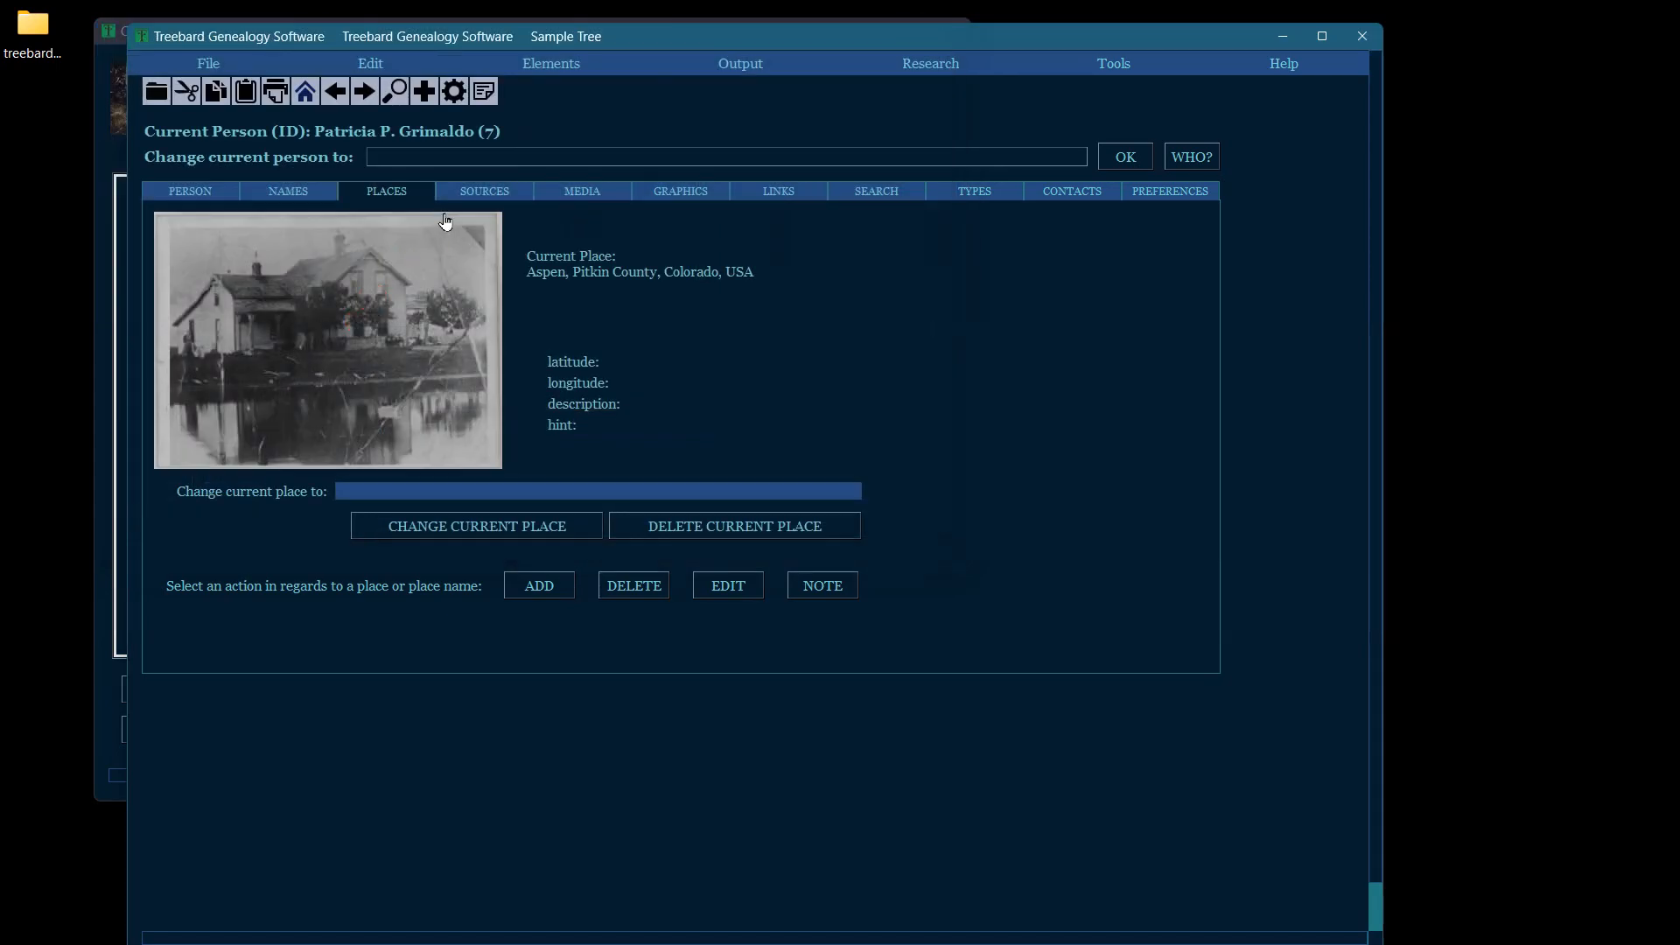
pyautogui.click(471, 192)
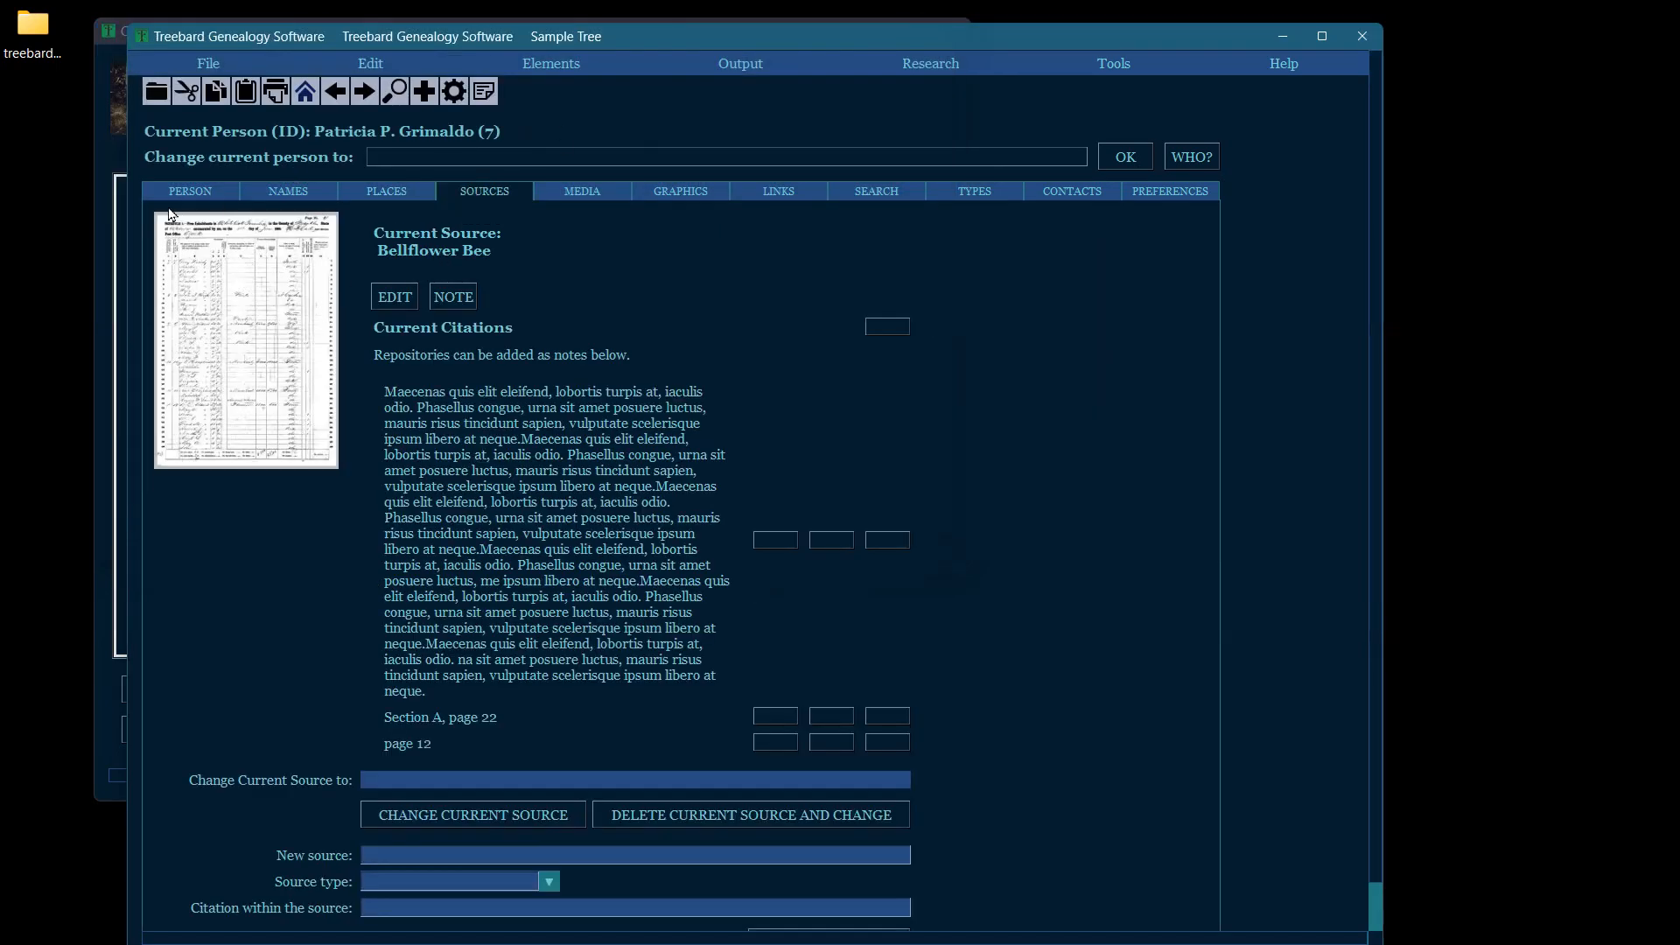
pyautogui.click(190, 194)
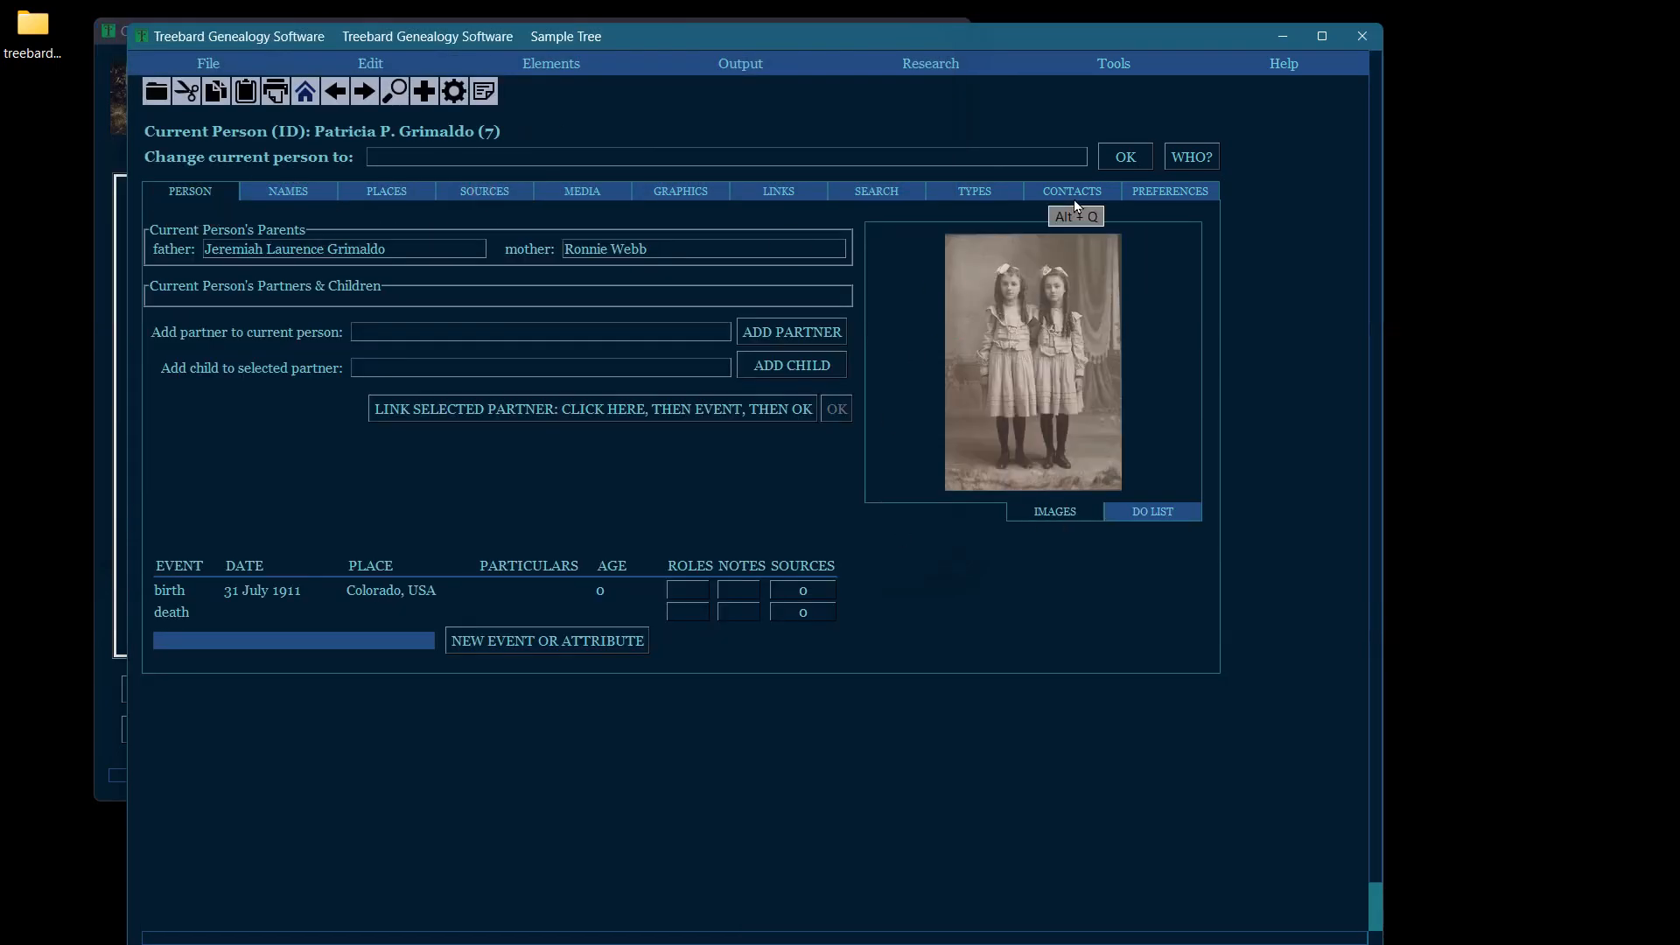
# Choose hhh.png from the tree's images folder, listed in Details view by date, and set it to Link to Current Element.
pyautogui.click(553, 187)
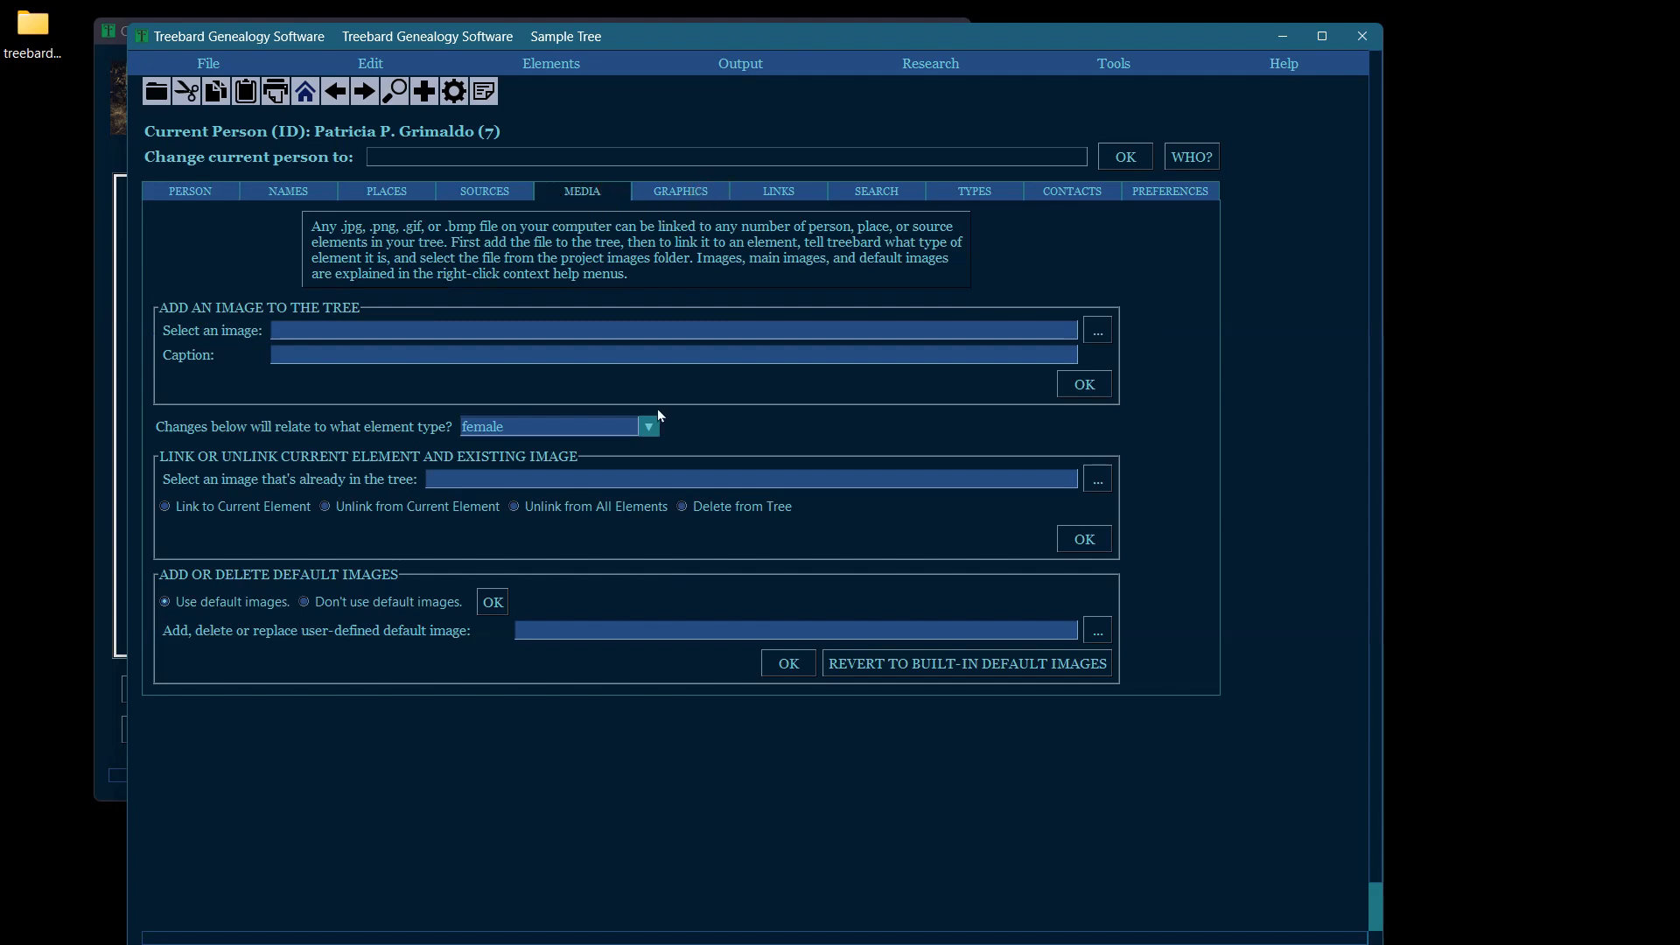
pyautogui.click(1098, 479)
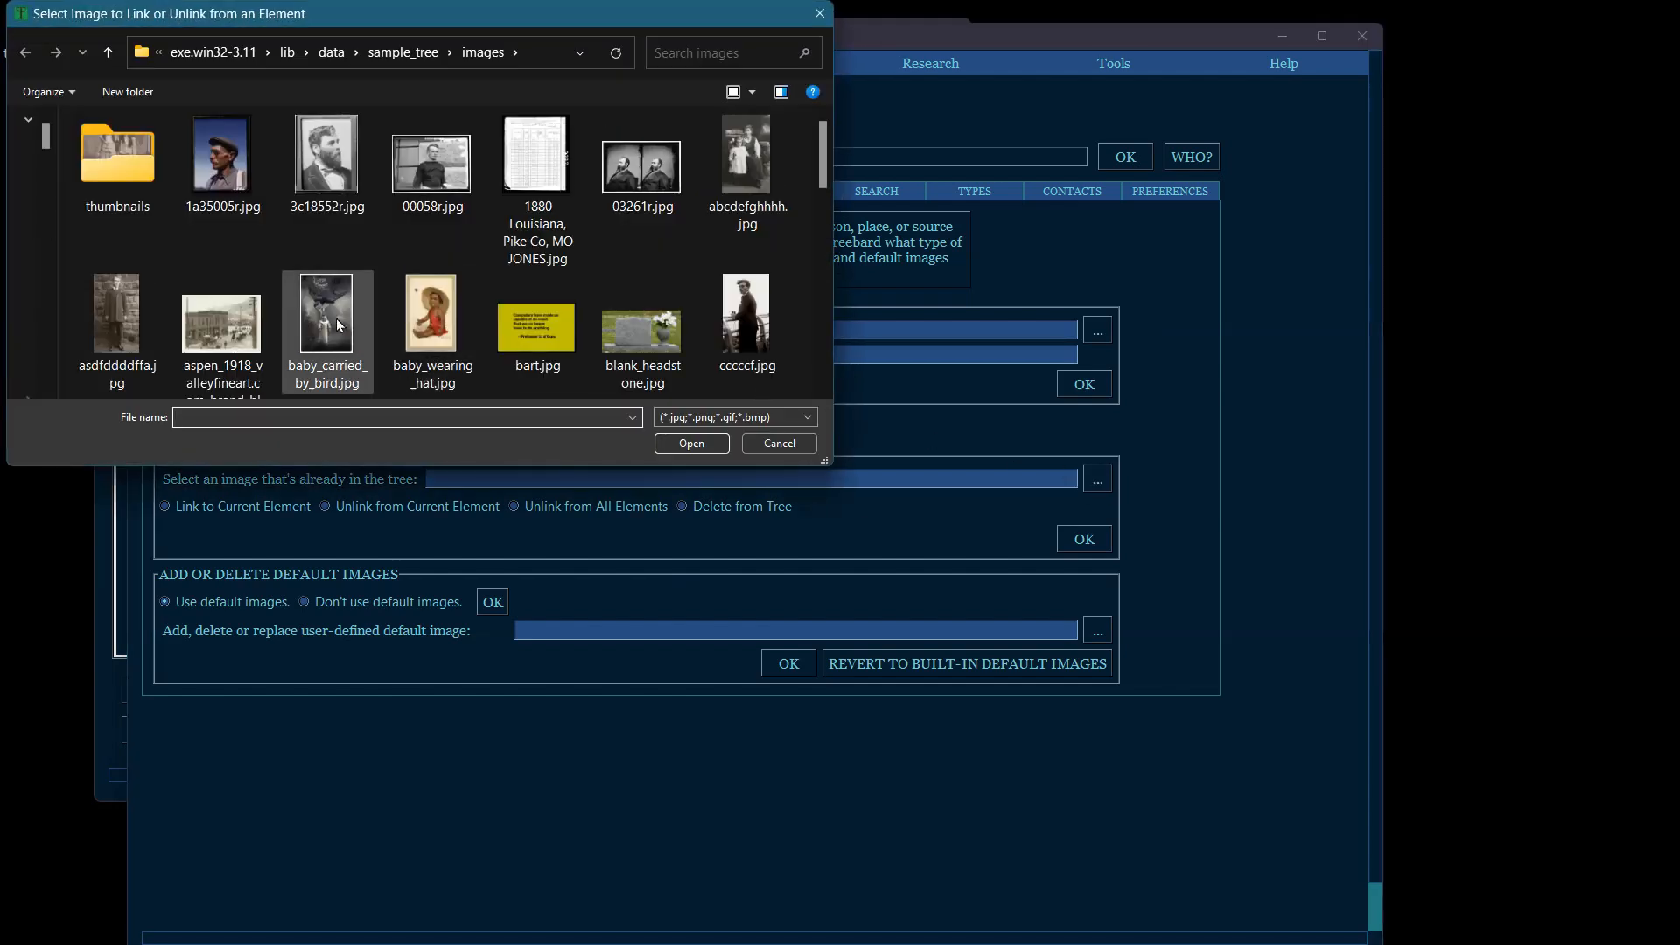
pyautogui.click(752, 91)
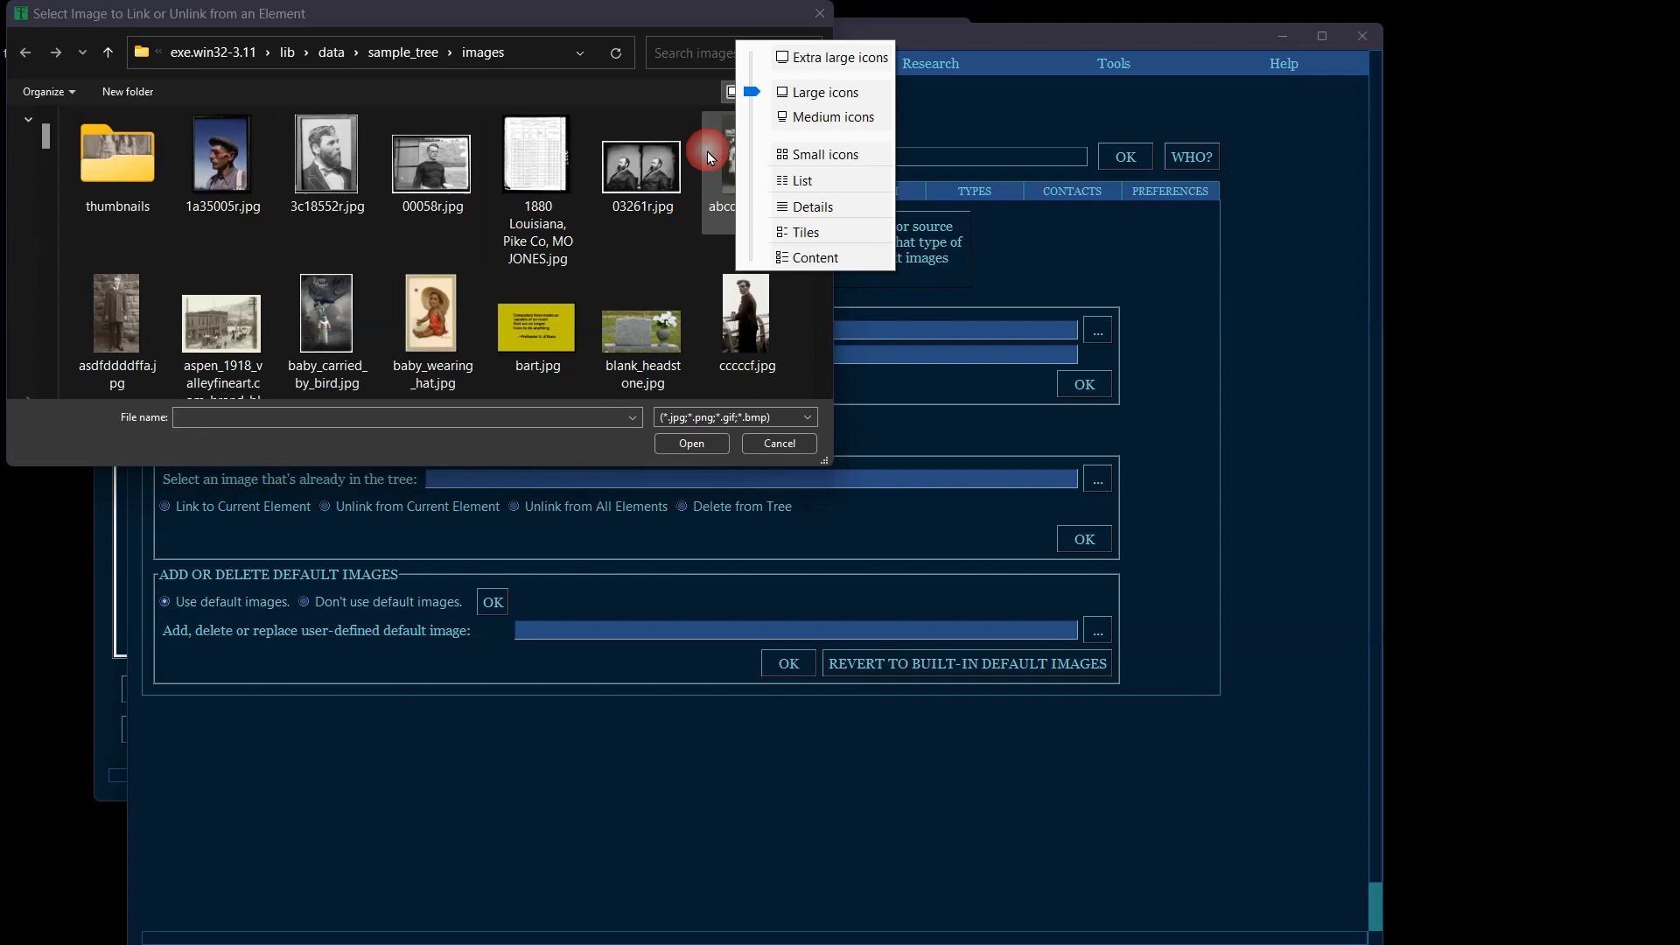
pyautogui.click(835, 206)
pyautogui.click(236, 119)
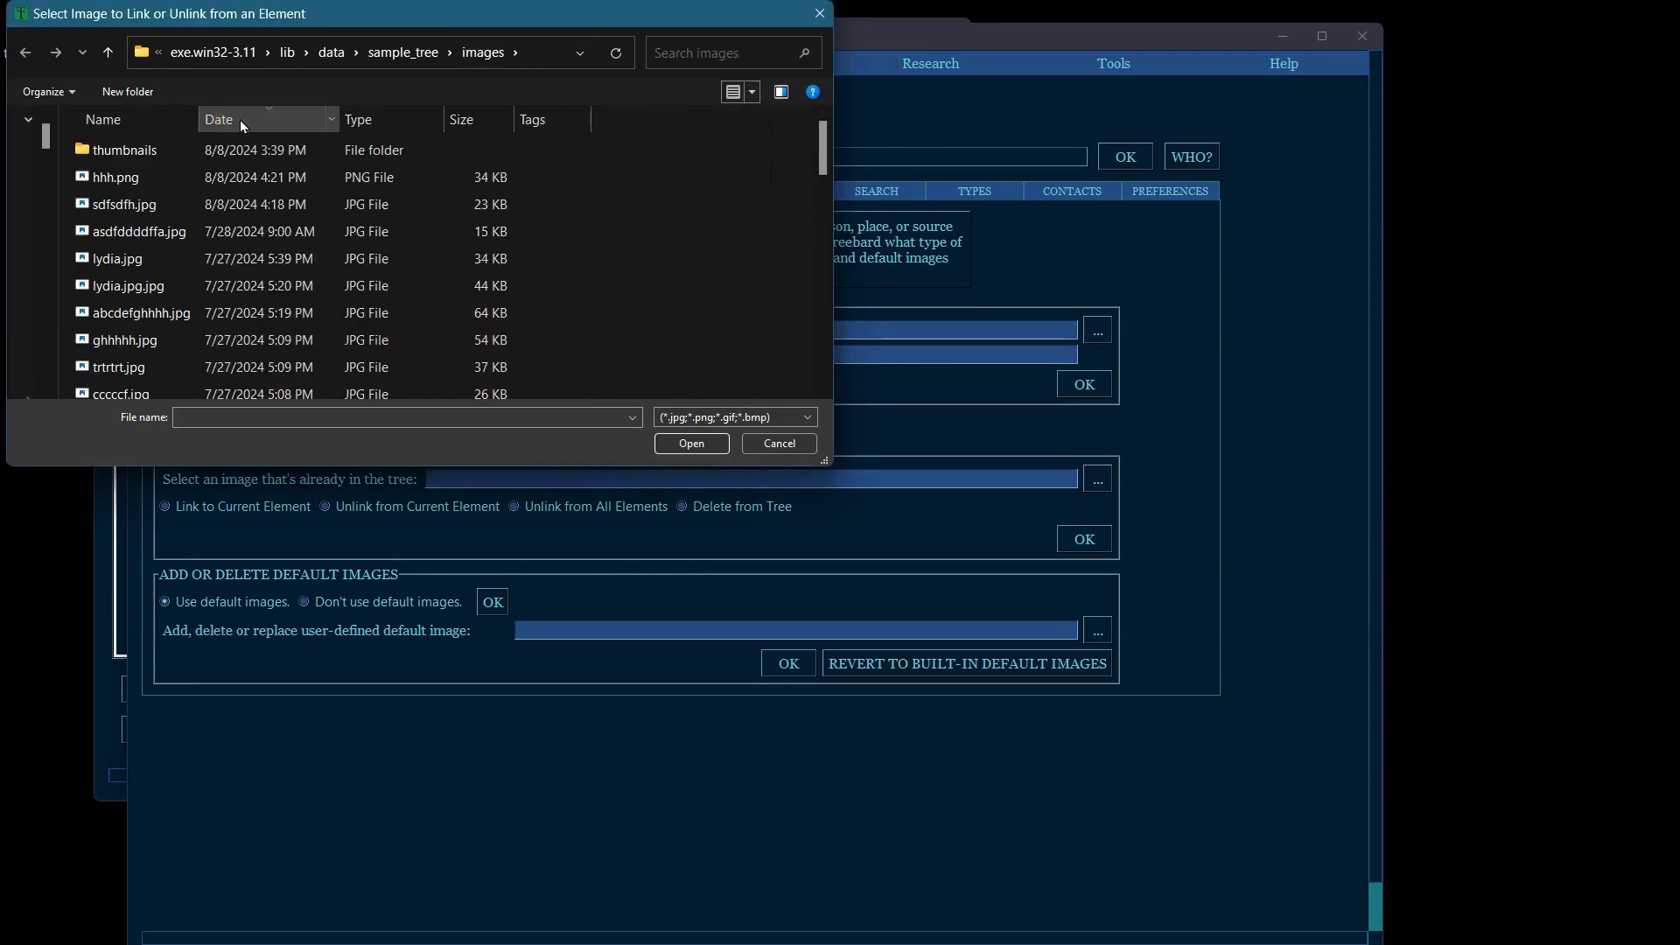
pyautogui.click(245, 119)
pyautogui.click(245, 119)
pyautogui.click(117, 176)
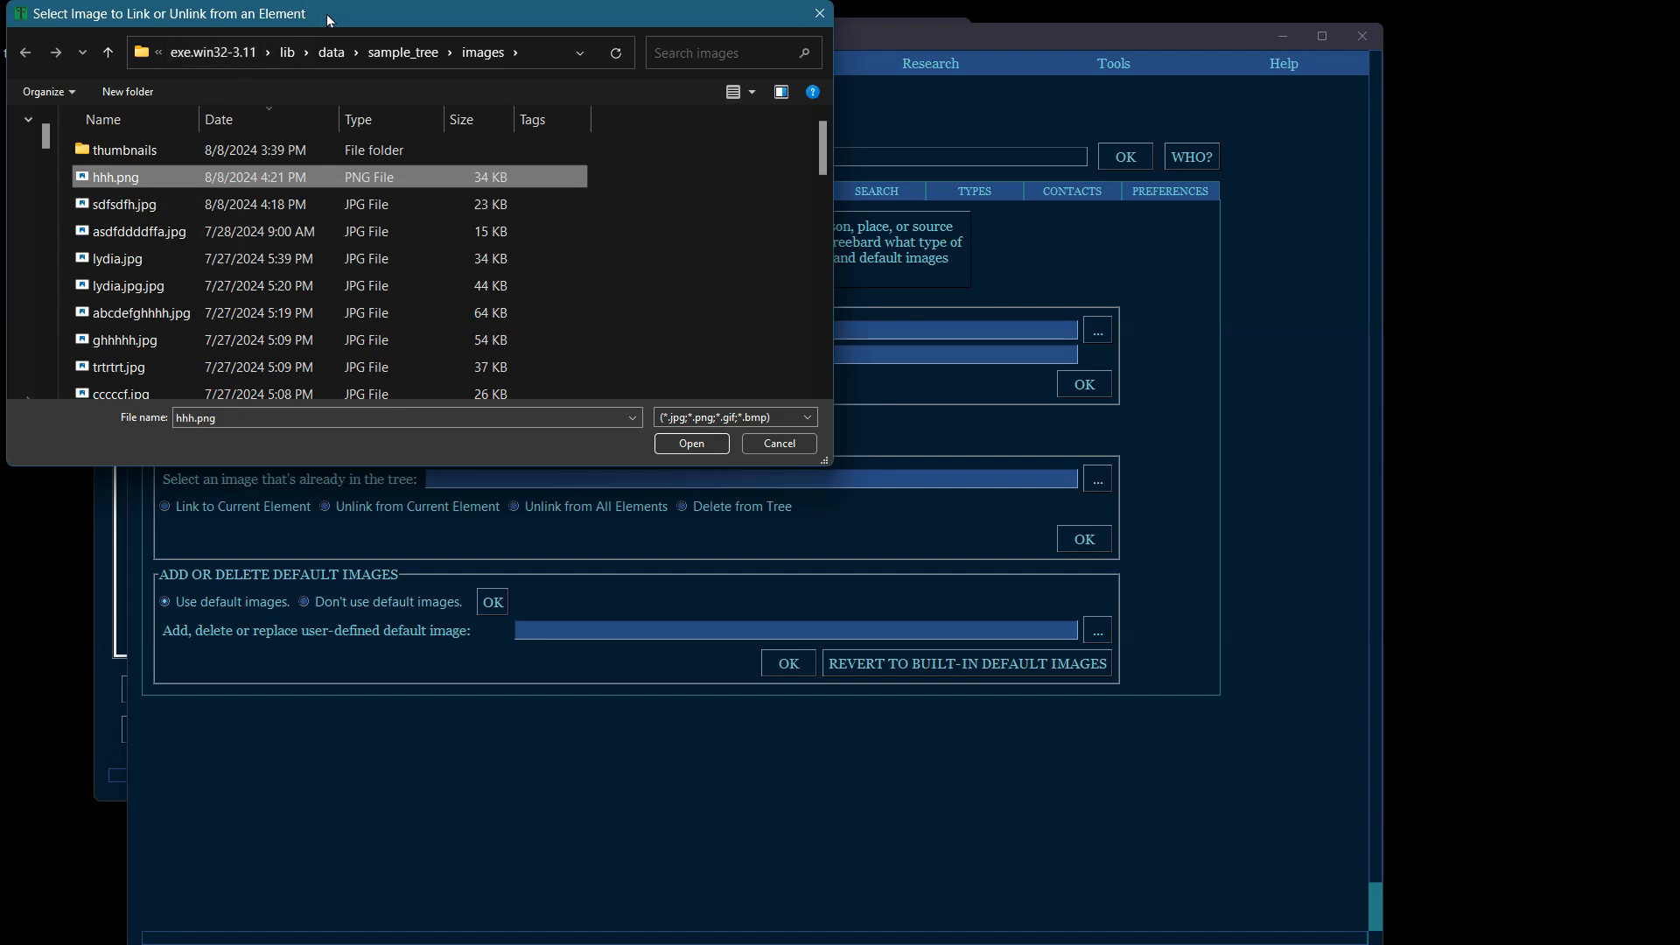
pyautogui.moveTo(326, 15); pyautogui.dragTo(586, 38)
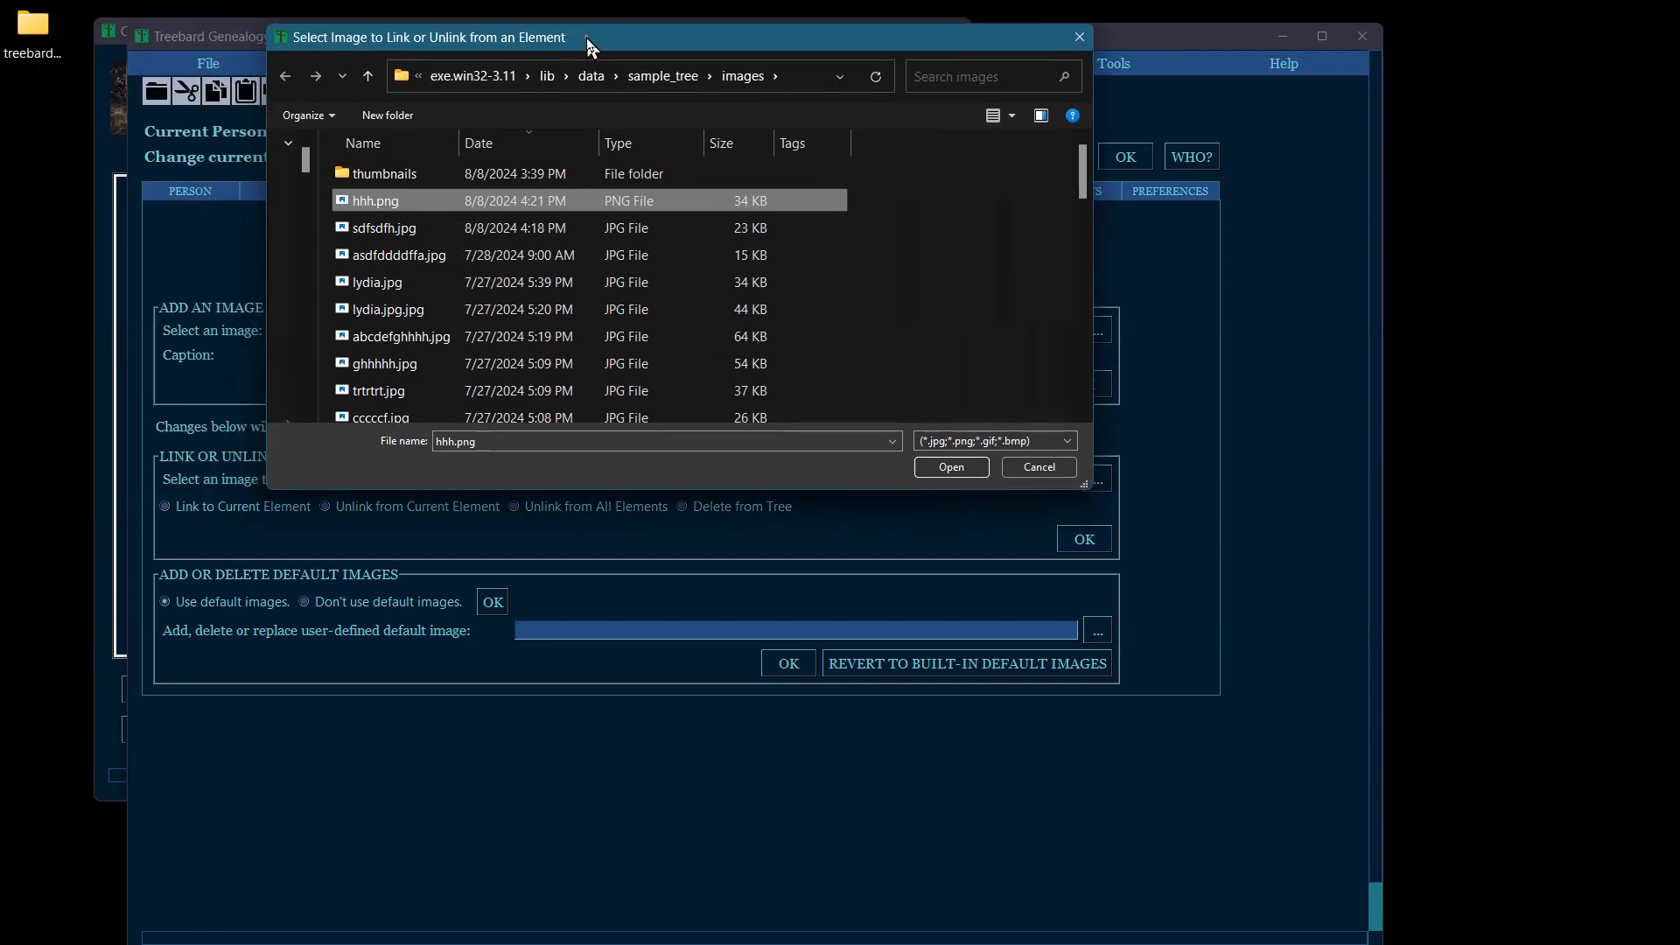
pyautogui.doubleClick(373, 201)
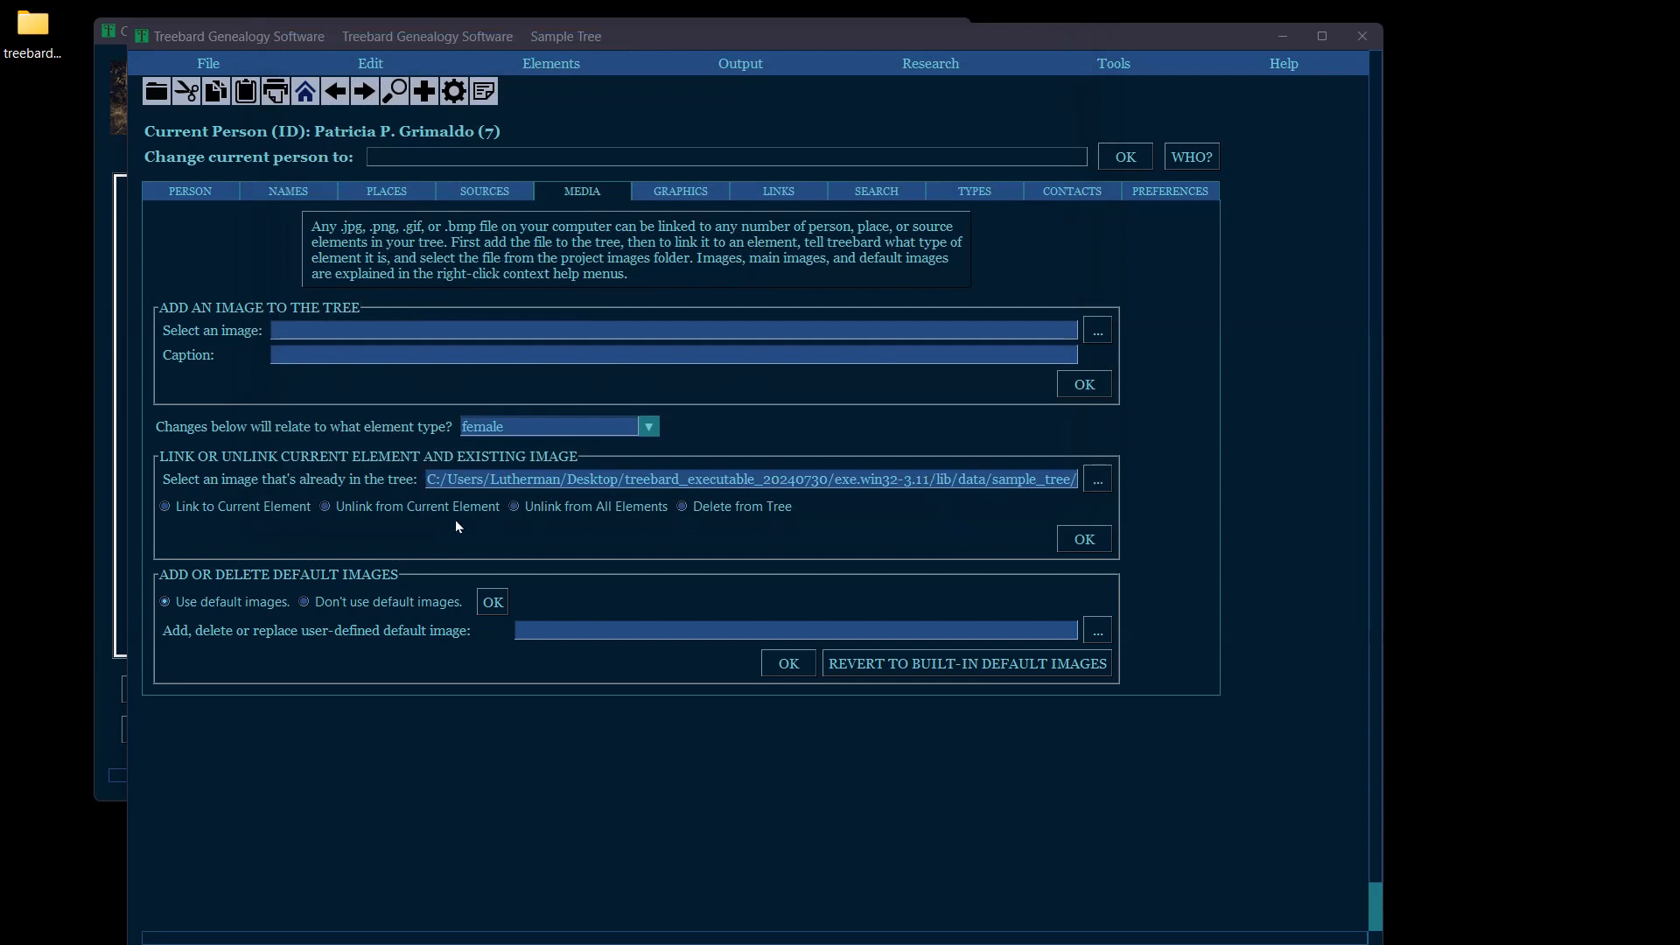
pyautogui.click(164, 507)
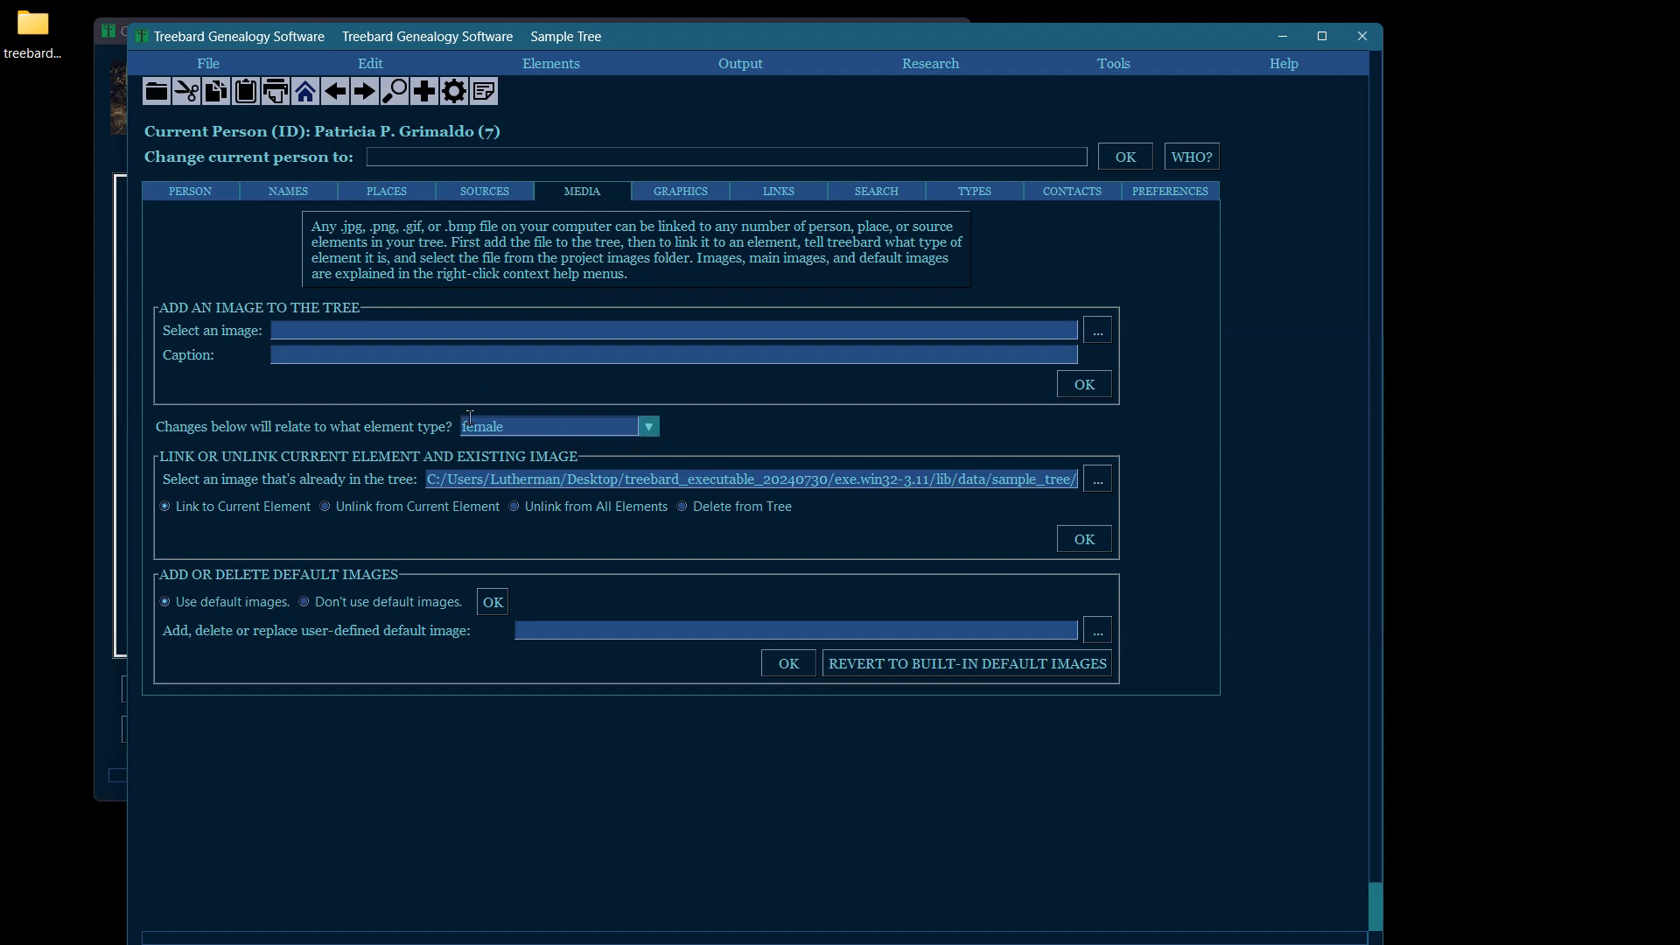
# Check the element type choices, the current place and the current source before returning to the media settings.
pyautogui.click(647, 427)
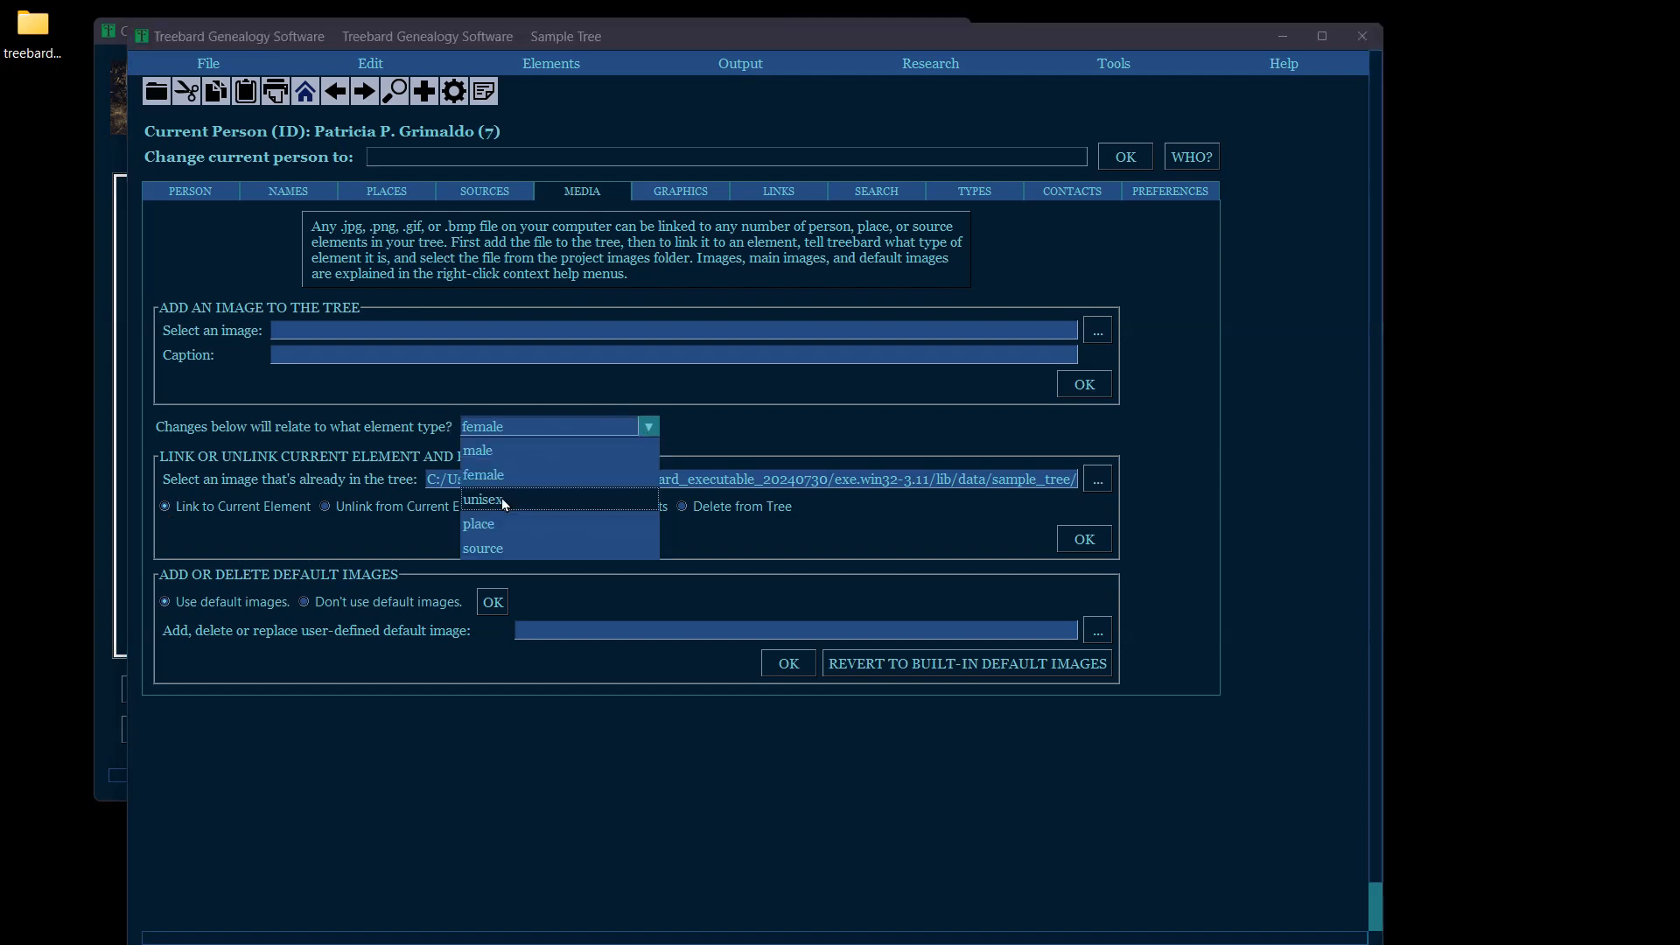
pyautogui.click(506, 566)
pyautogui.click(382, 192)
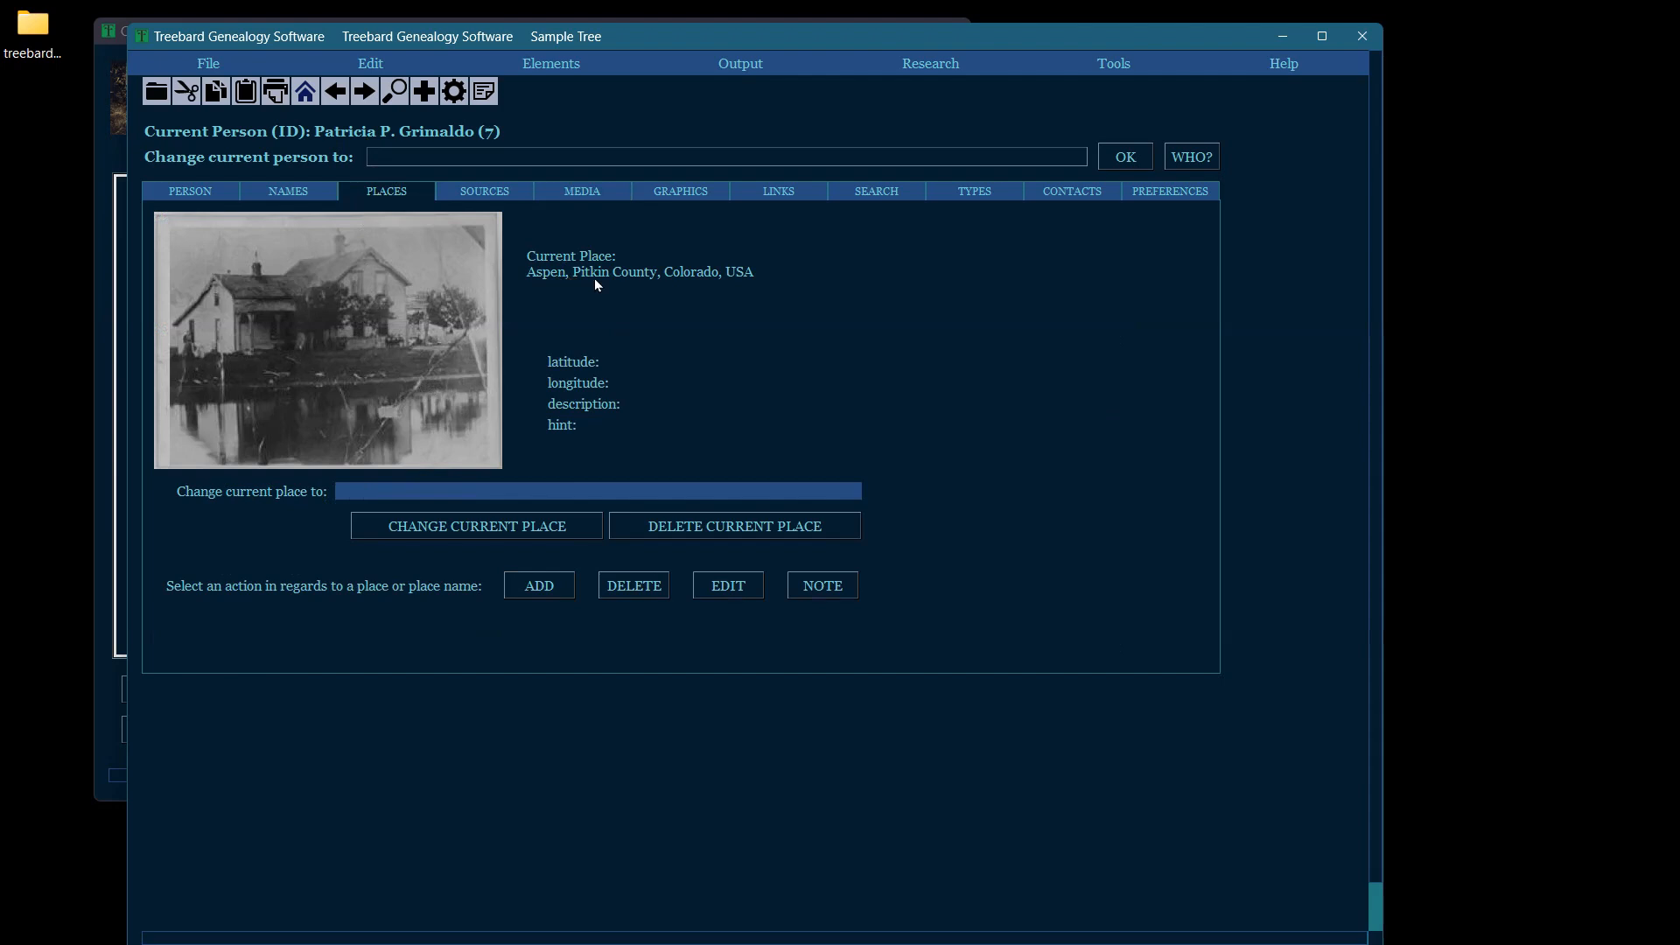
pyautogui.click(479, 191)
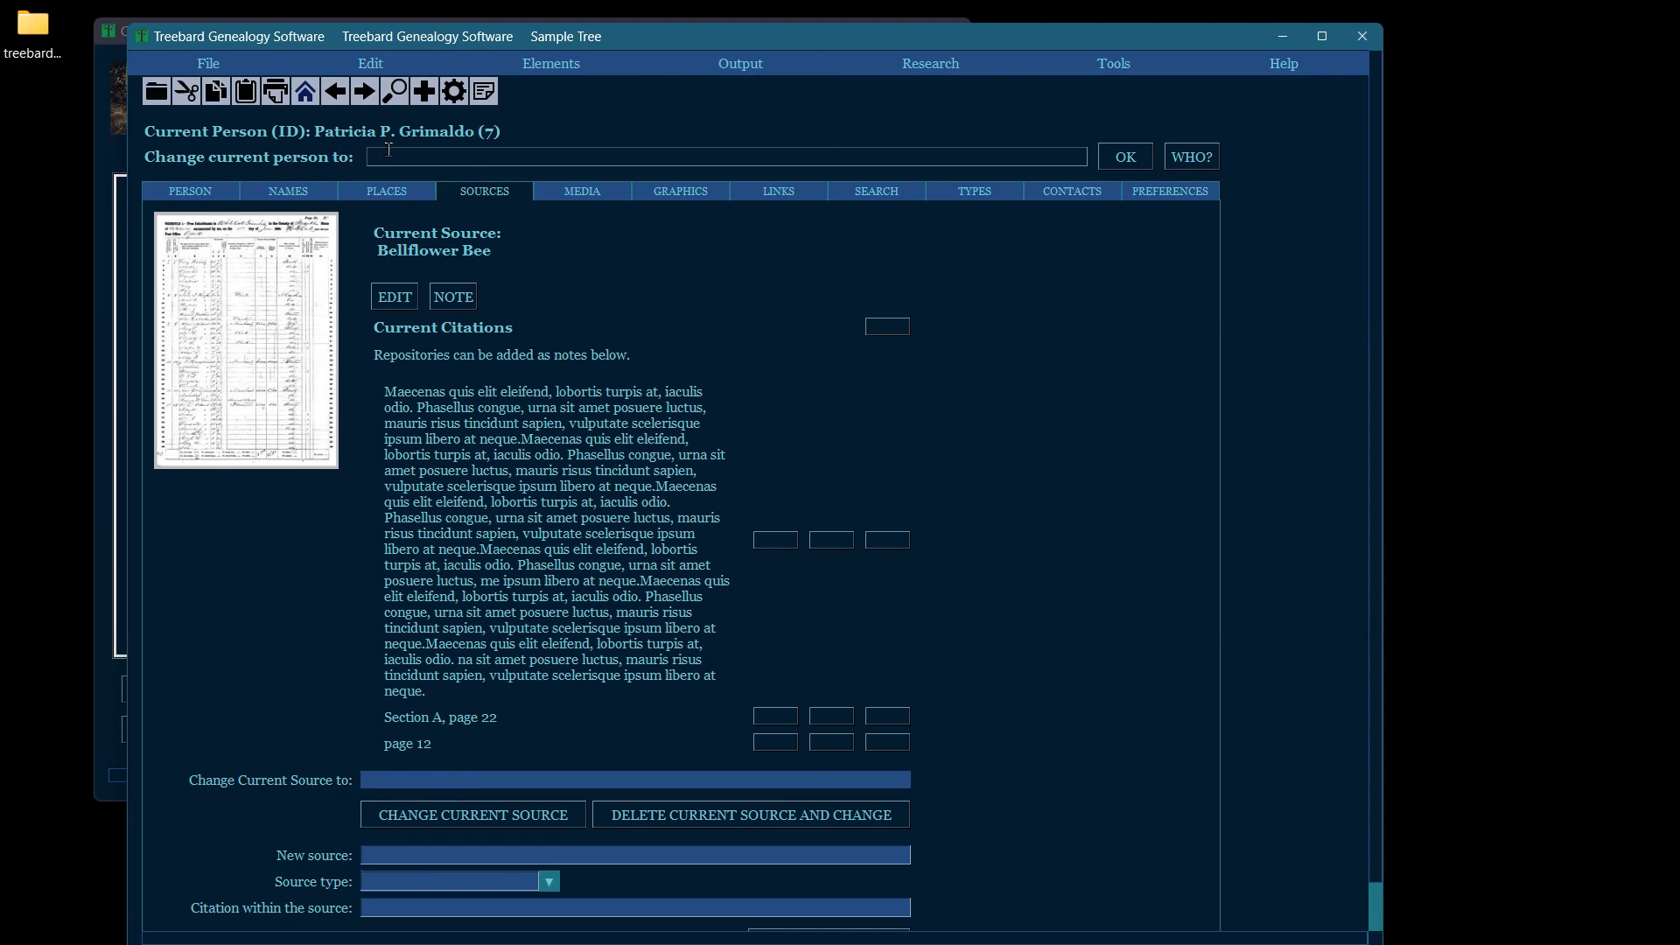
pyautogui.click(595, 189)
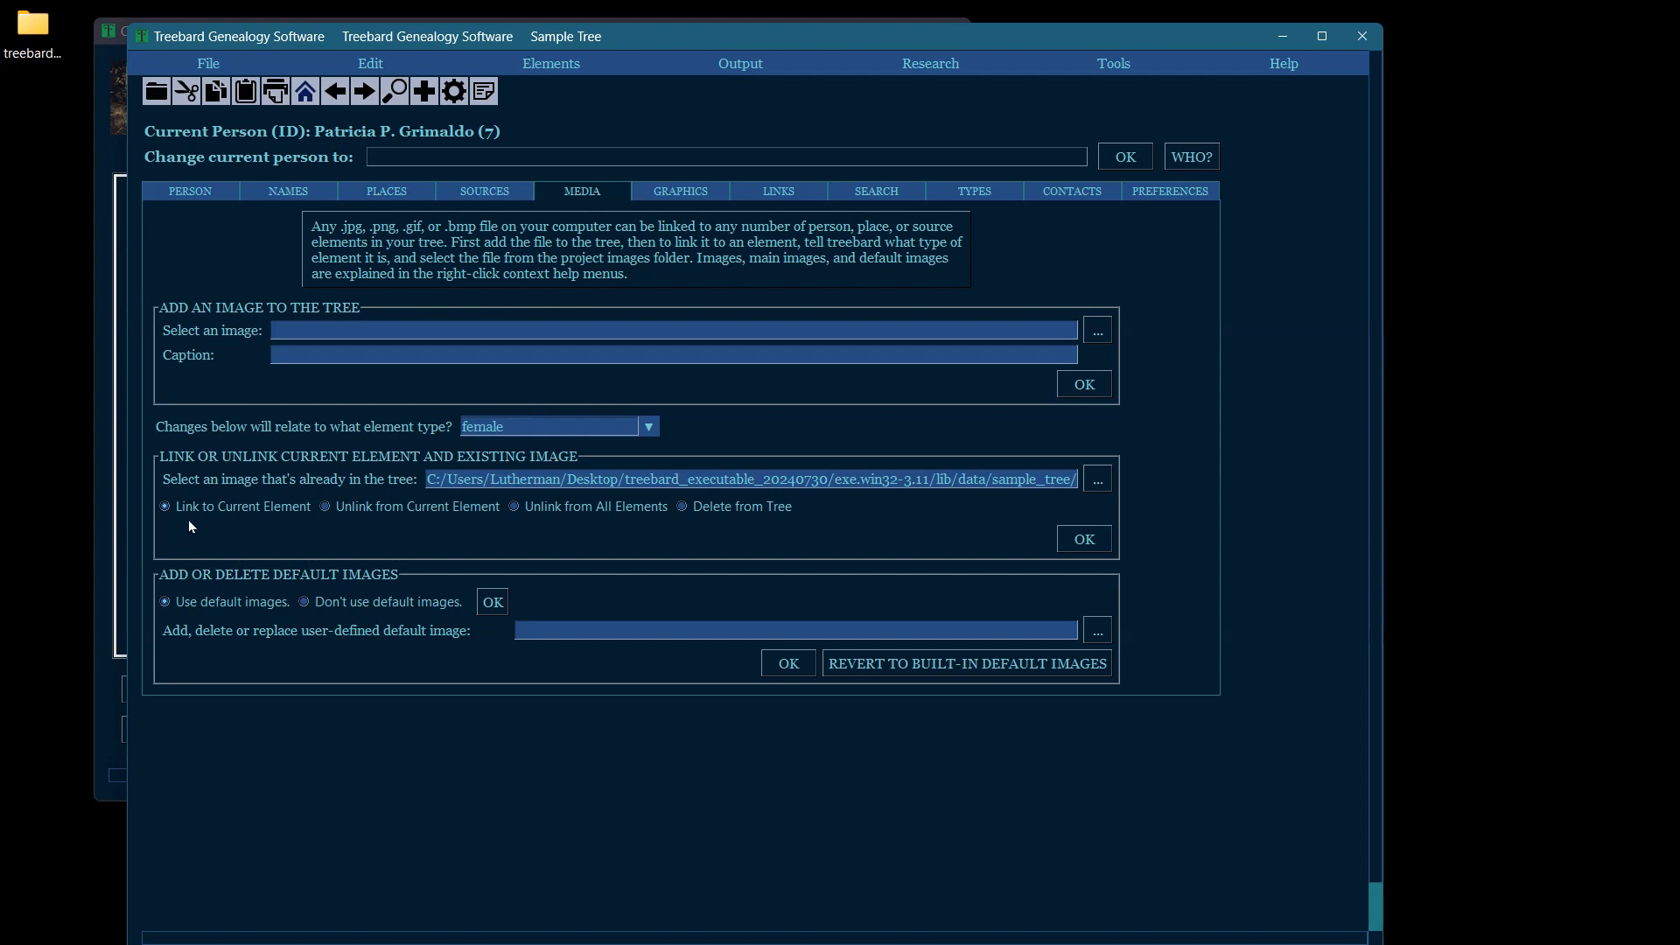
# Apply the link of hhh.png to the current person and show that person's details.
pyautogui.click(1083, 540)
pyautogui.click(180, 192)
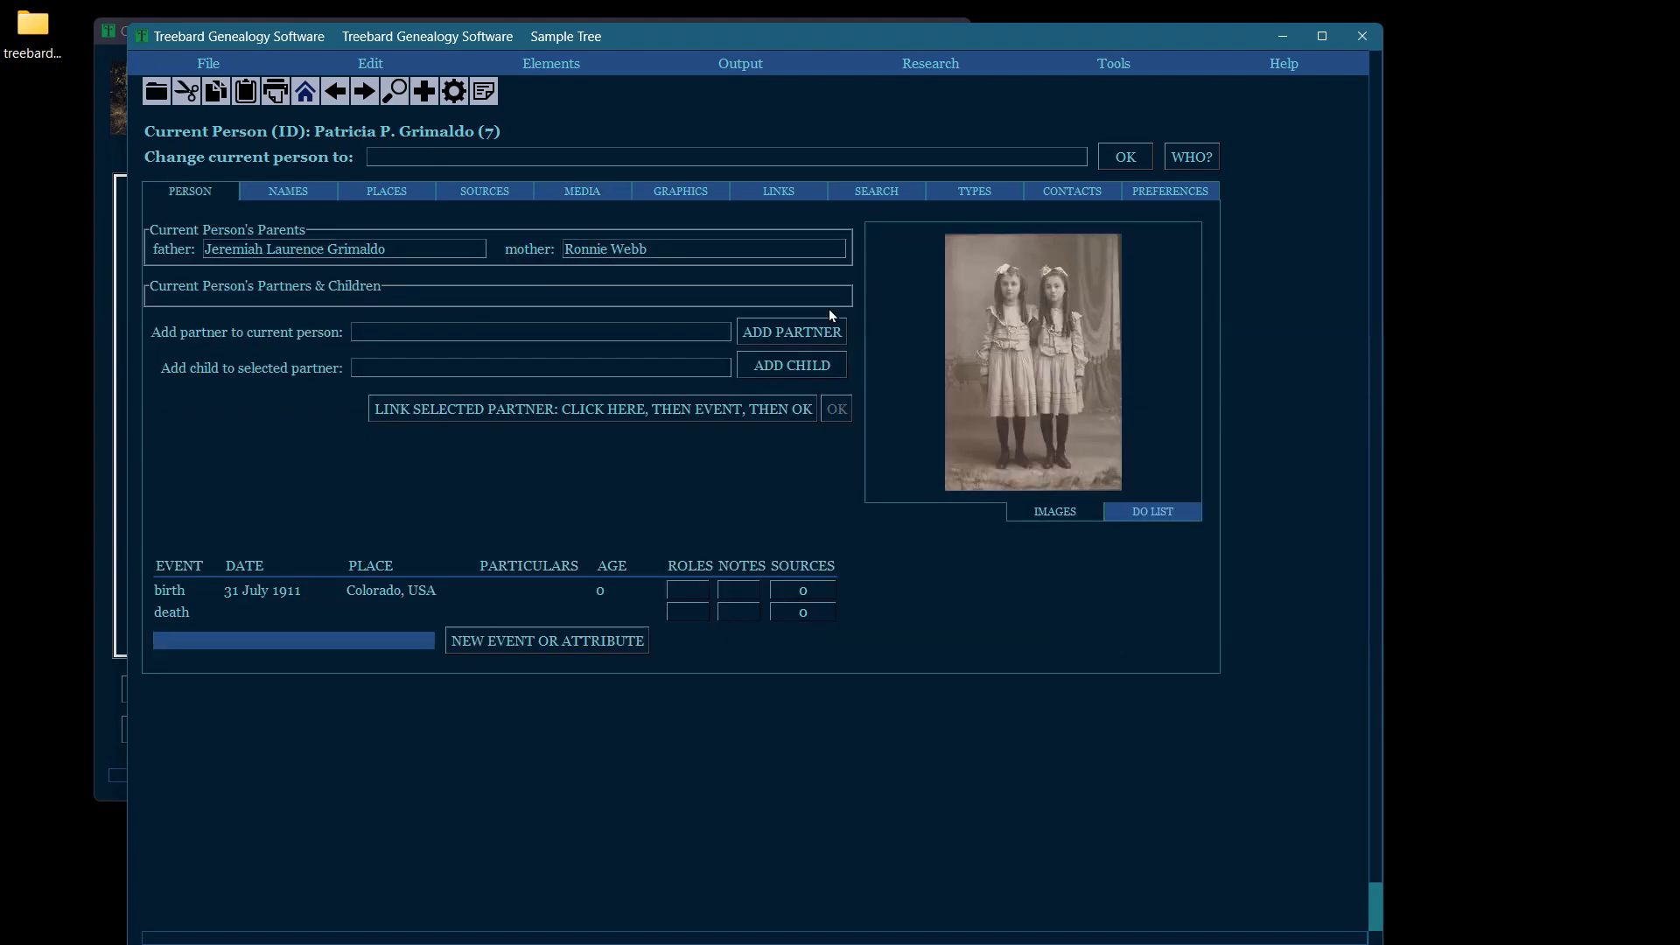
# View the linked hhh.png image in the current person's gallery and close the gallery.
pyautogui.click(1031, 372)
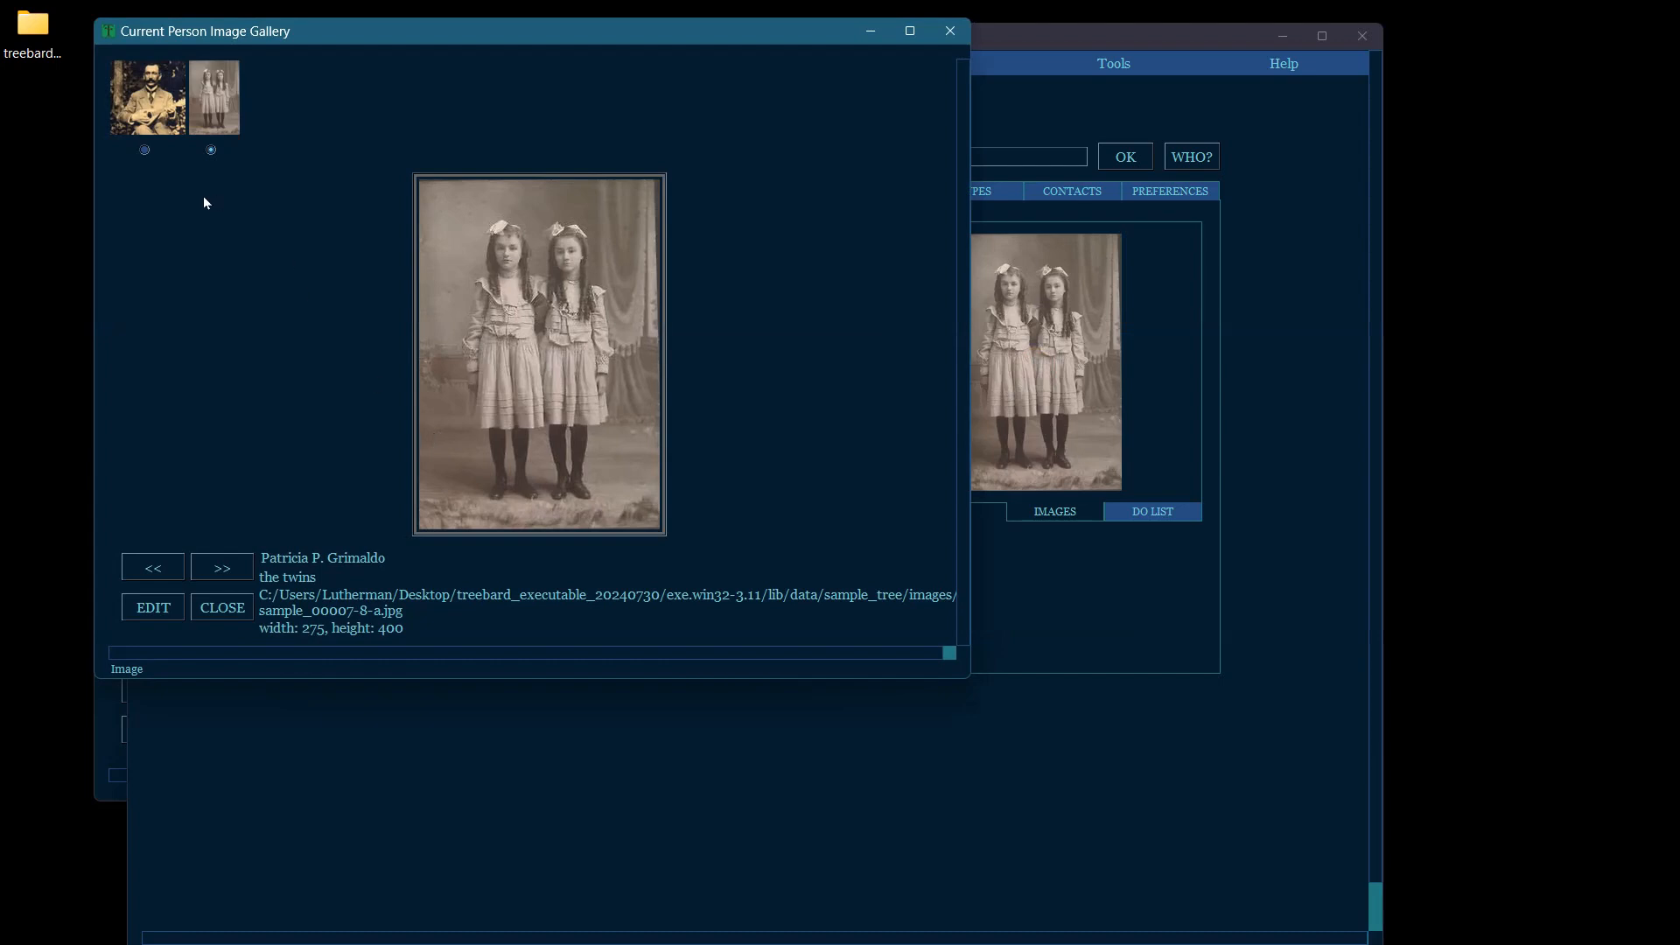
pyautogui.click(148, 98)
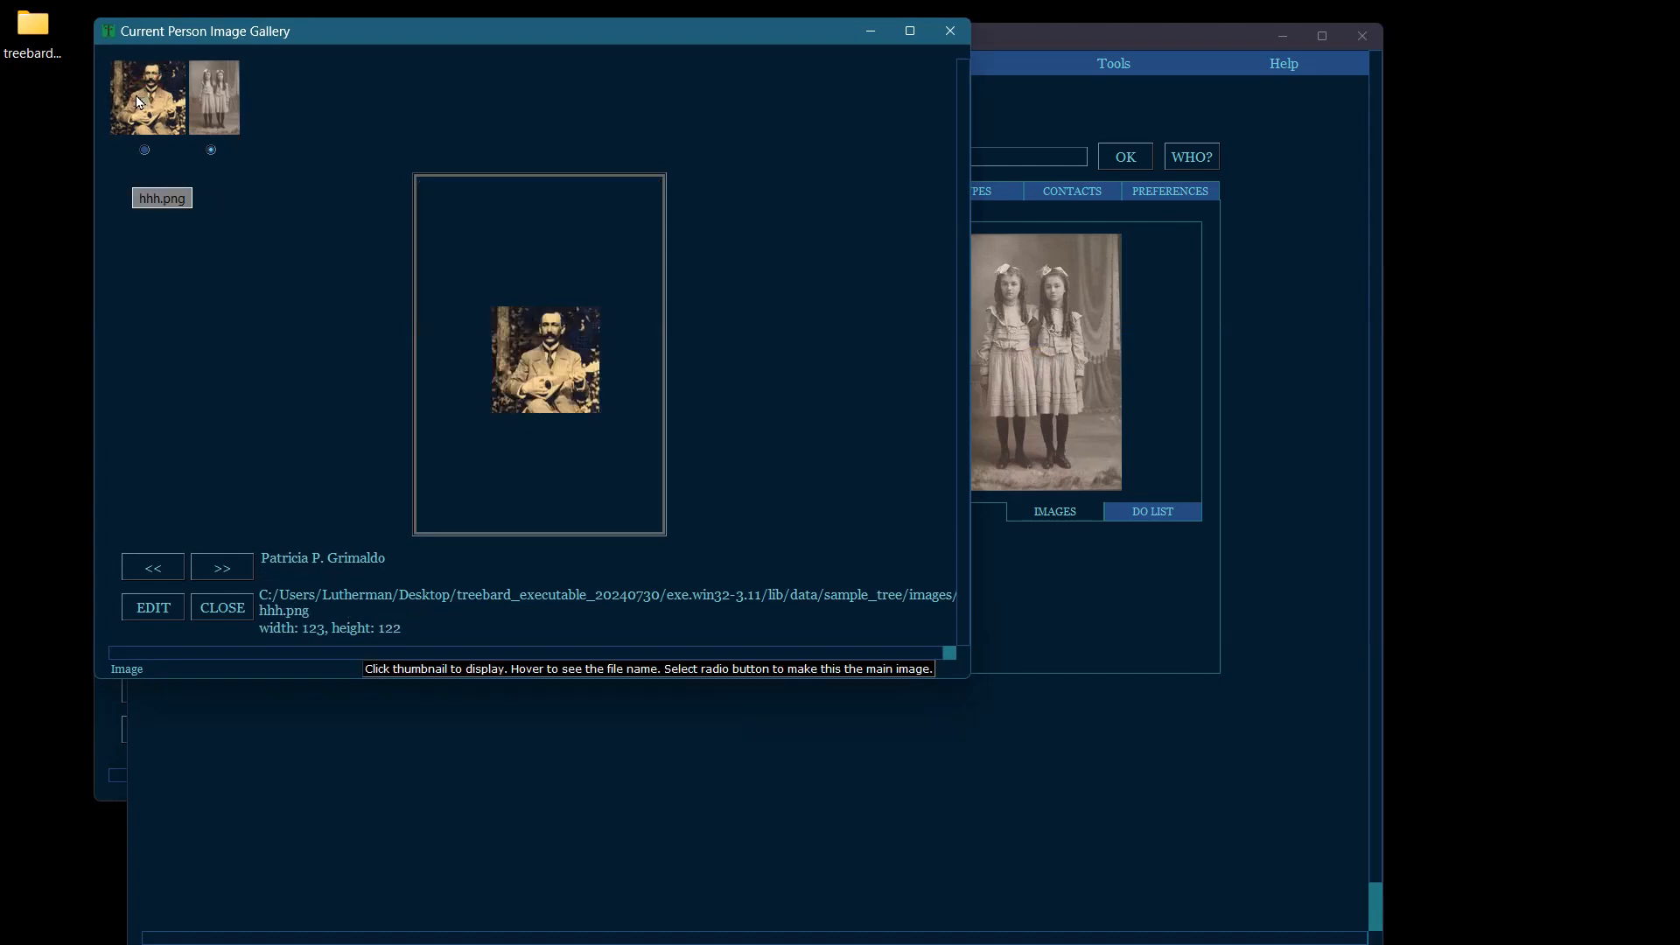
pyautogui.click(222, 608)
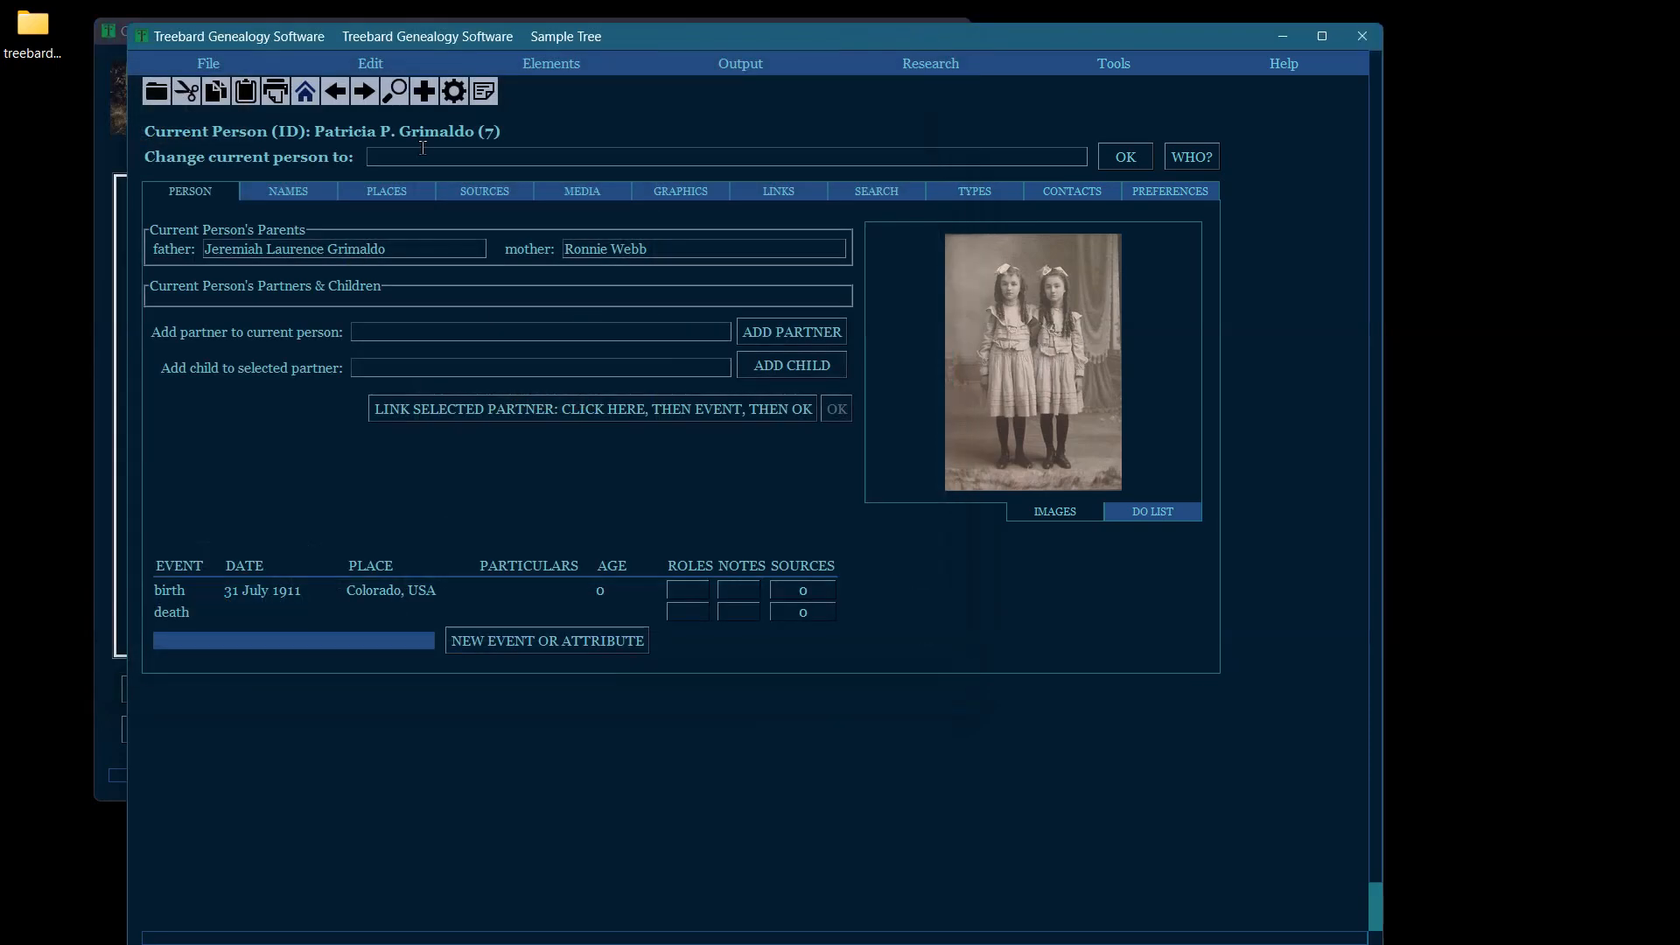
# Change the current person to the listed father and check his image gallery, closing it when done.
pyautogui.click(423, 150)
pyautogui.write('Jeremiah Laurence Grimaldo')
pyautogui.press('Tab')
pyautogui.press('space')
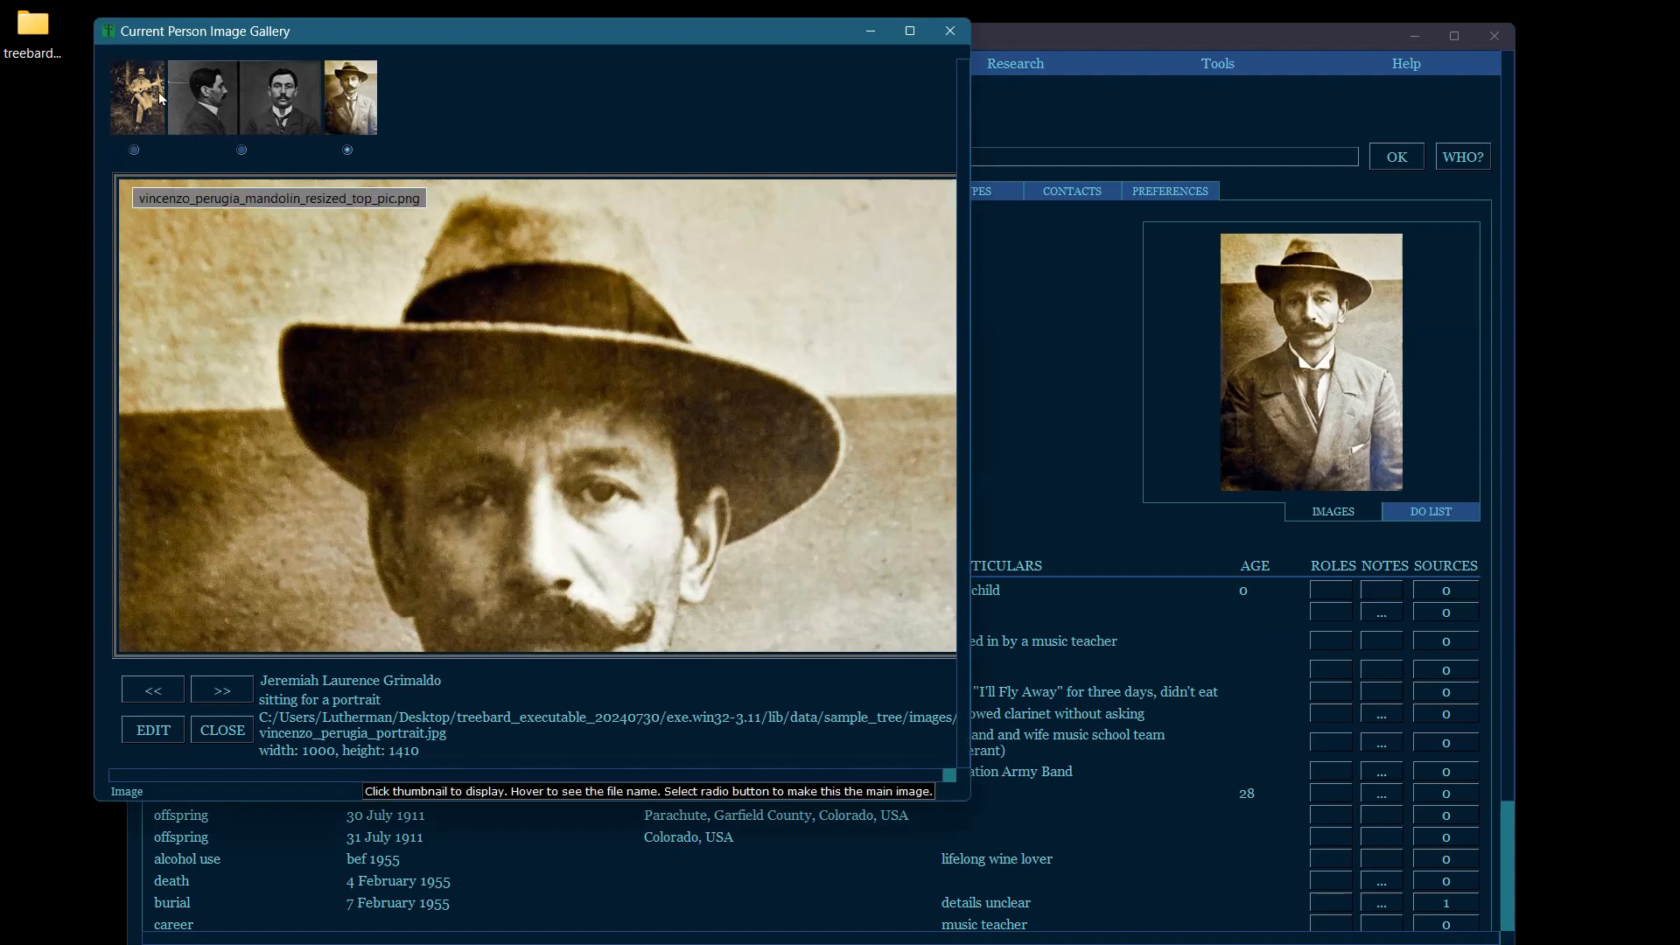
pyautogui.click(219, 730)
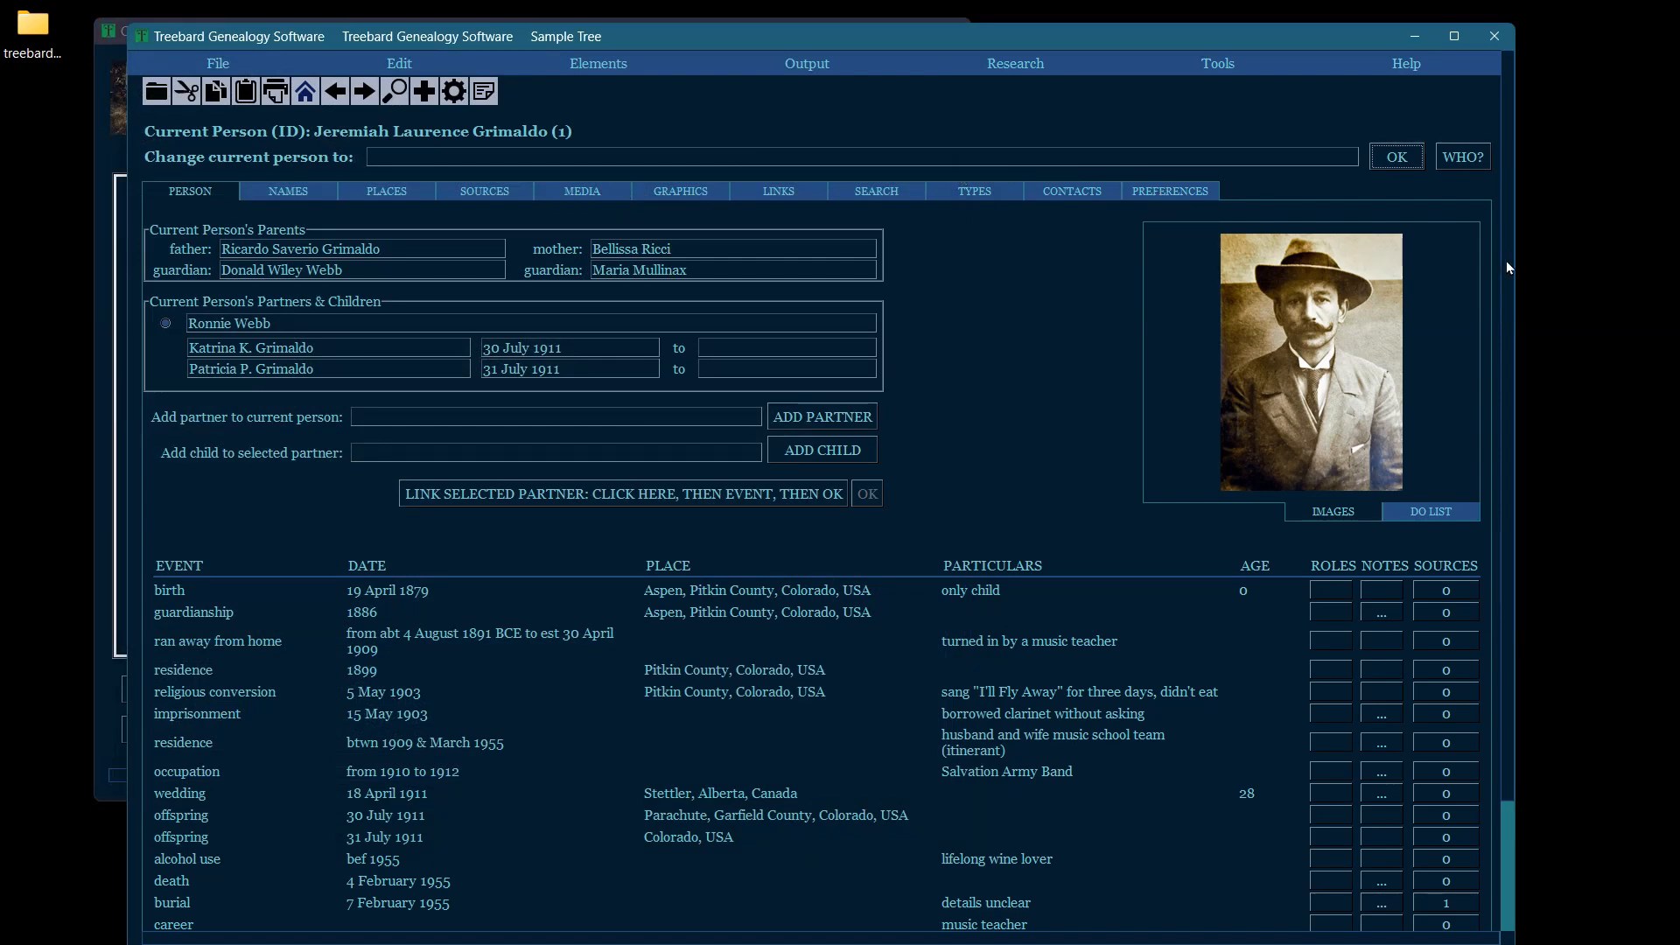
# Review the father's full list of events and attributes, from birth to tobacco use.
pyautogui.moveTo(1158, 35); pyautogui.dragTo(1158, 20)
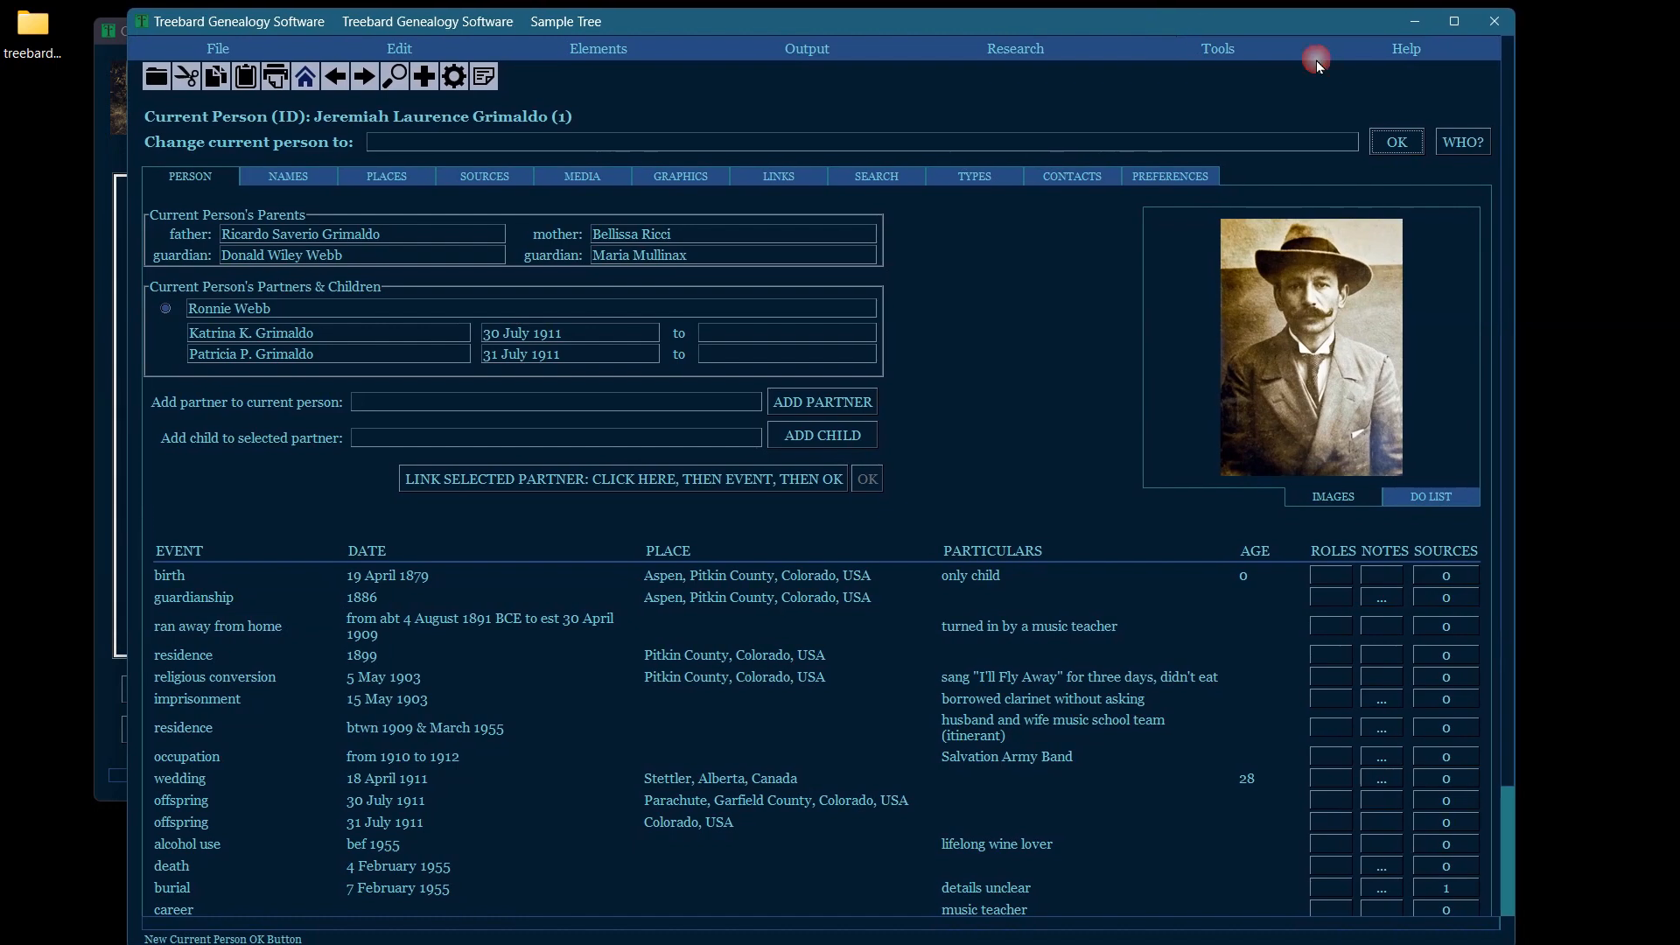
pyautogui.scroll(-3, 1507, 383)
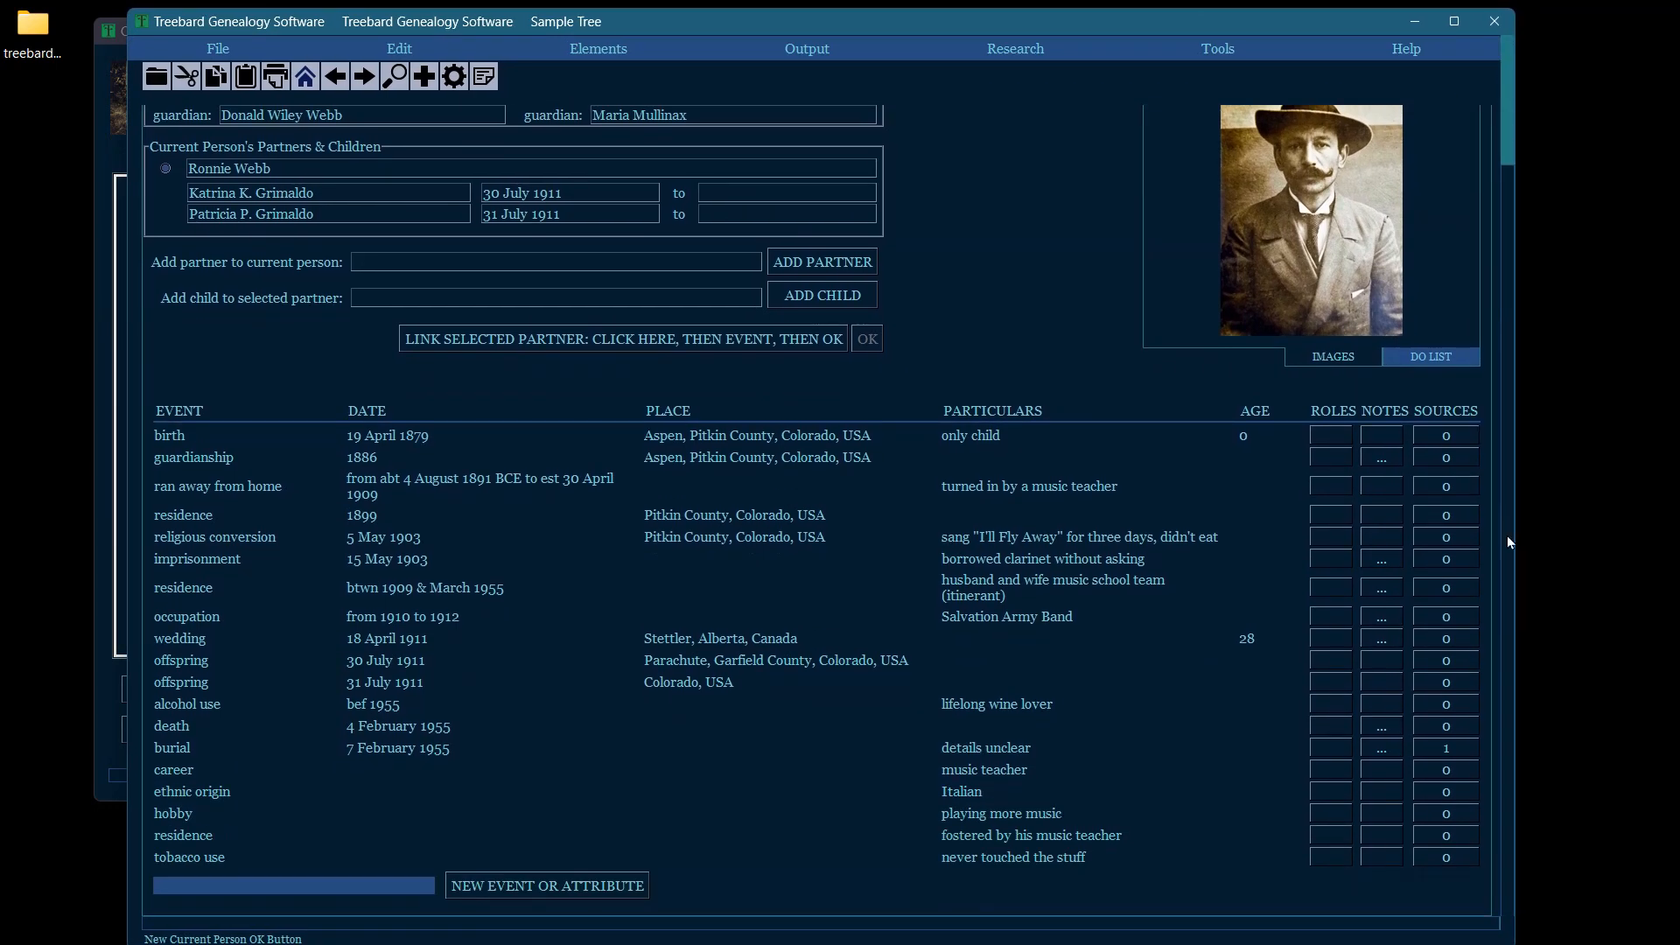
pyautogui.scroll(3, 1507, 535)
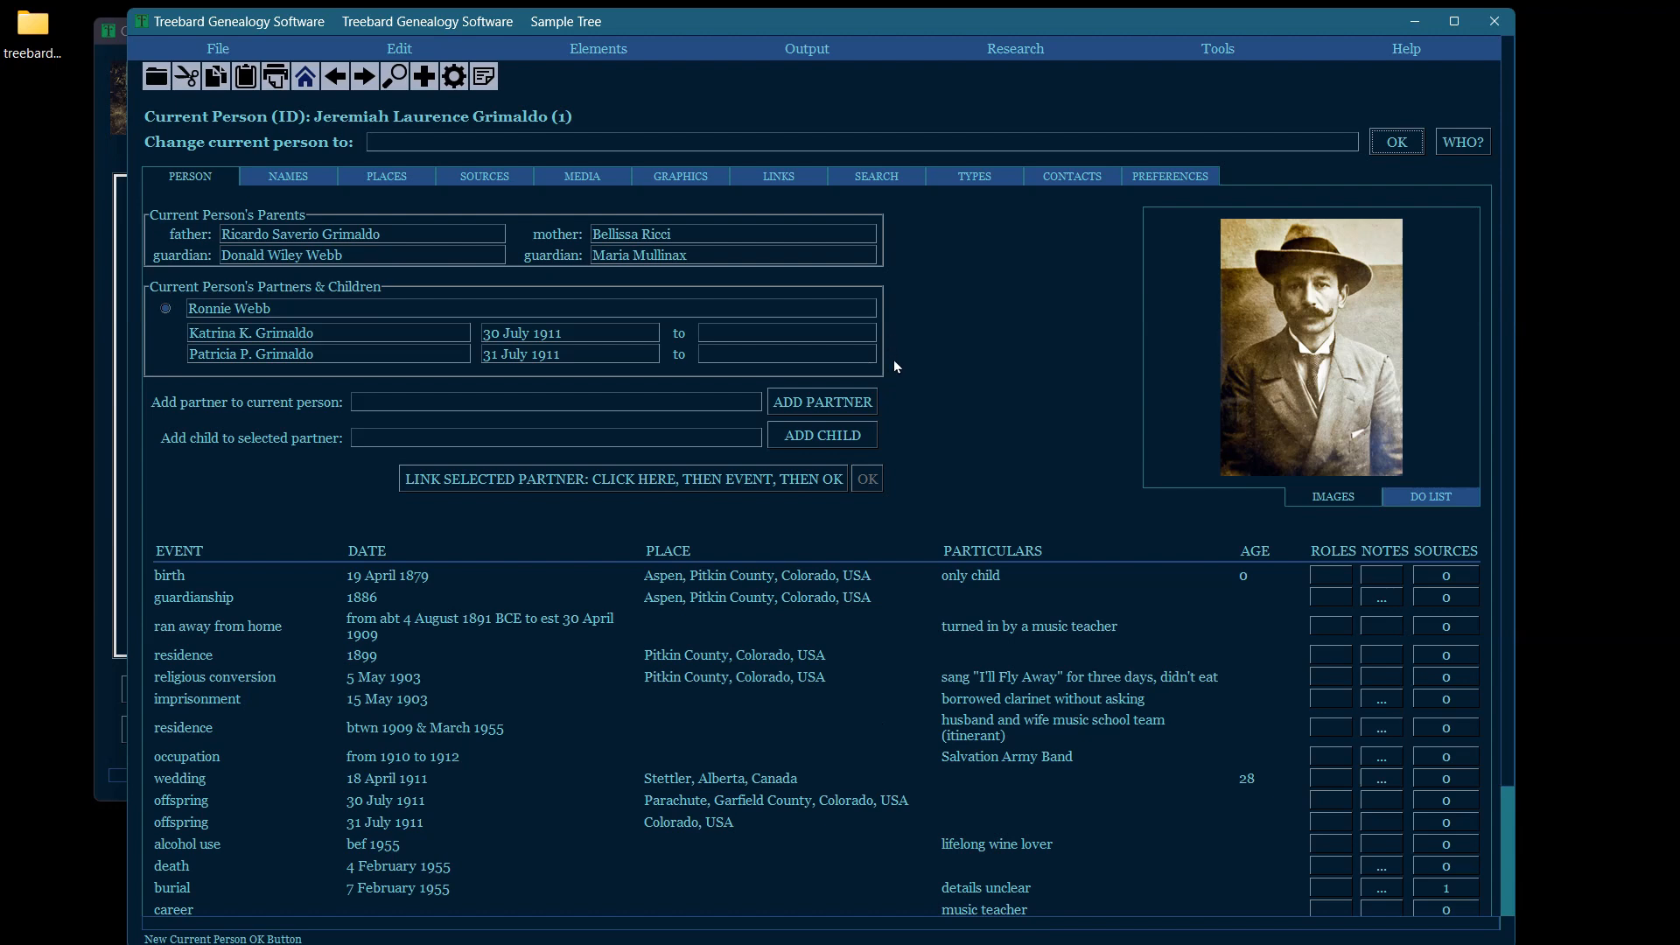
pyautogui.click(739, 626)
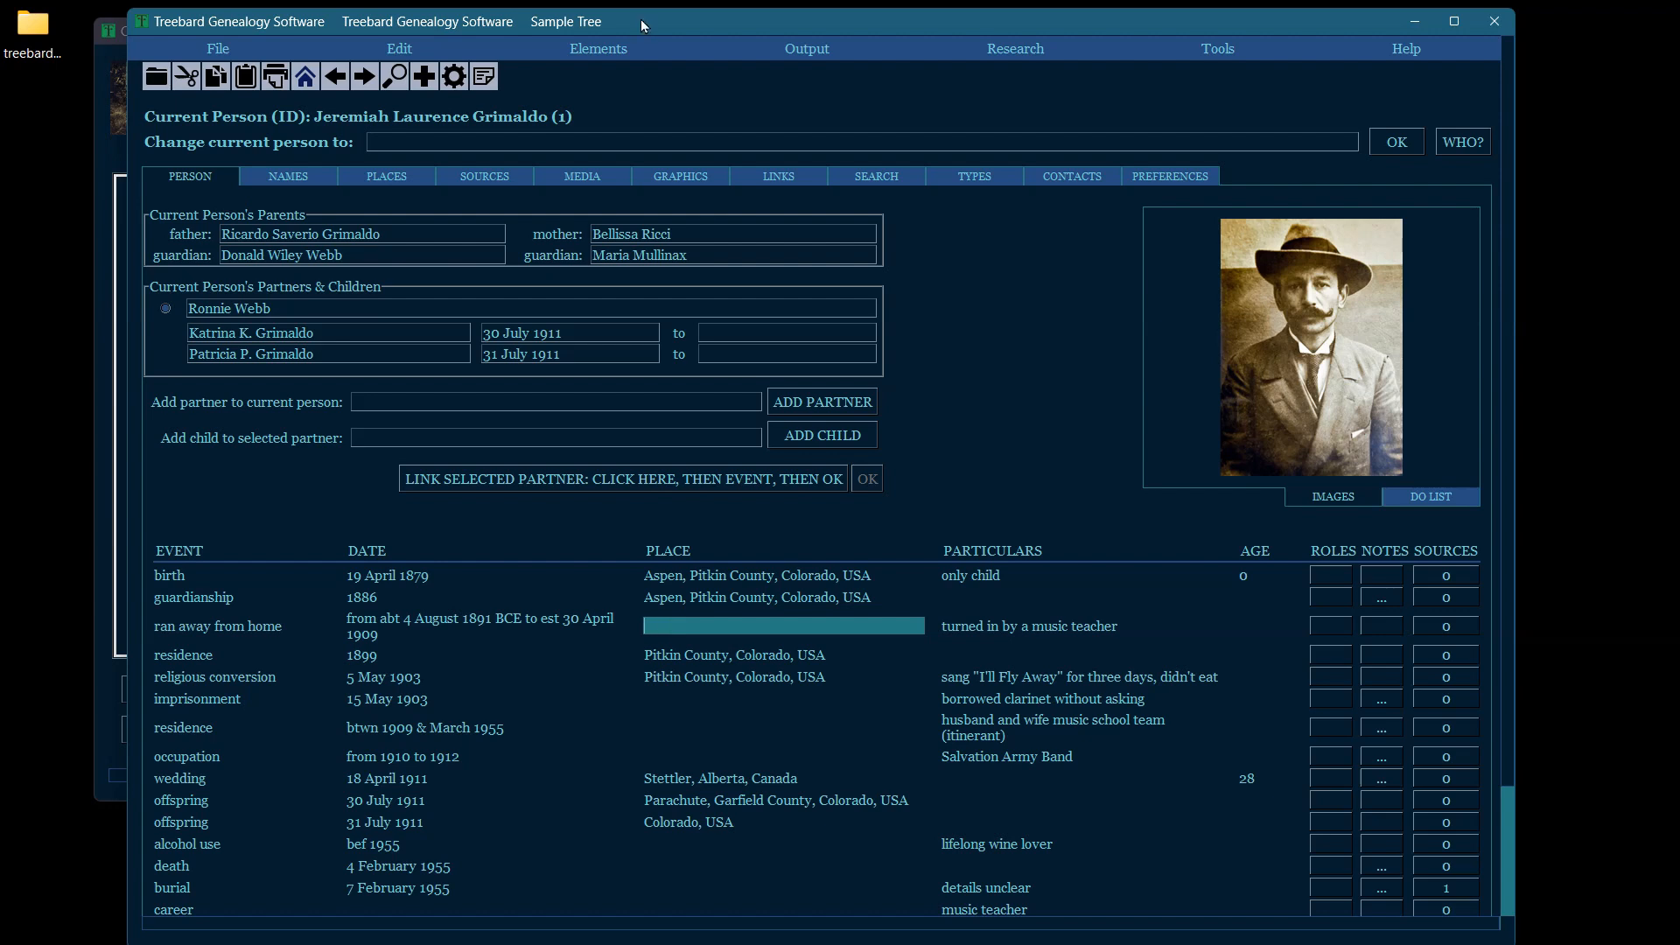
pyautogui.moveTo(632, 23); pyautogui.dragTo(574, 22)
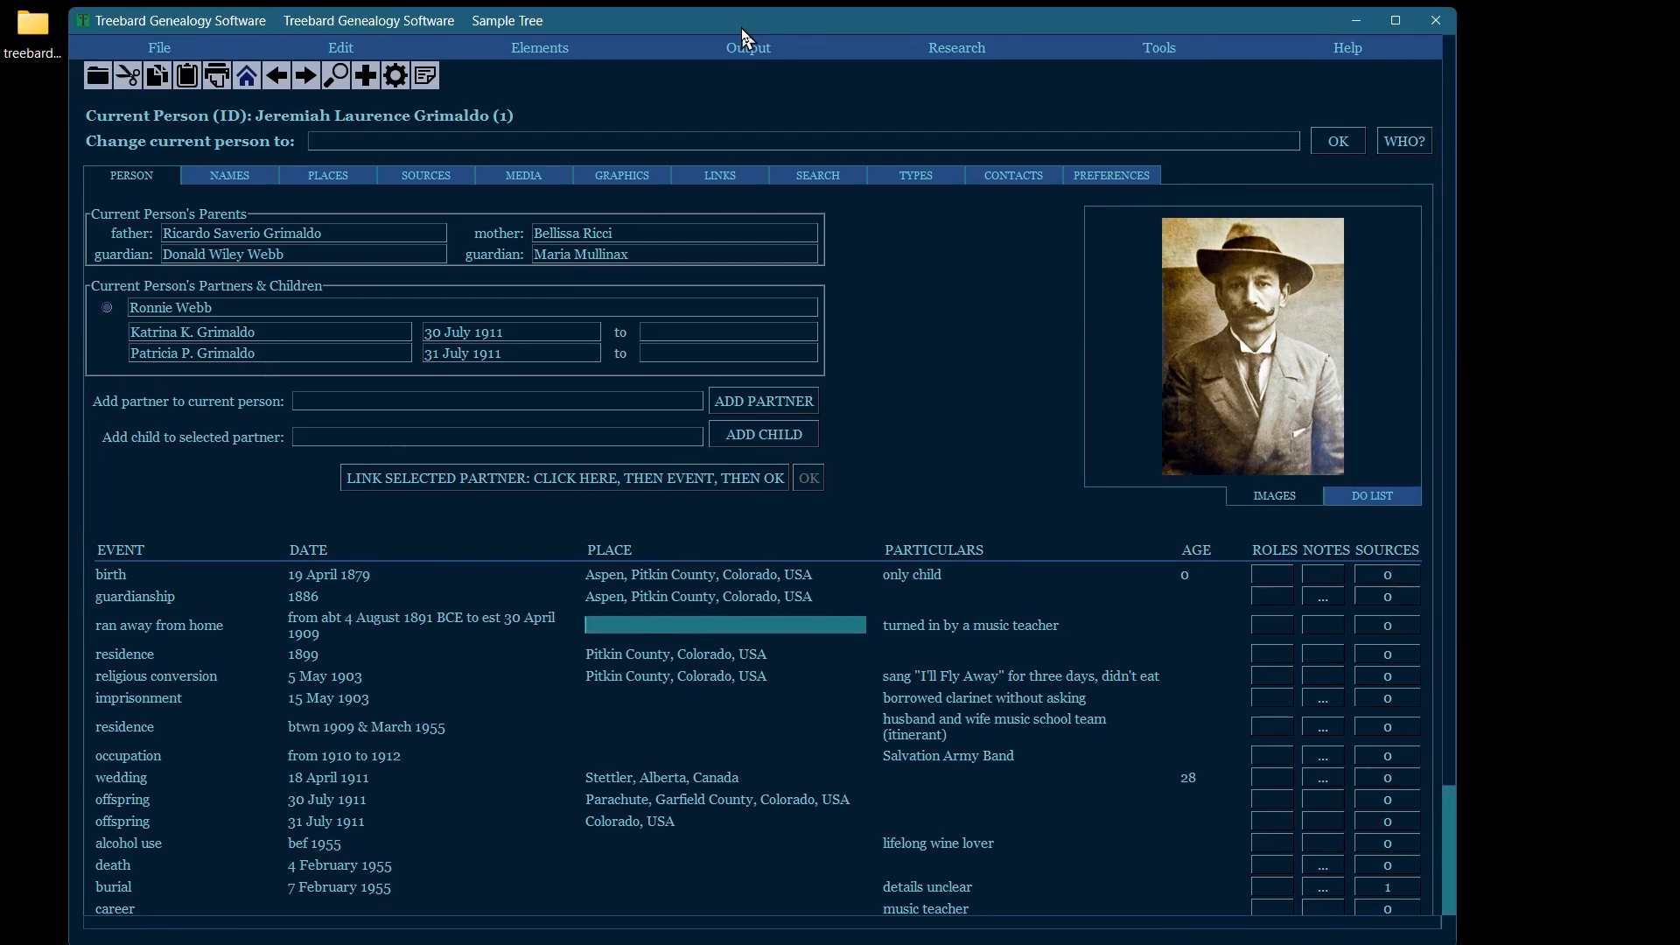
pyautogui.moveTo(742, 28); pyautogui.dragTo(749, 29)
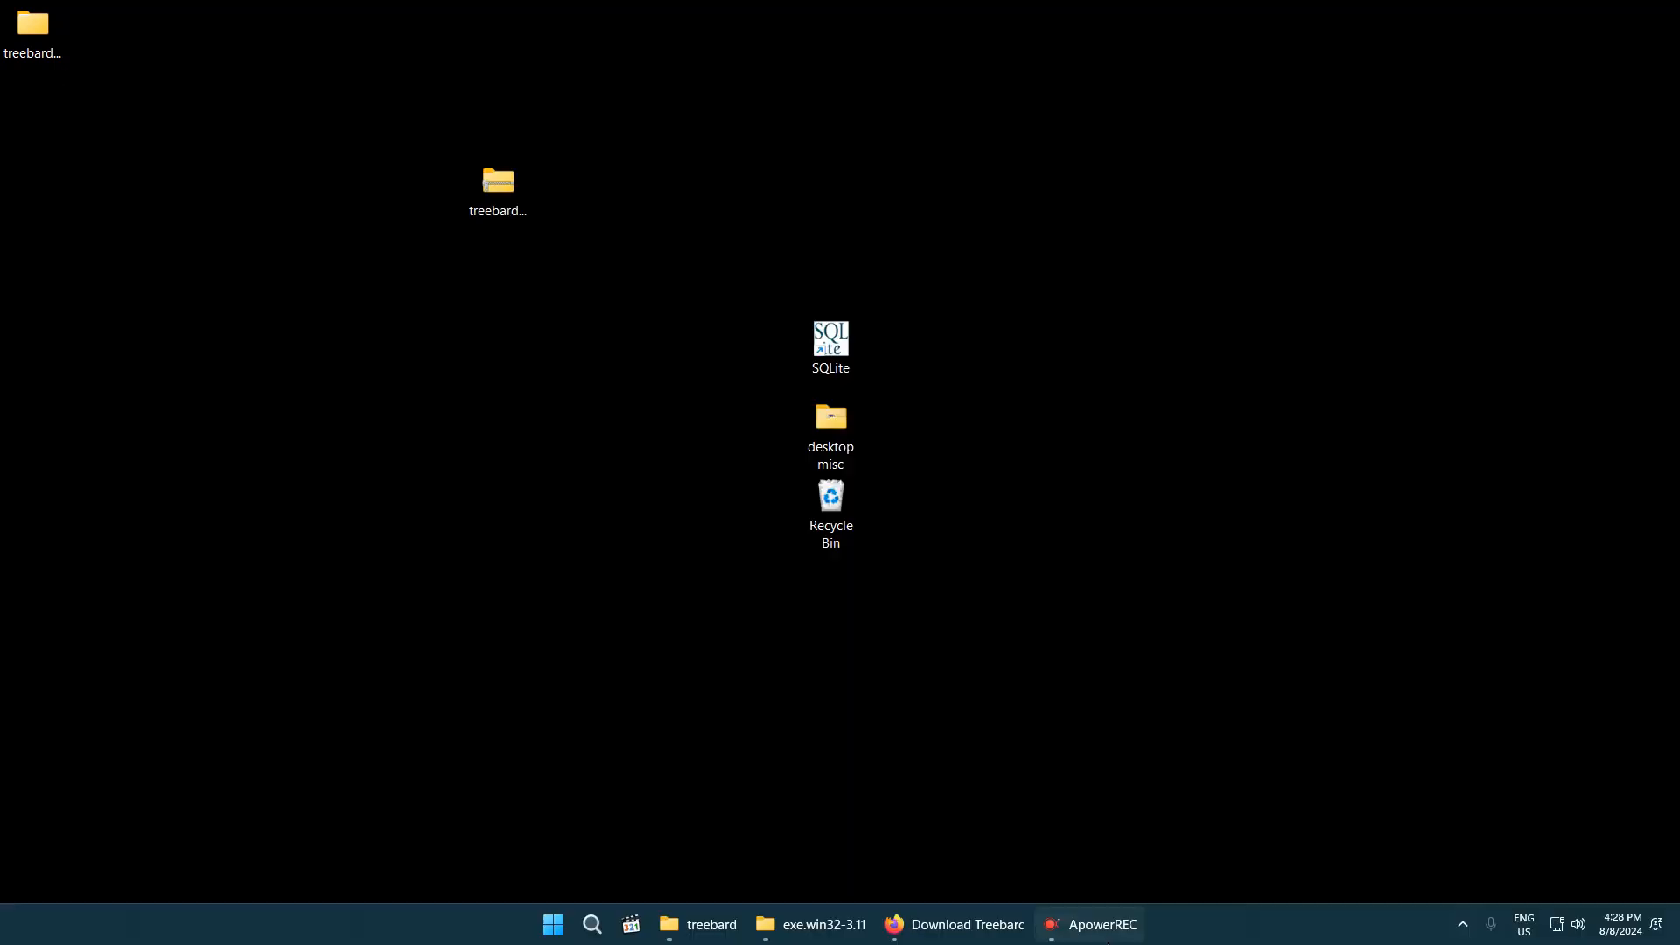
pyautogui.moveTo(1088, 923)
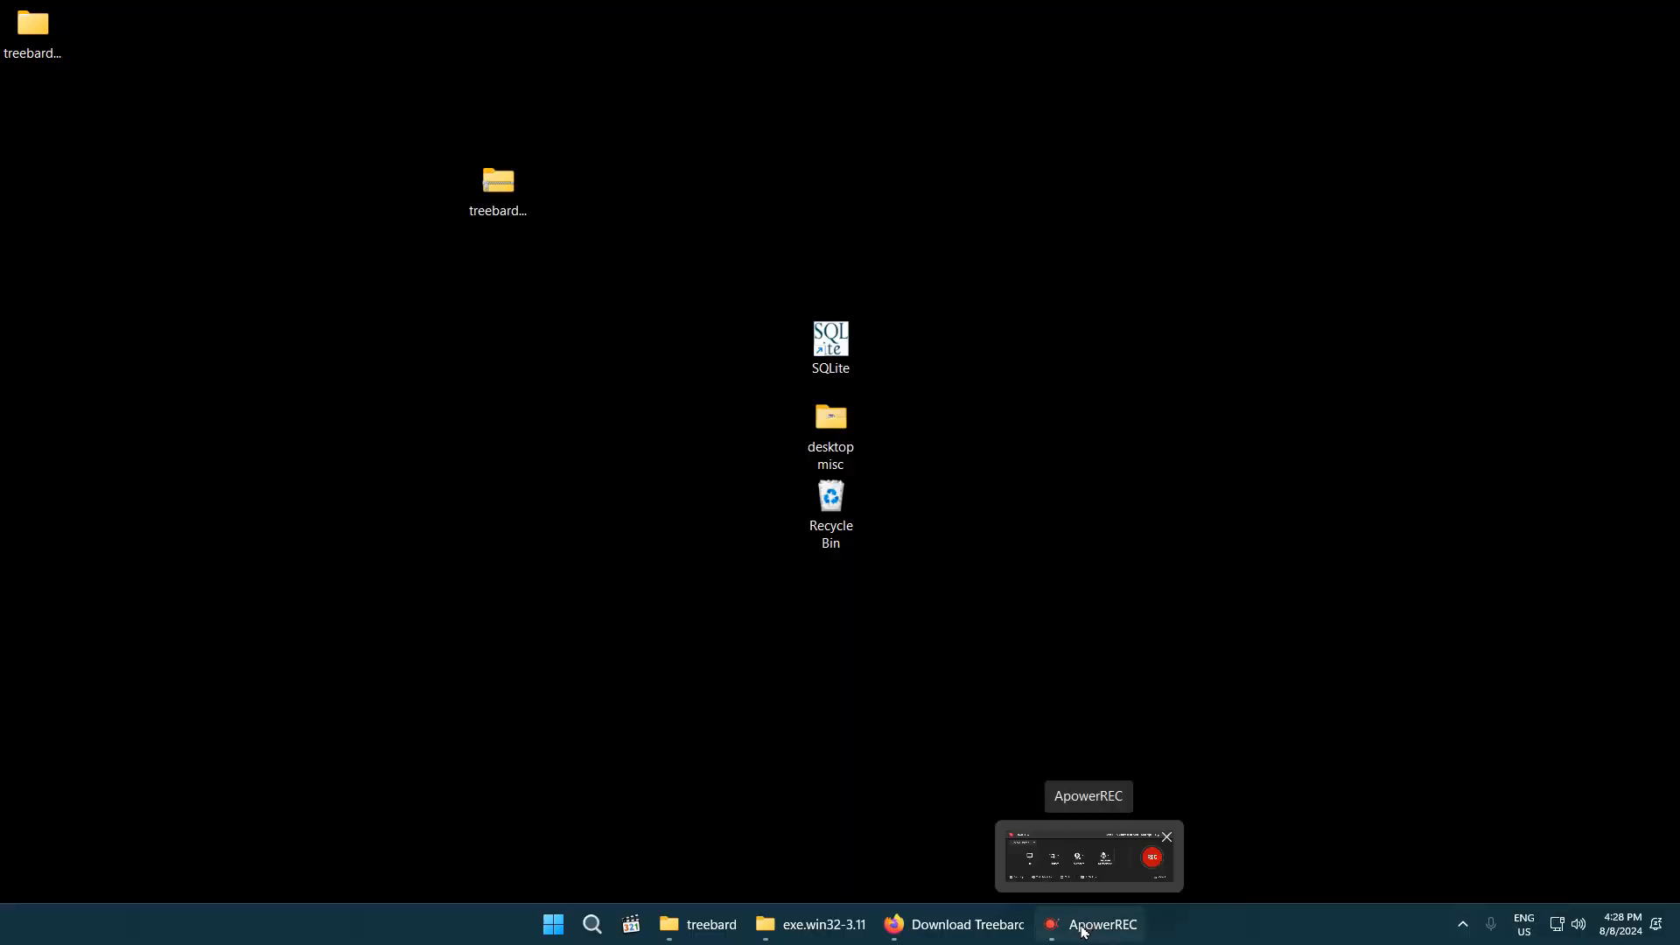